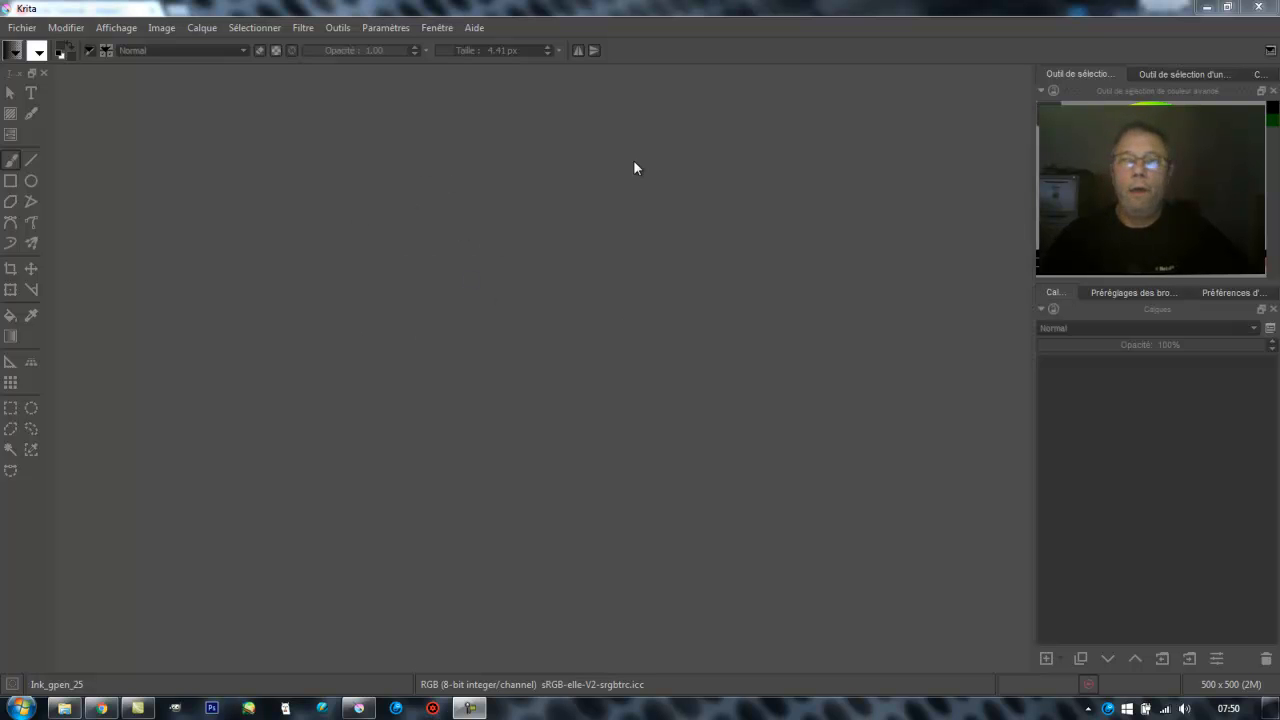
Create a new 500 × 500 px document with two layers and a white (#FFFFFF) background.
click(24, 29)
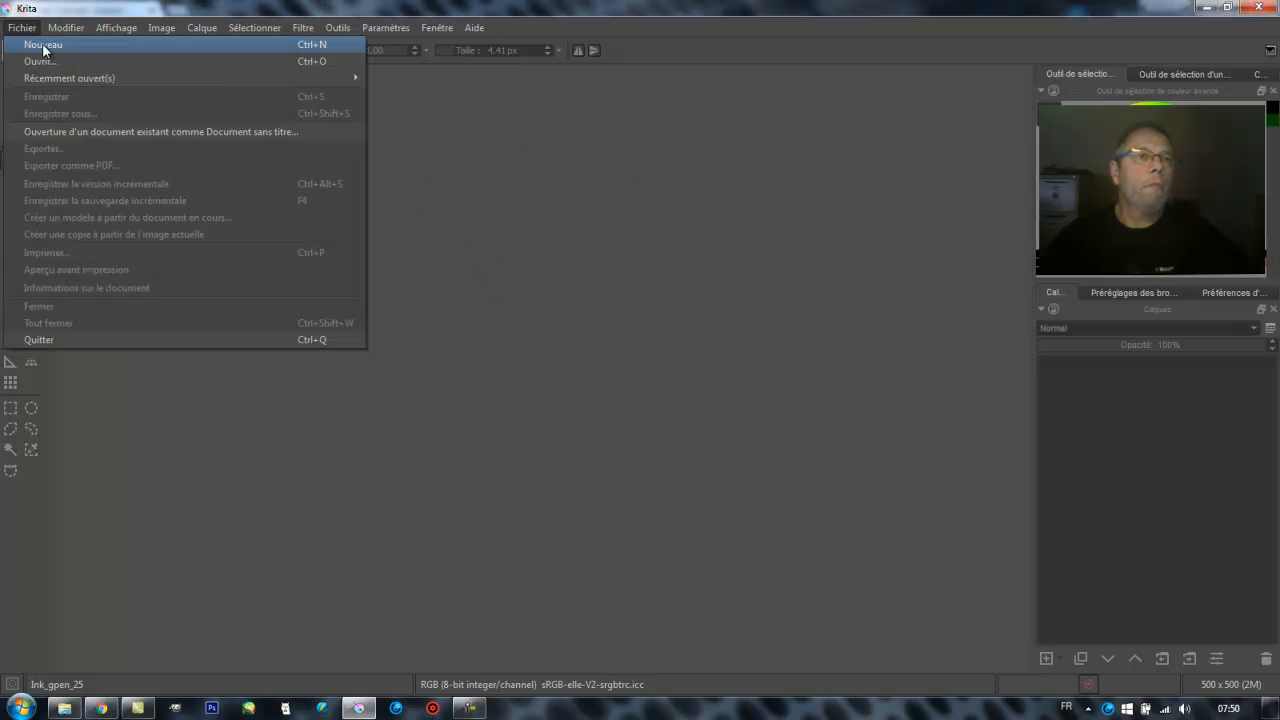
click(44, 44)
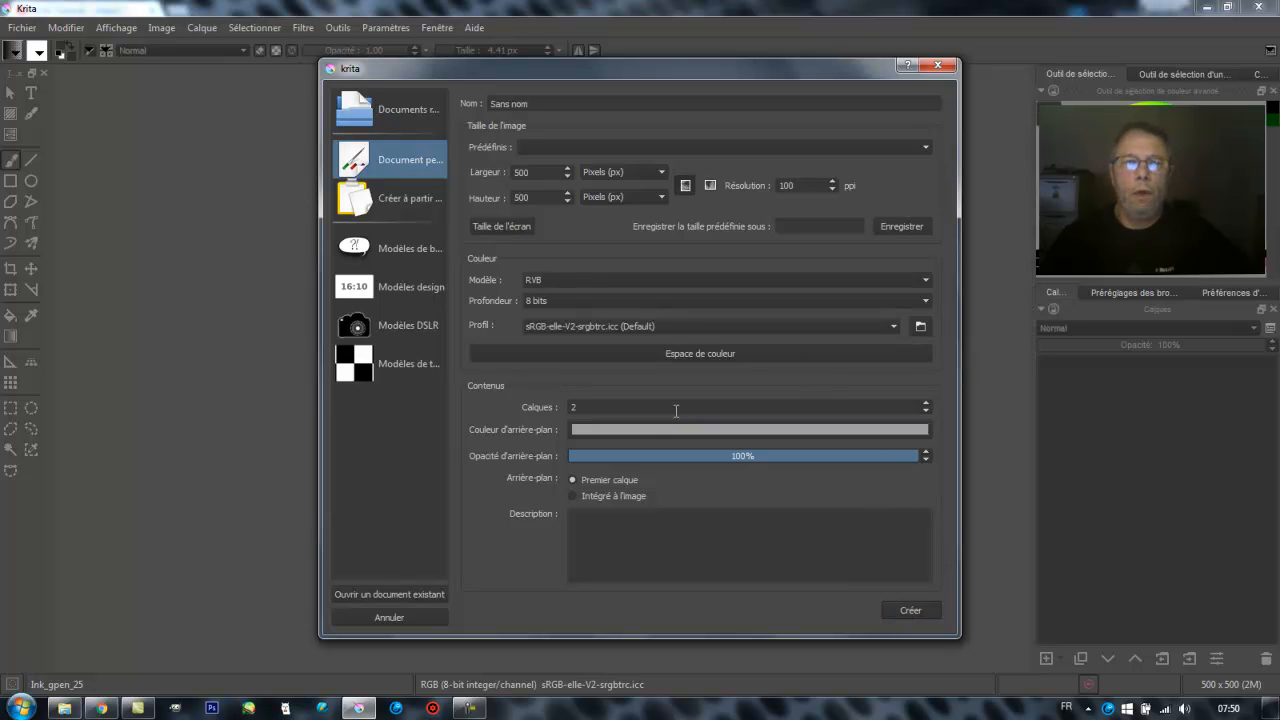
click(653, 429)
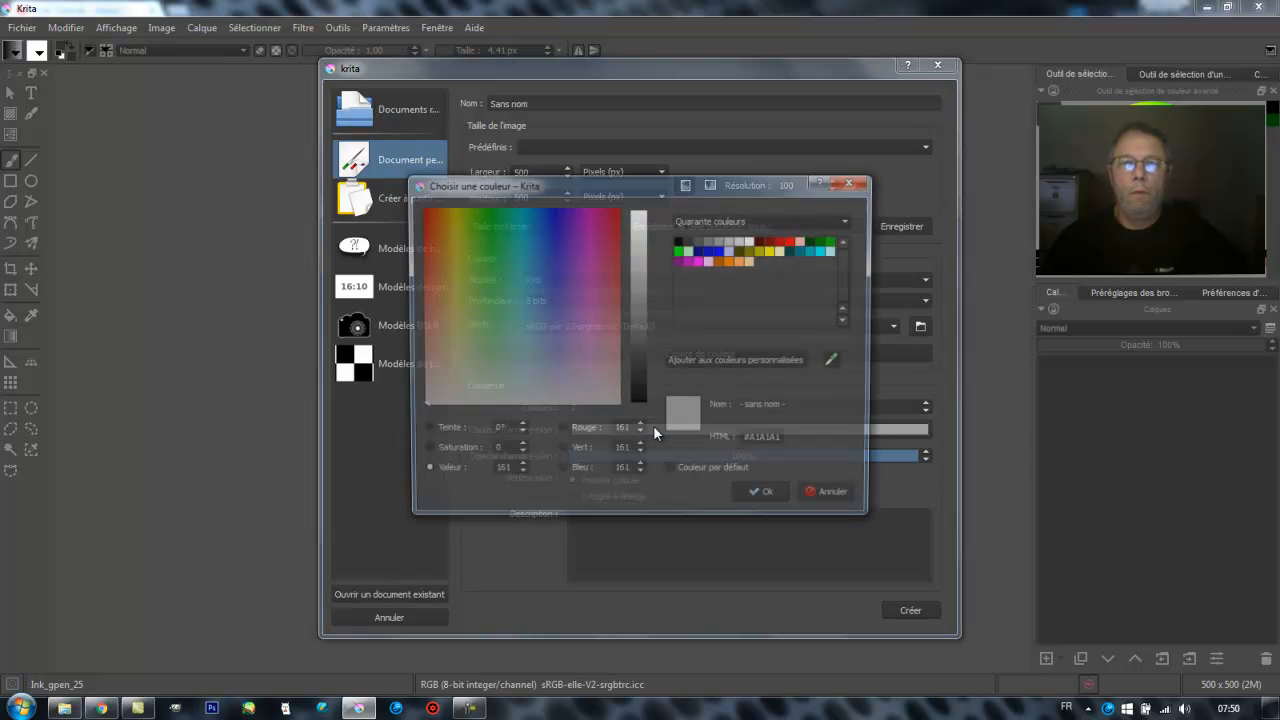
drag(632, 264, 632, 208)
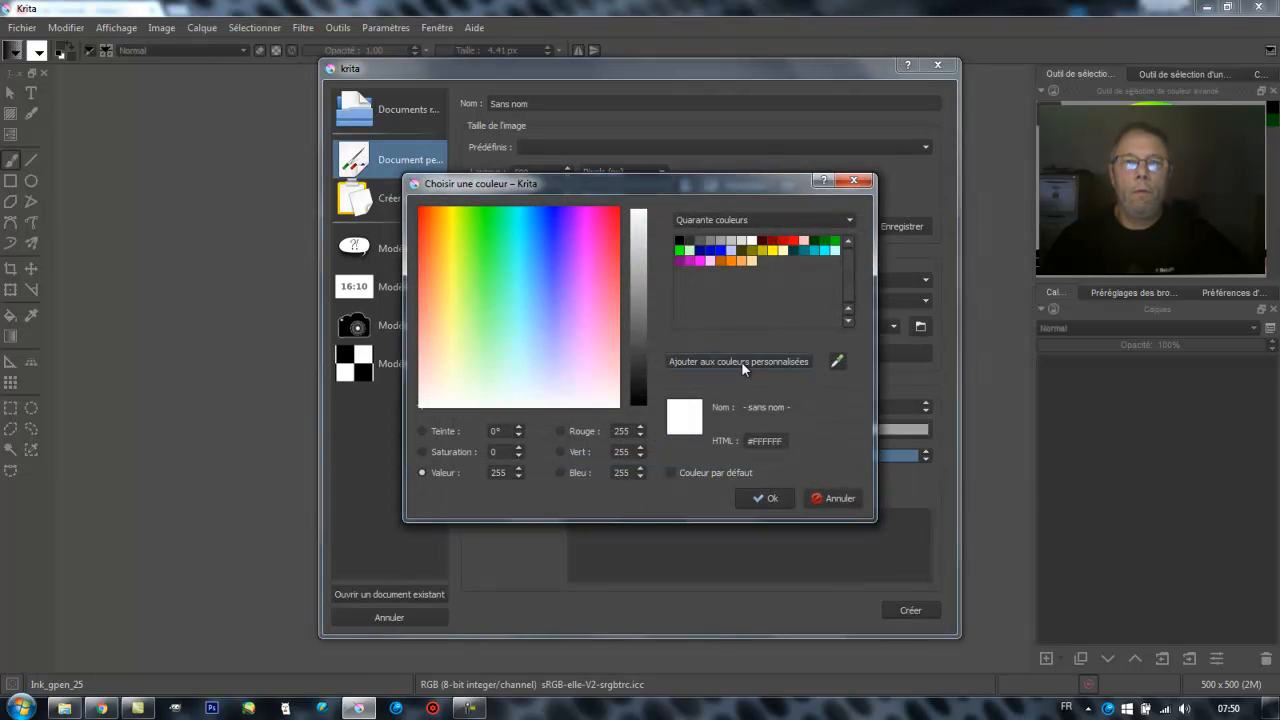
click(769, 497)
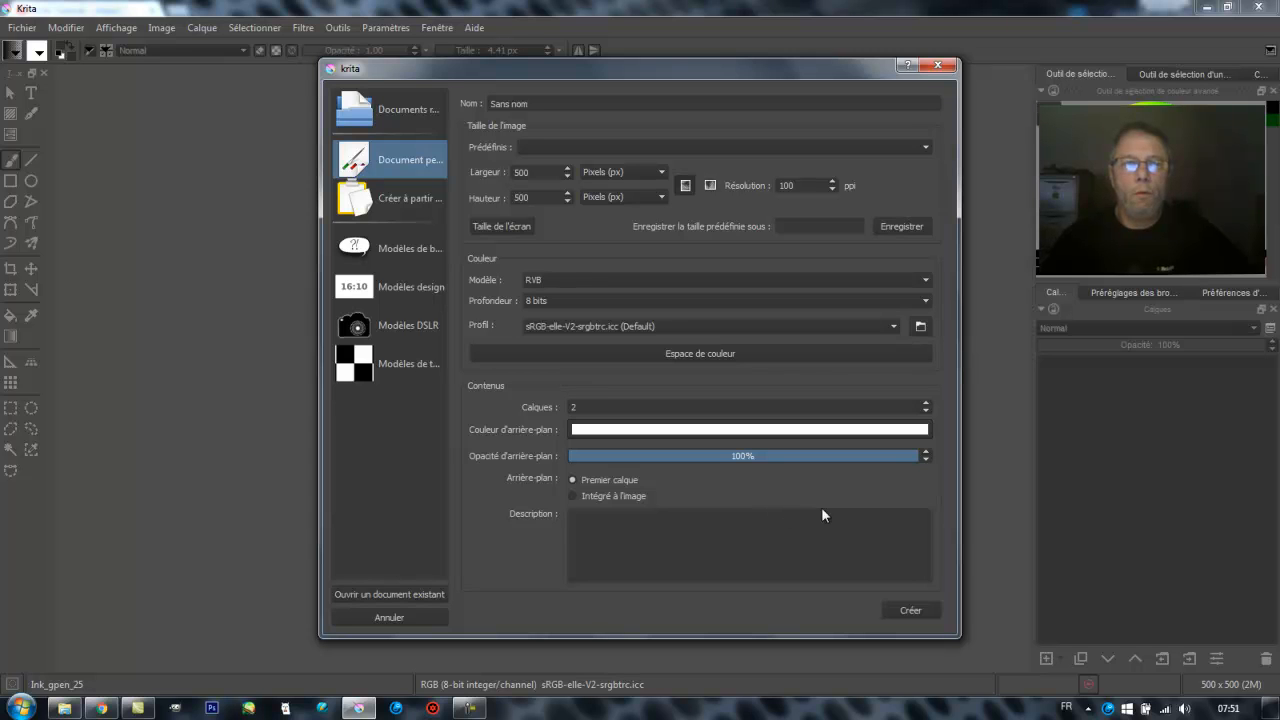
click(909, 611)
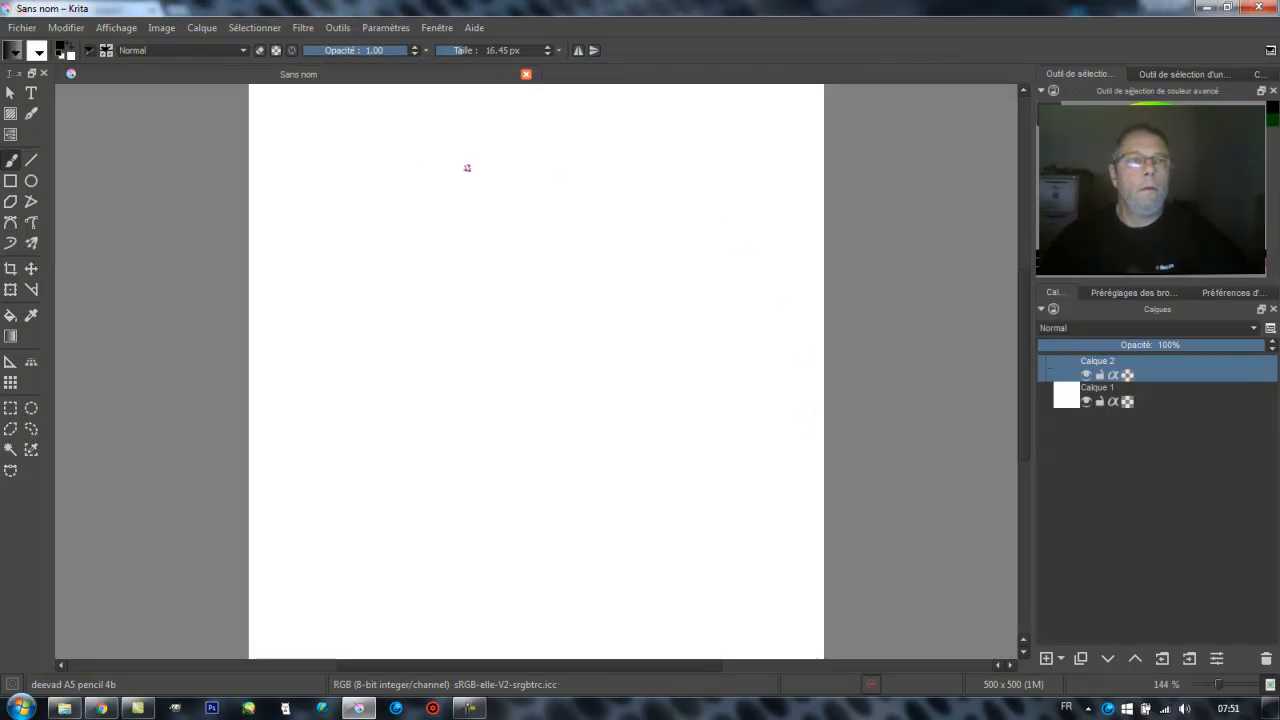
Choose the Ink_gpen_25 brush preset and paint five scattered black dots on the upper layer at 25 px.
click(106, 50)
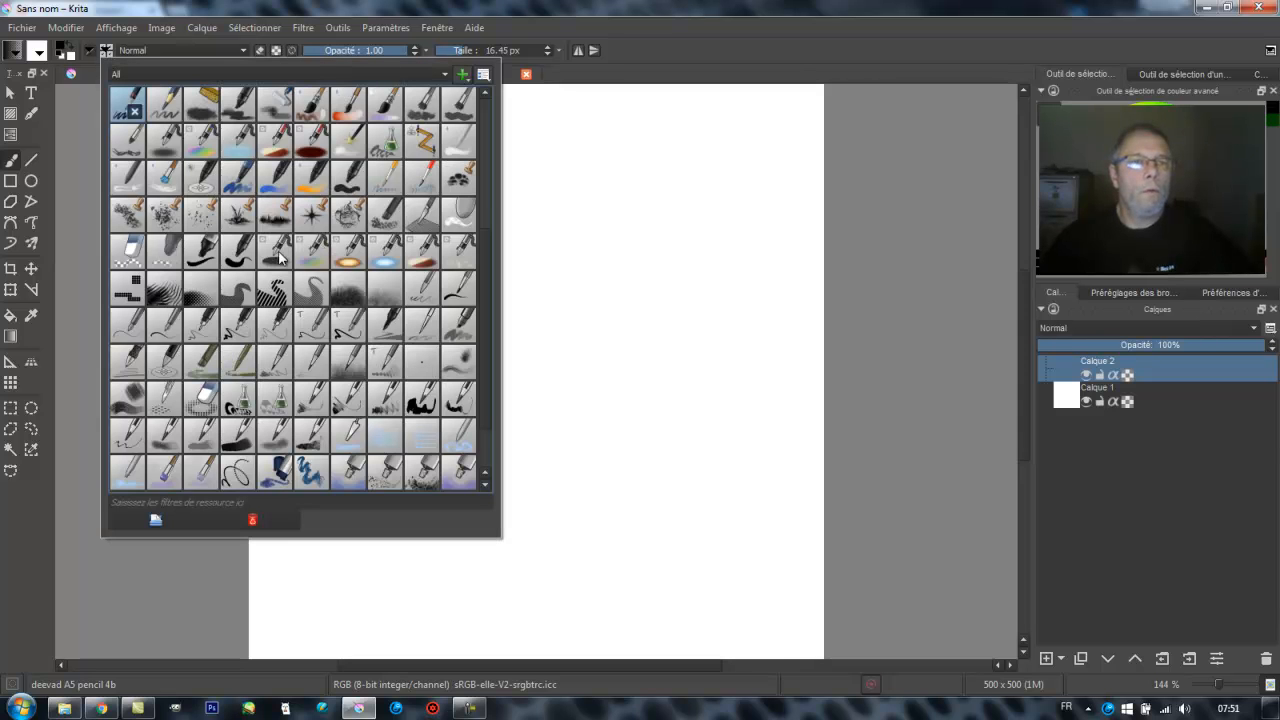
scroll(323, 270, down, 1)
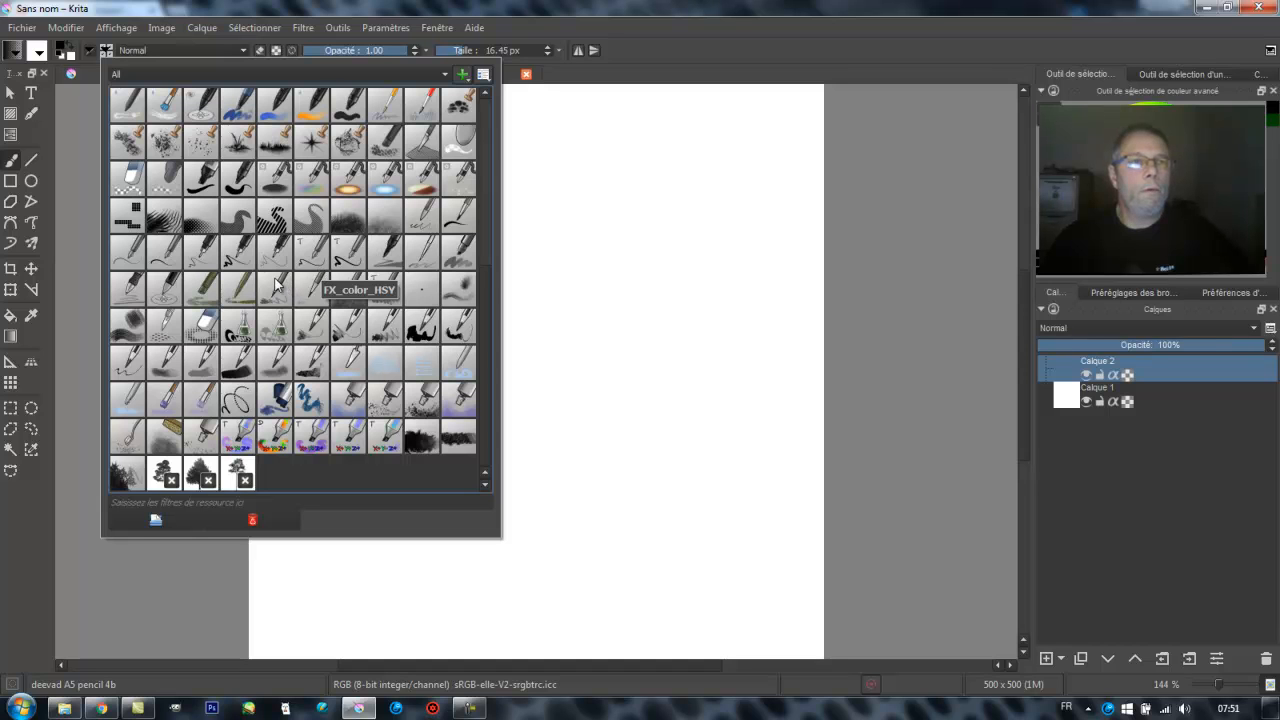
click(232, 255)
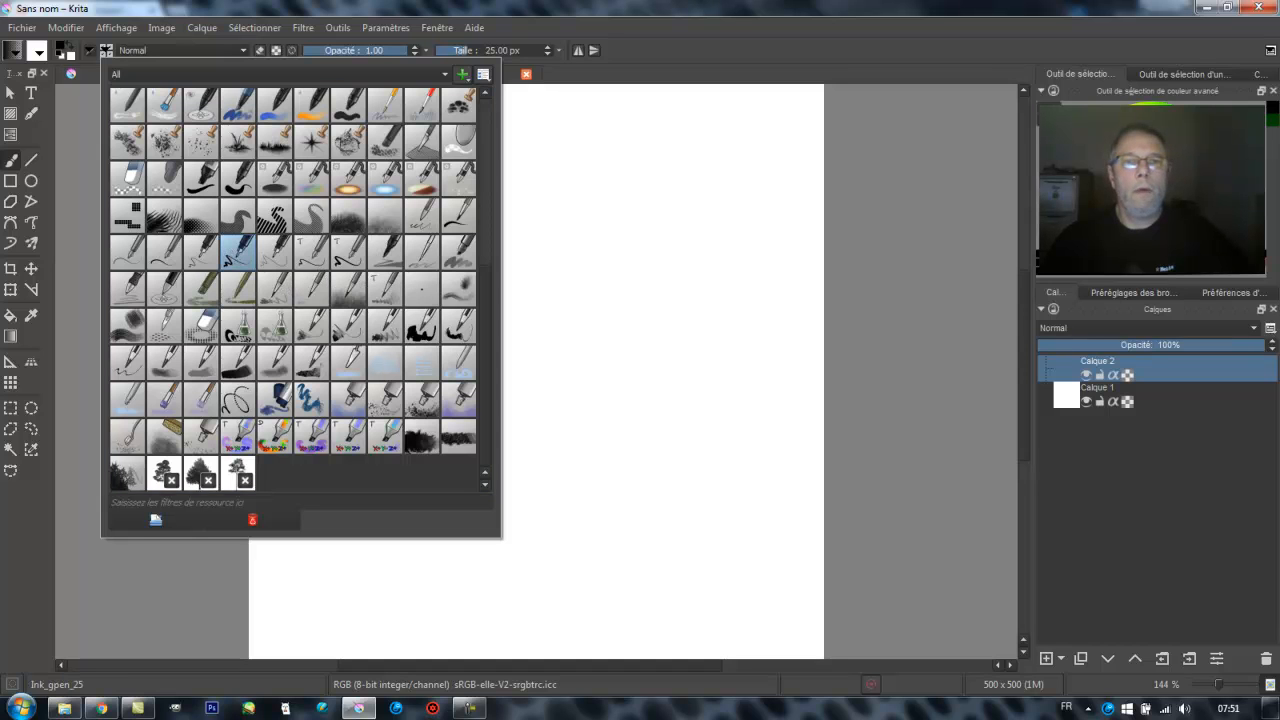
click(461, 242)
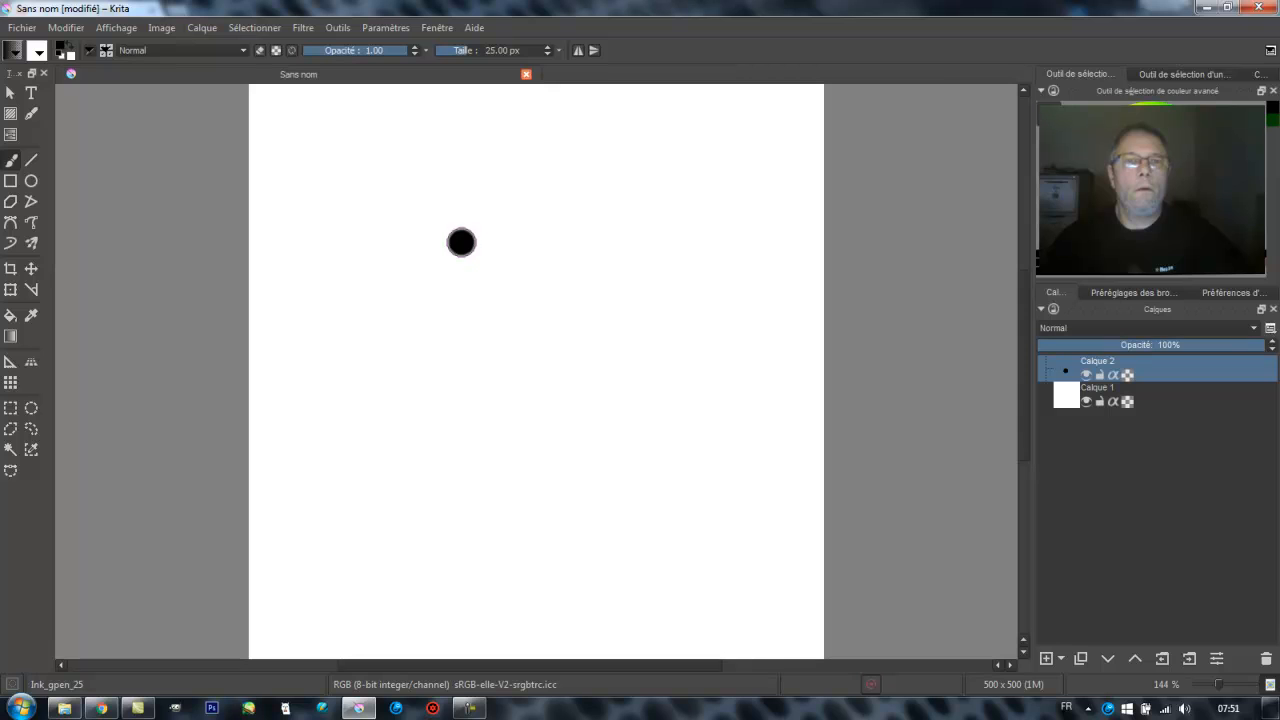
click(578, 281)
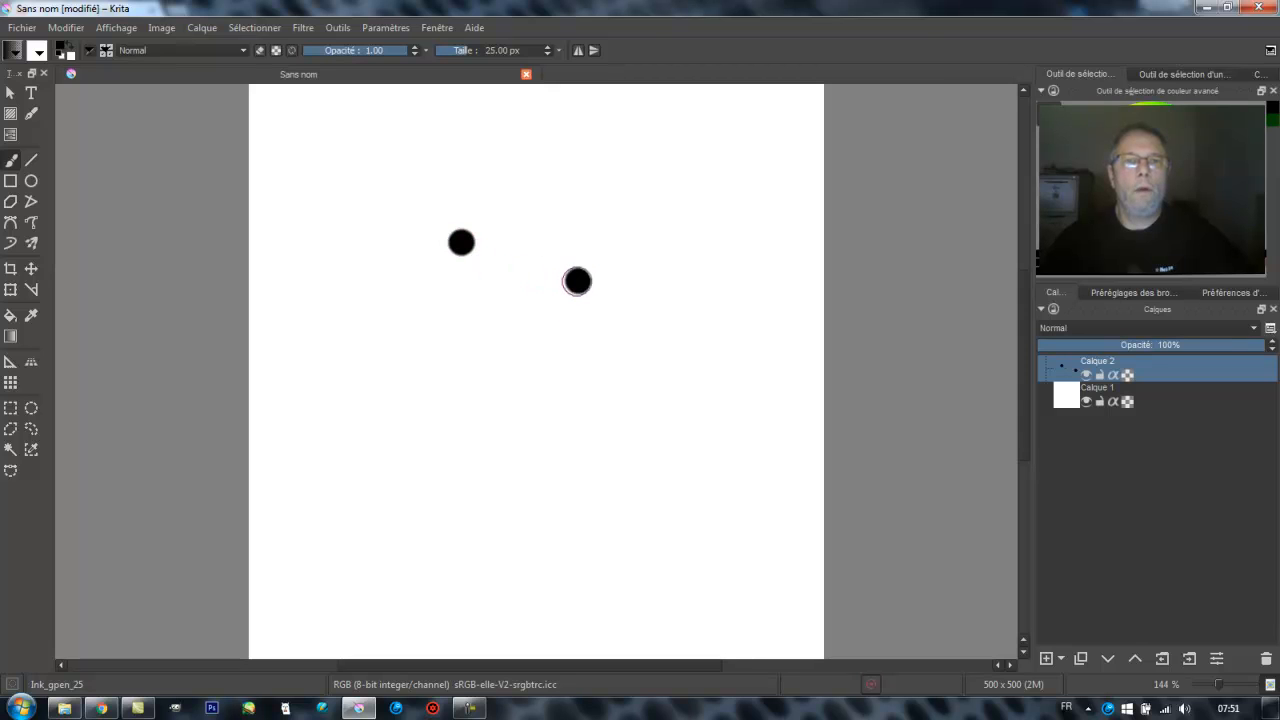
click(525, 323)
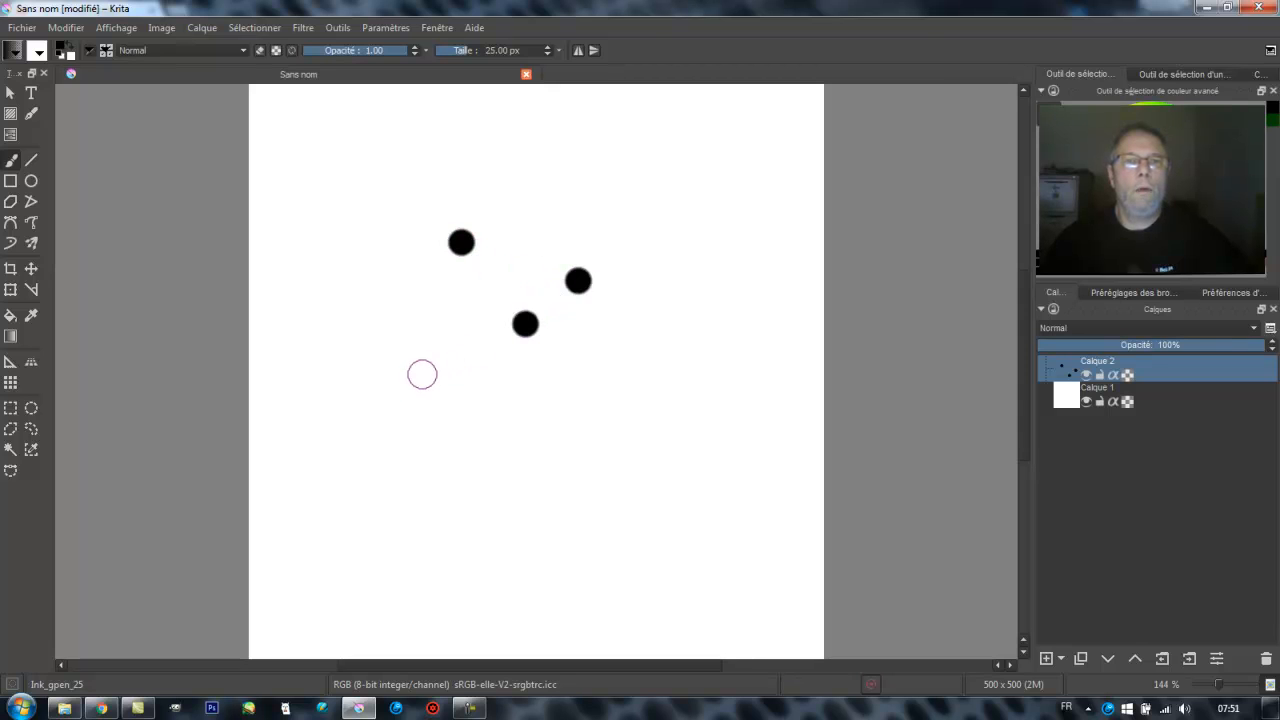
click(421, 375)
click(648, 383)
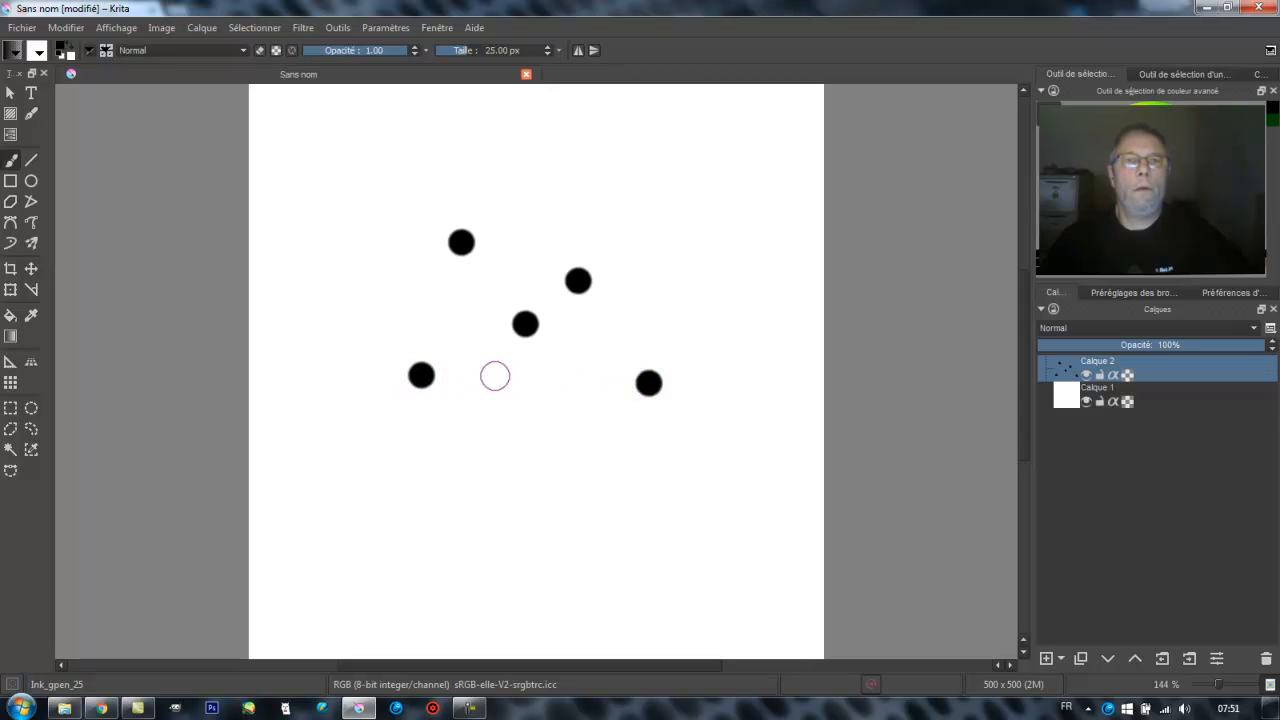
Reduce the brush size to 7.45 px and paint five small dots between the large ones.
click(456, 51)
click(517, 252)
click(469, 302)
click(487, 376)
click(568, 381)
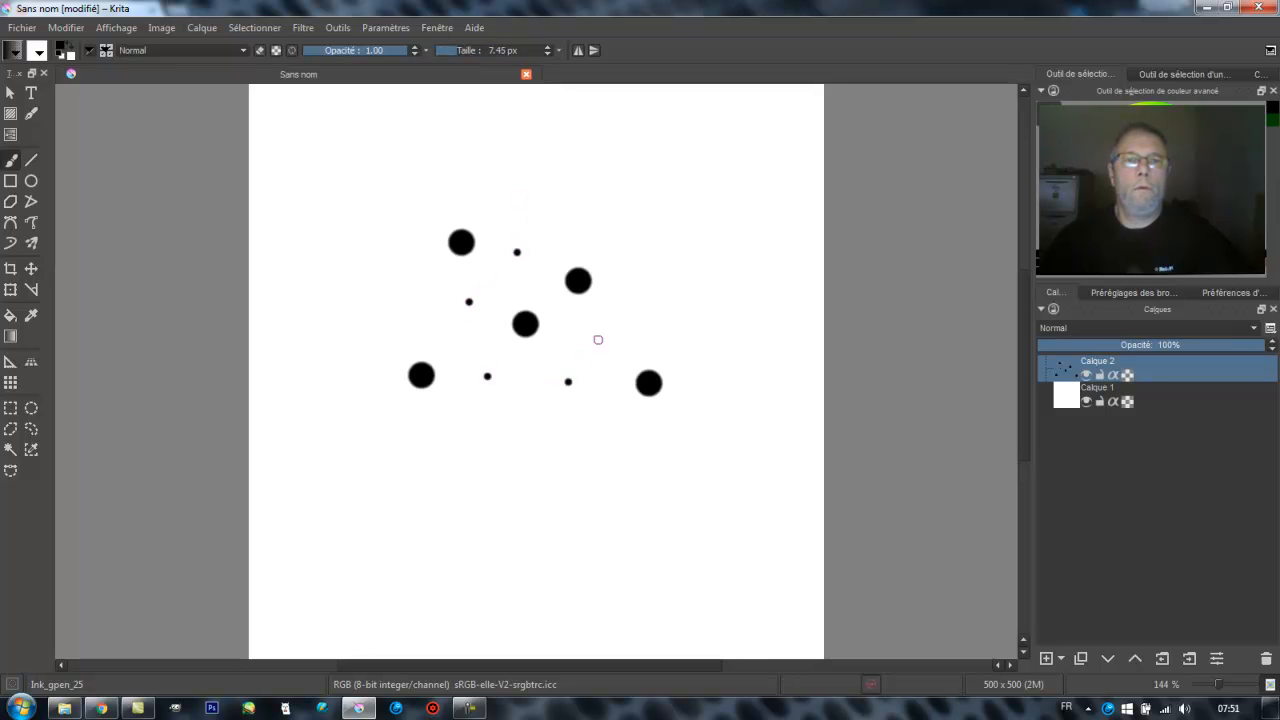
click(608, 331)
Set the brush size to 17.13 px and add five medium dots among the others.
click(462, 51)
click(504, 281)
click(433, 310)
click(531, 378)
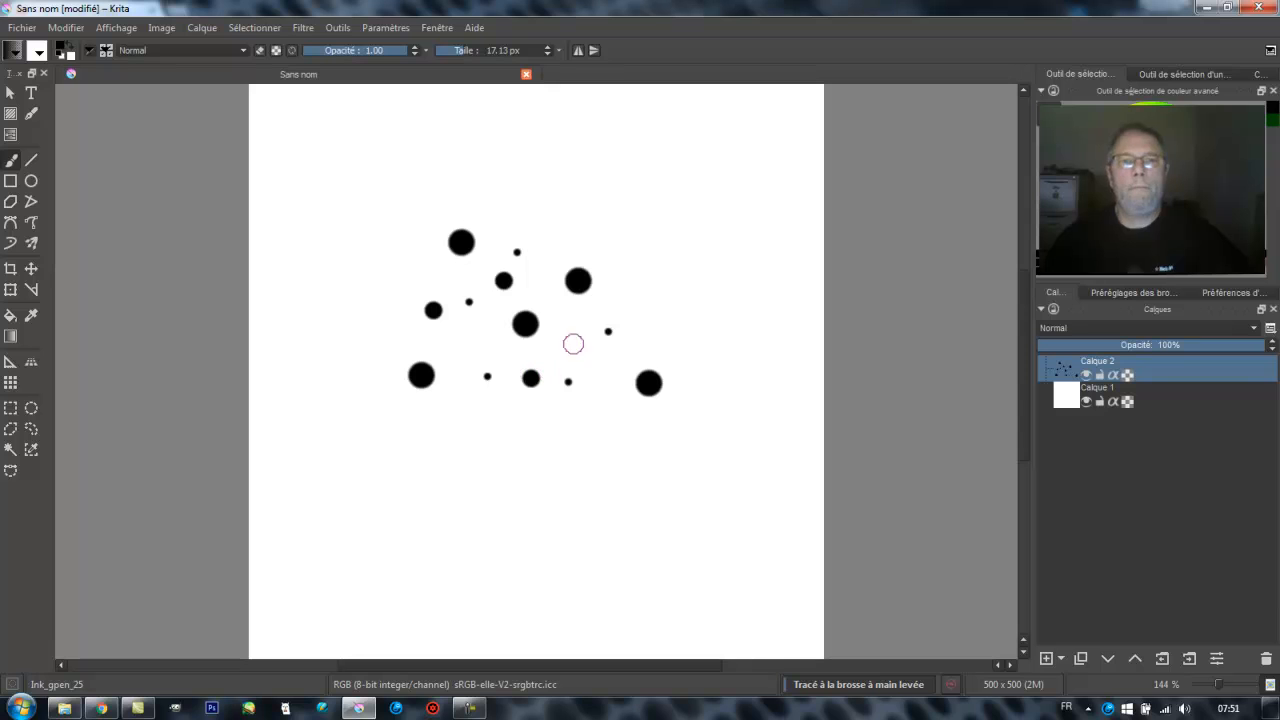
click(638, 271)
click(602, 244)
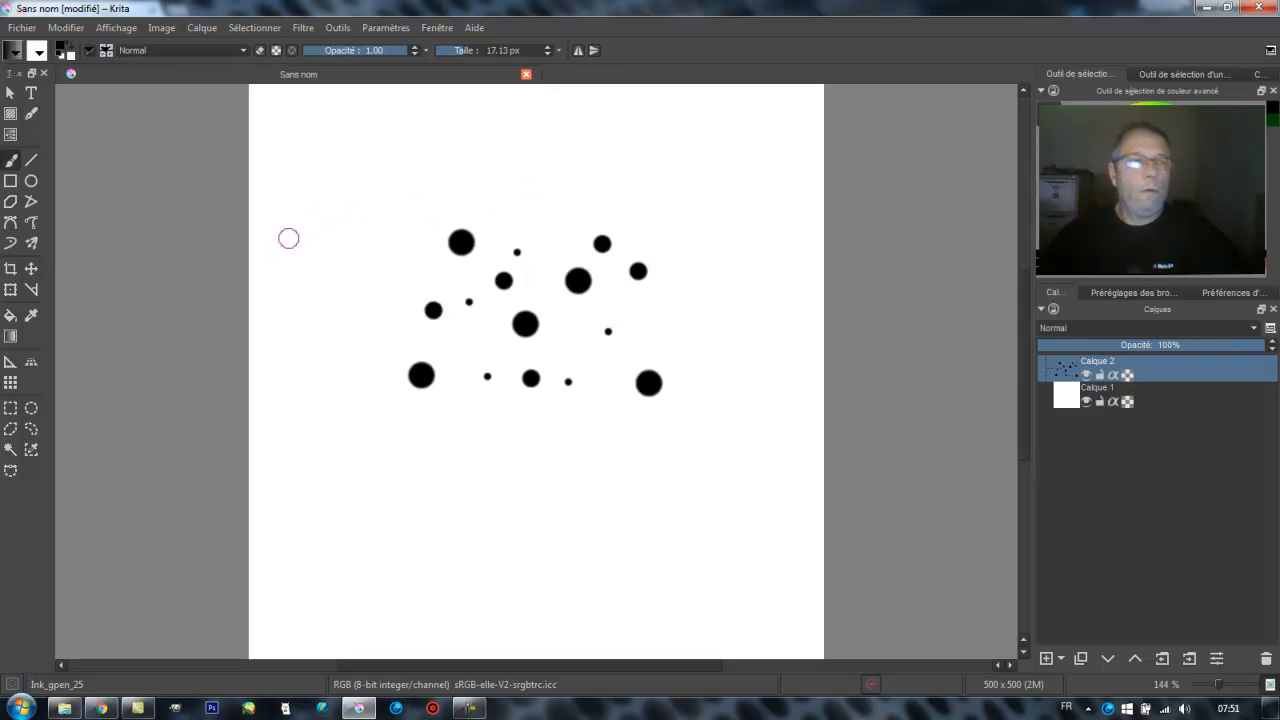
Enclose all the dots in a rectangular selection and start a stamp from it among the Pixel brush's predefined tips.
click(11, 410)
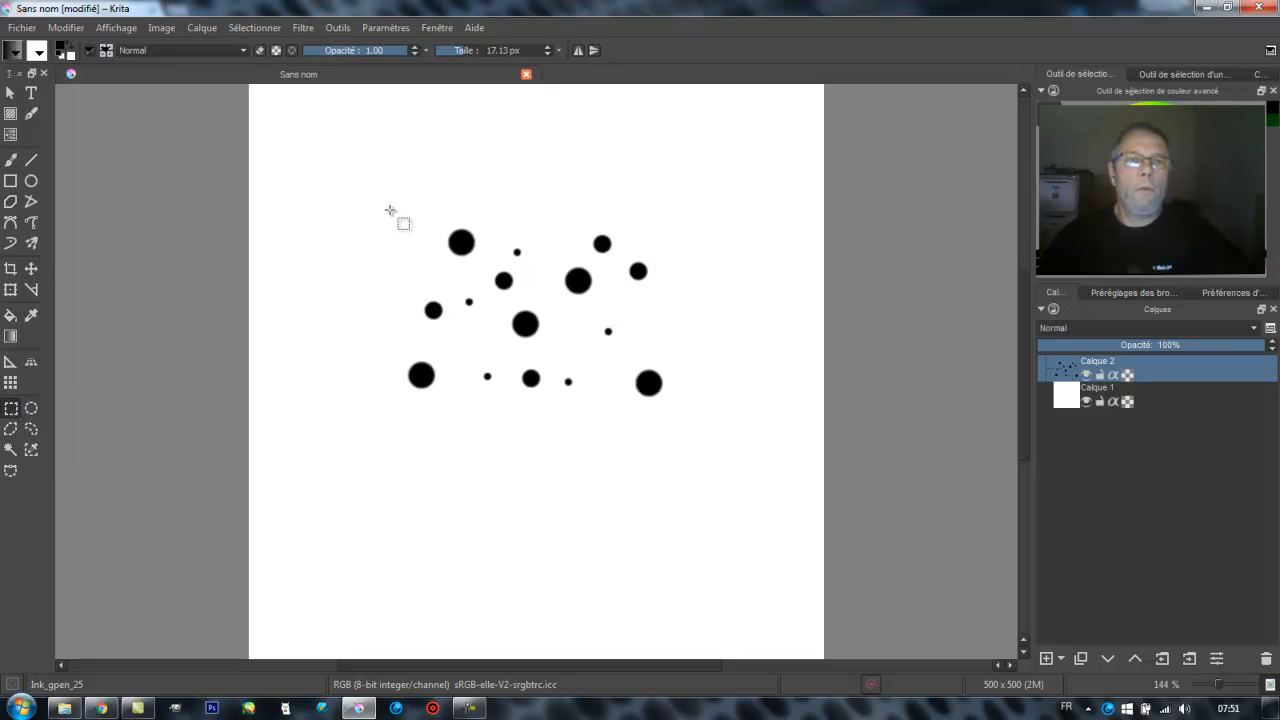
drag(396, 211, 679, 437)
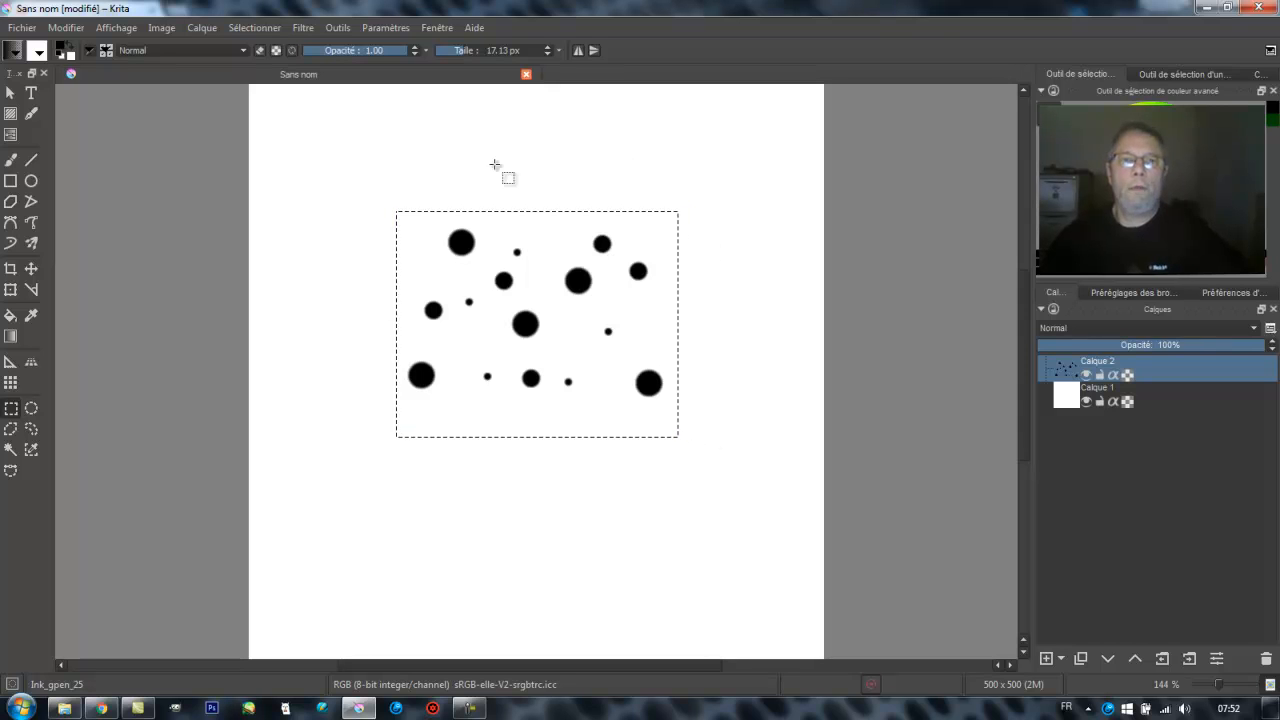
click(89, 53)
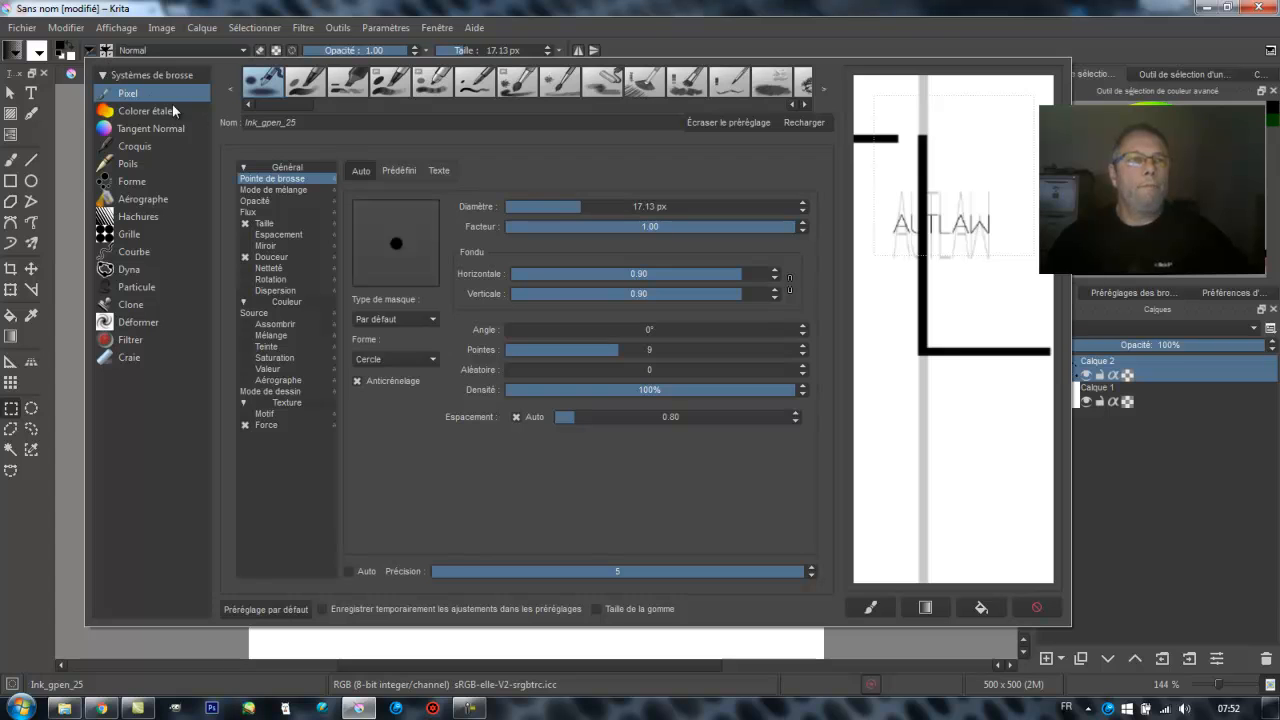
click(133, 92)
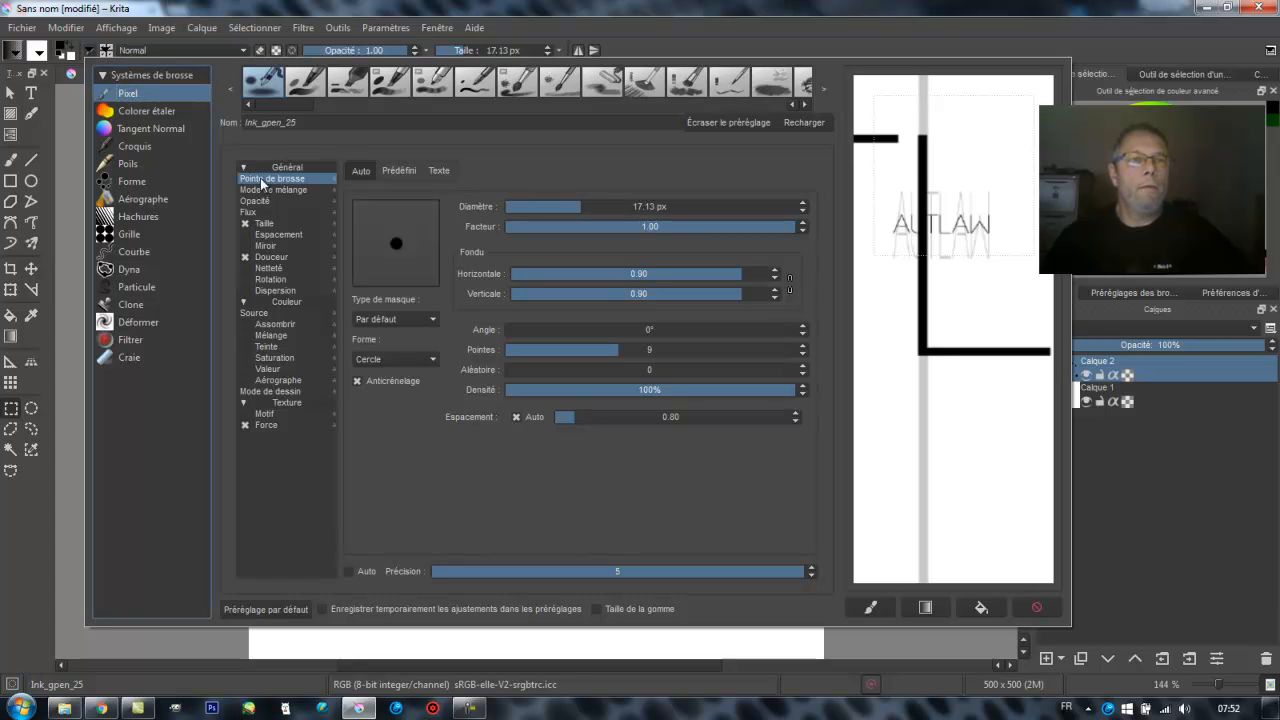
click(401, 171)
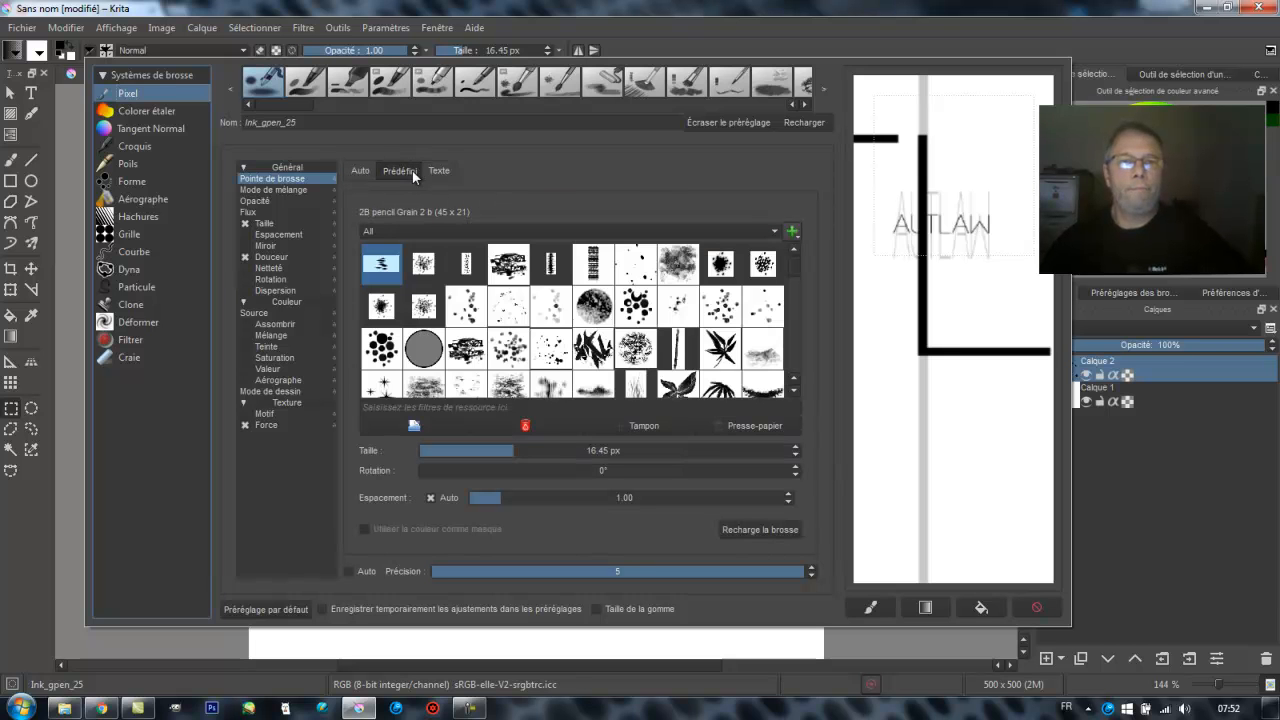
scroll(558, 300, down, 5)
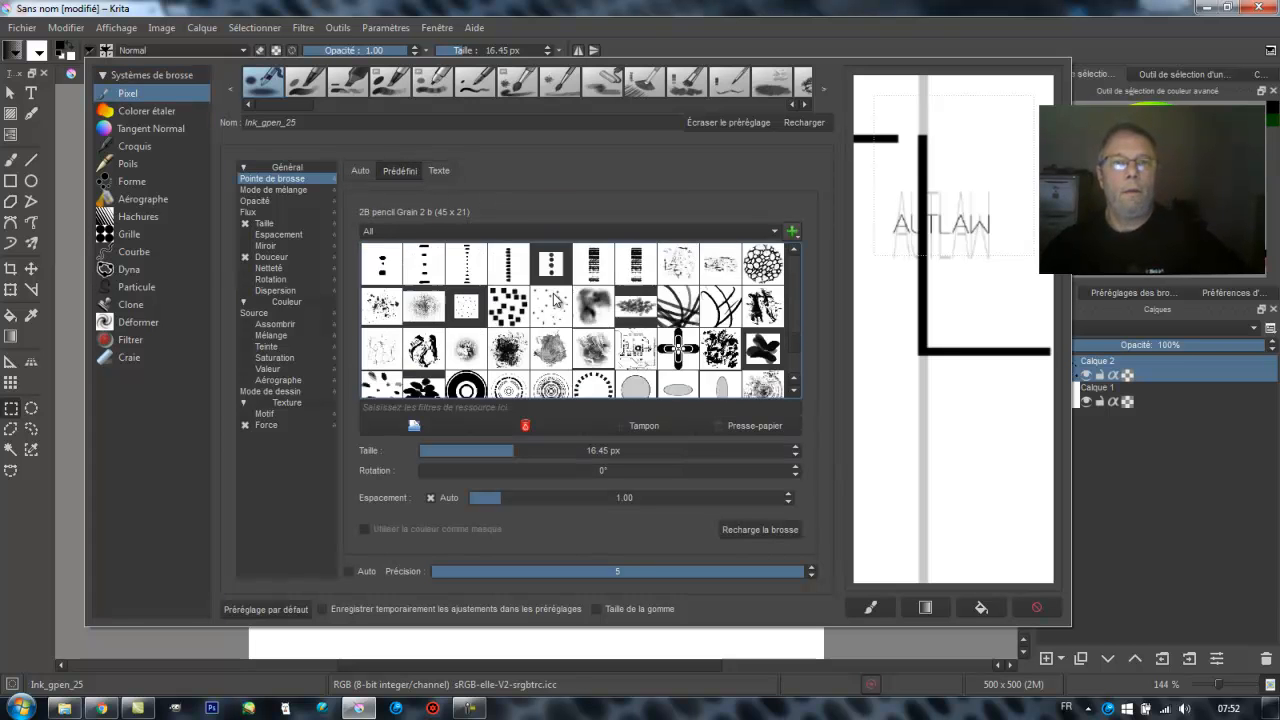
scroll(553, 300, up, 10)
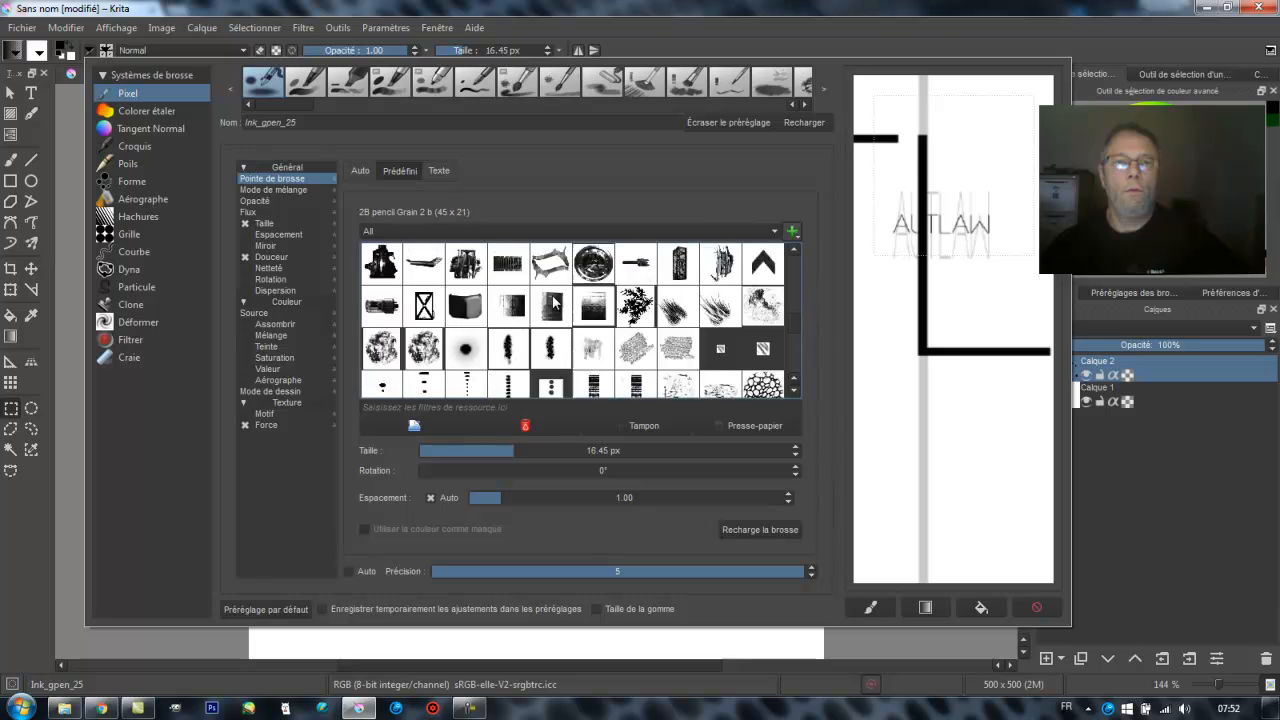
scroll(553, 300, down, 10)
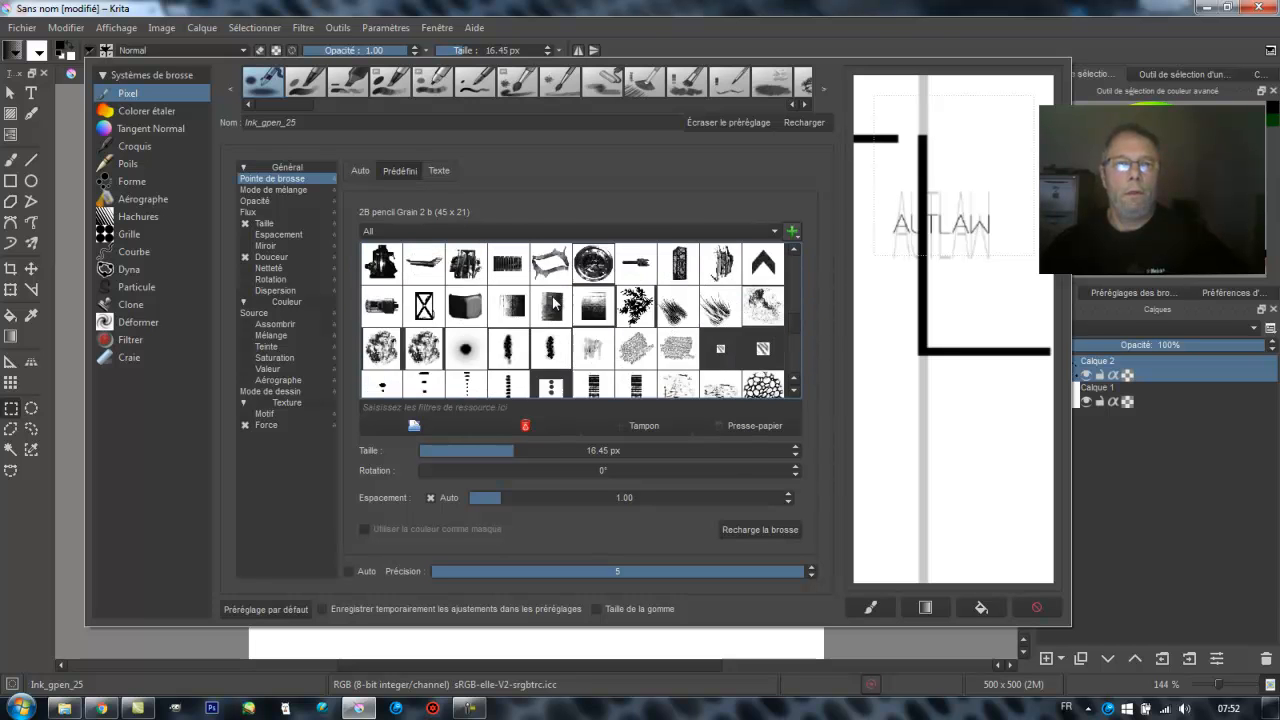
click(633, 424)
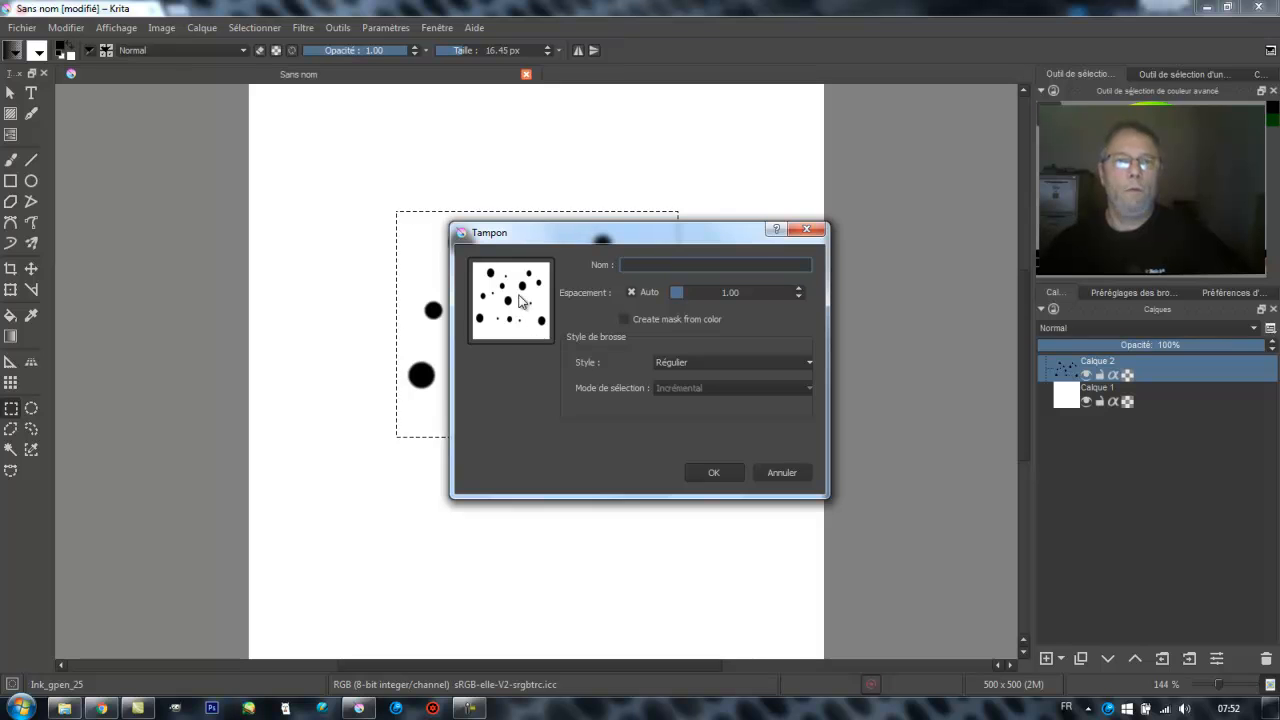
Name the stamp "tuto", enable Create mask from color and save it as a brush tip with the Regular style.
drag(567, 248, 829, 205)
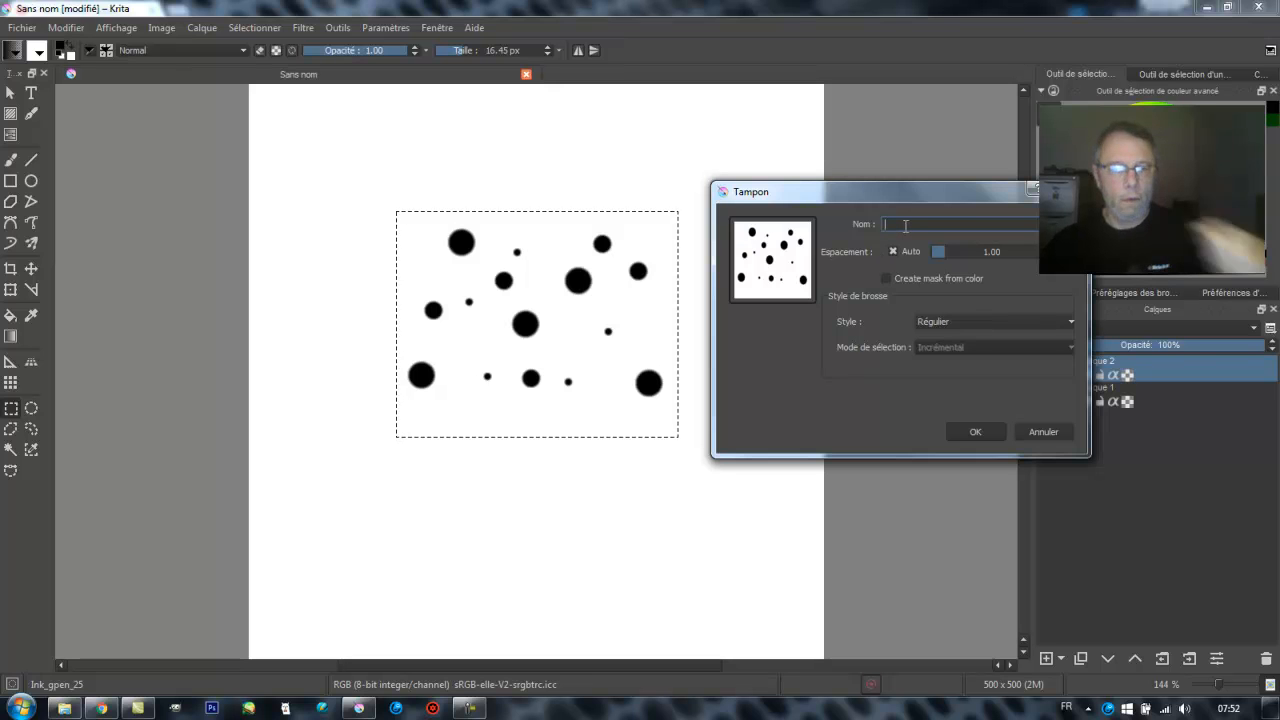
text(tuto)
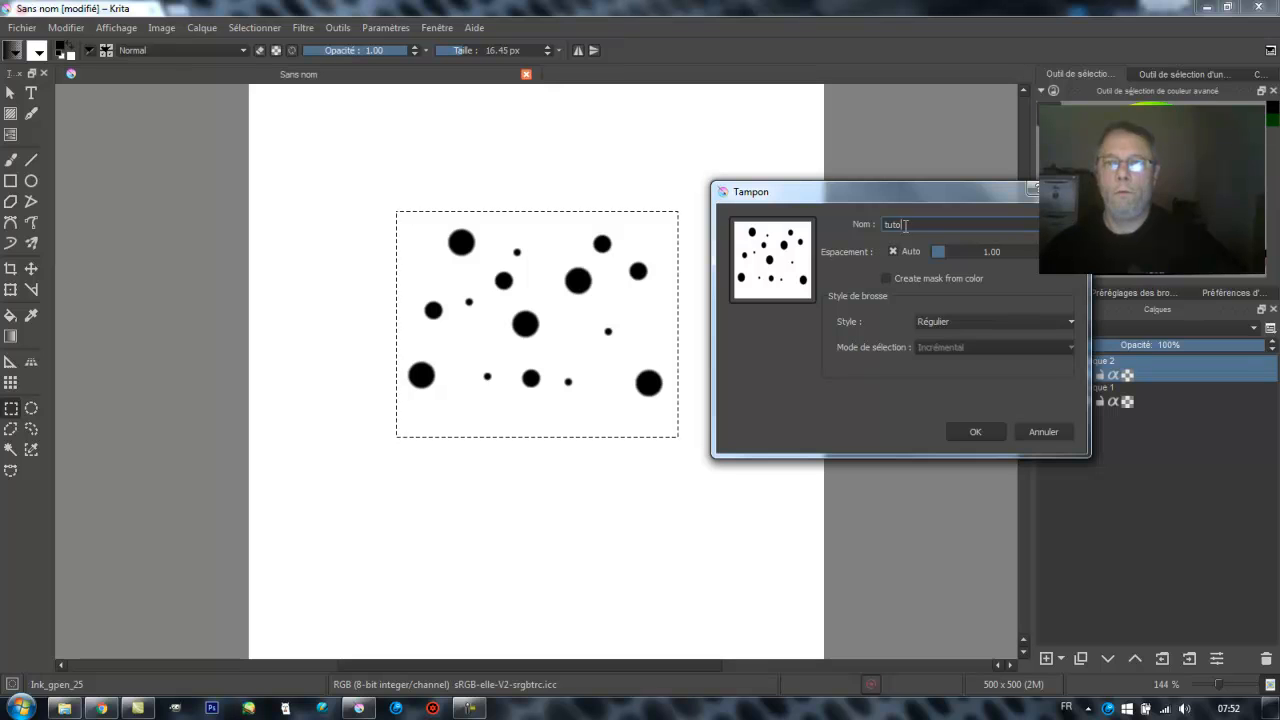
drag(913, 224, 886, 226)
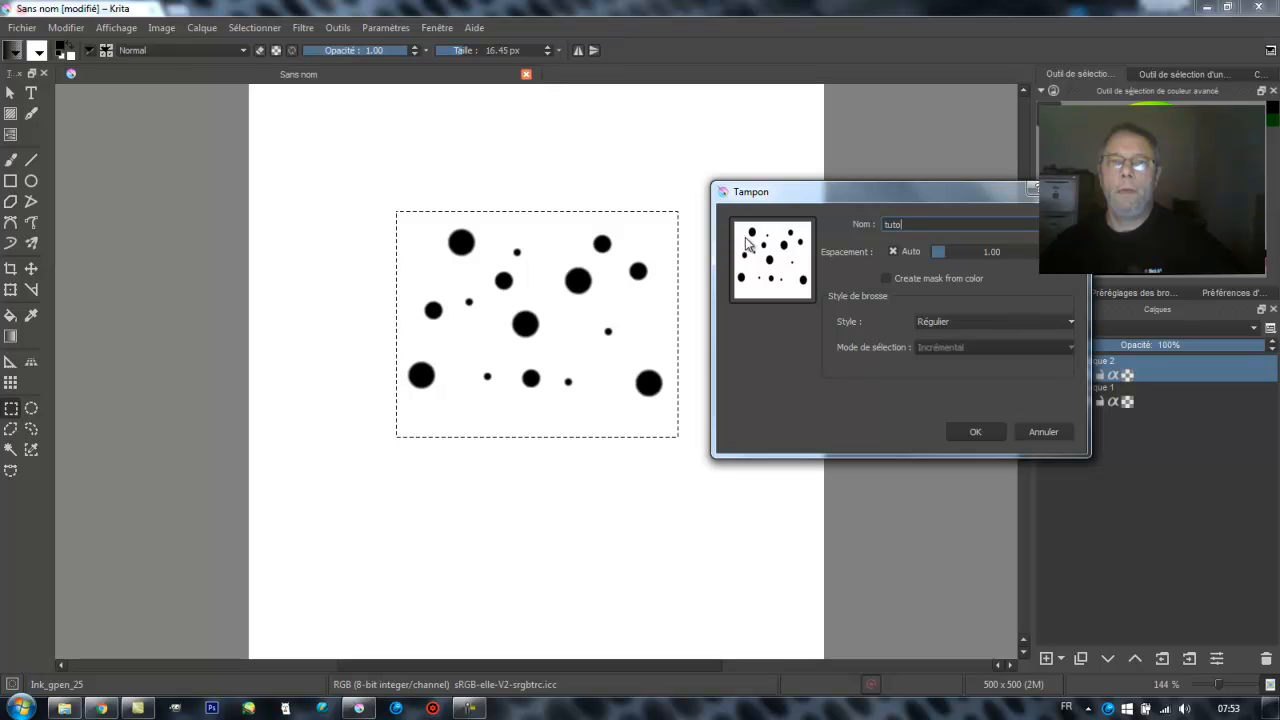
click(887, 277)
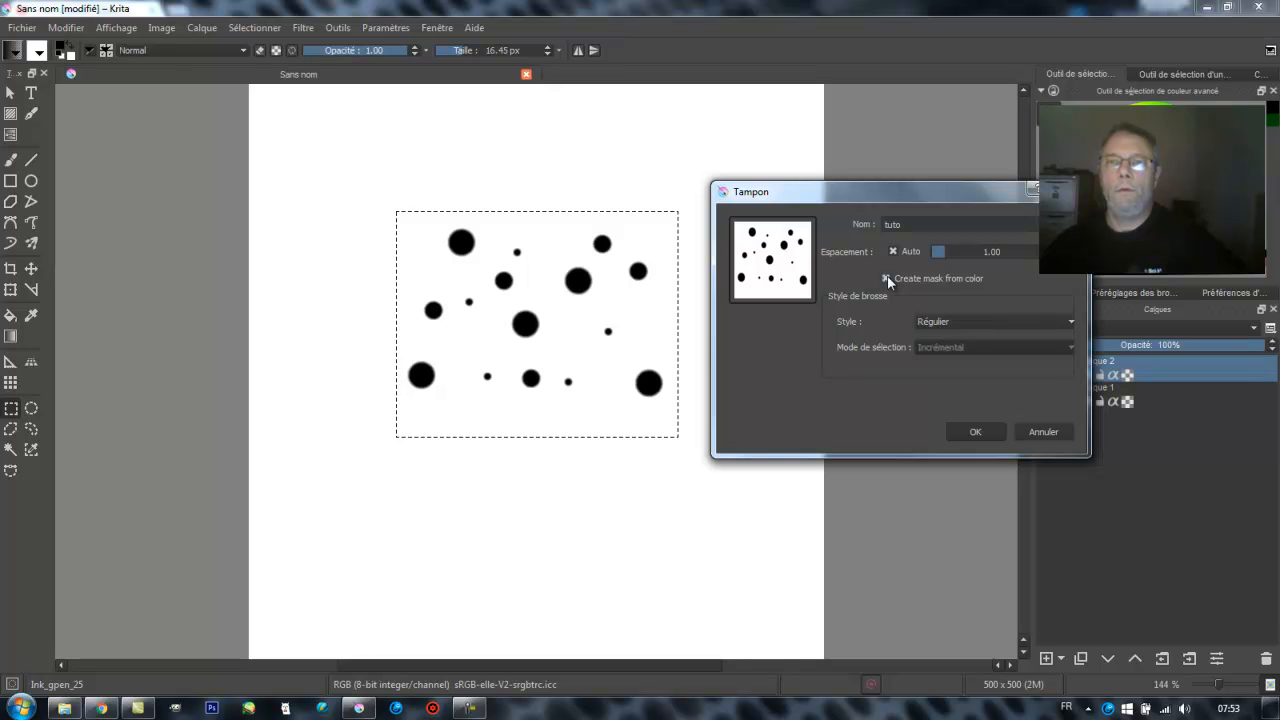
click(887, 277)
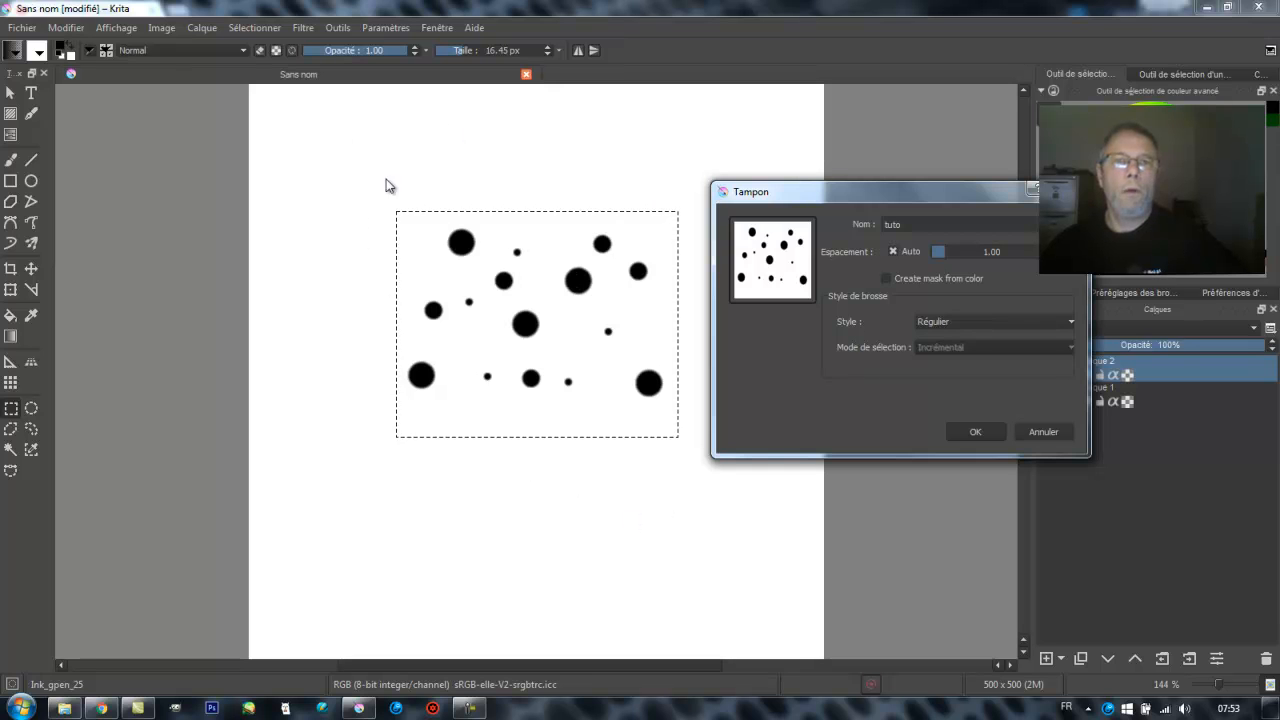
click(885, 278)
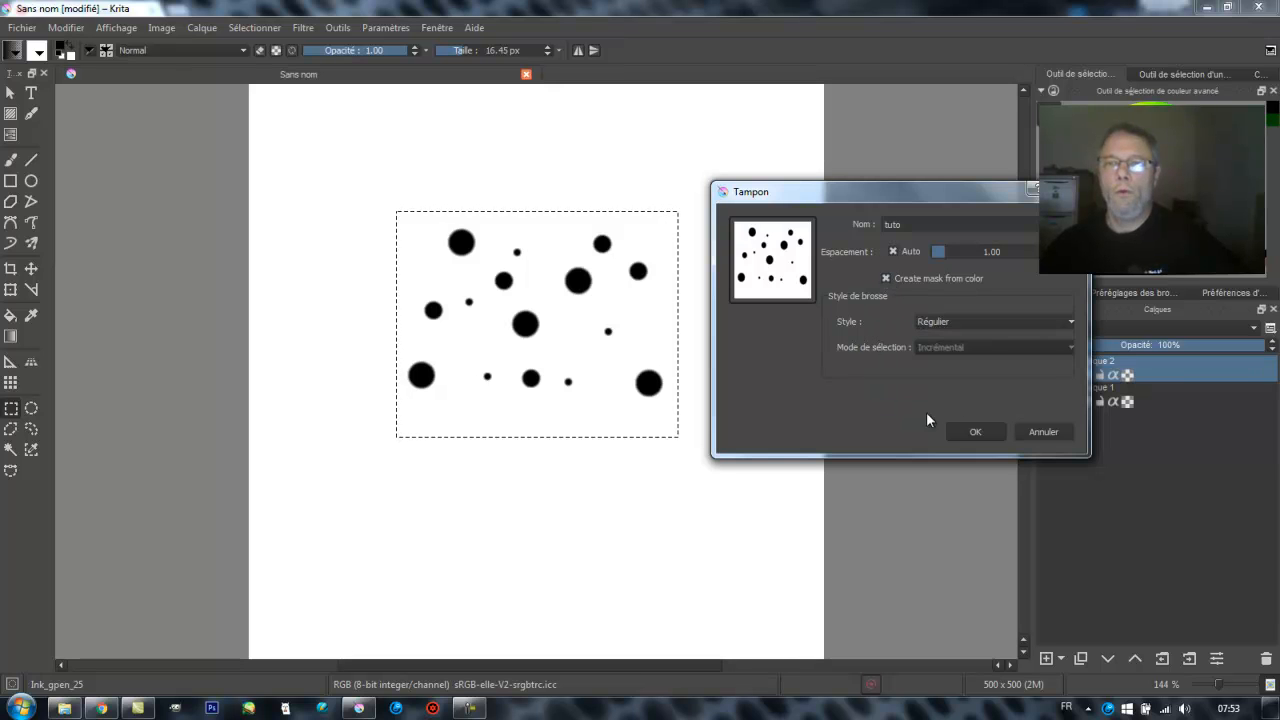
click(980, 430)
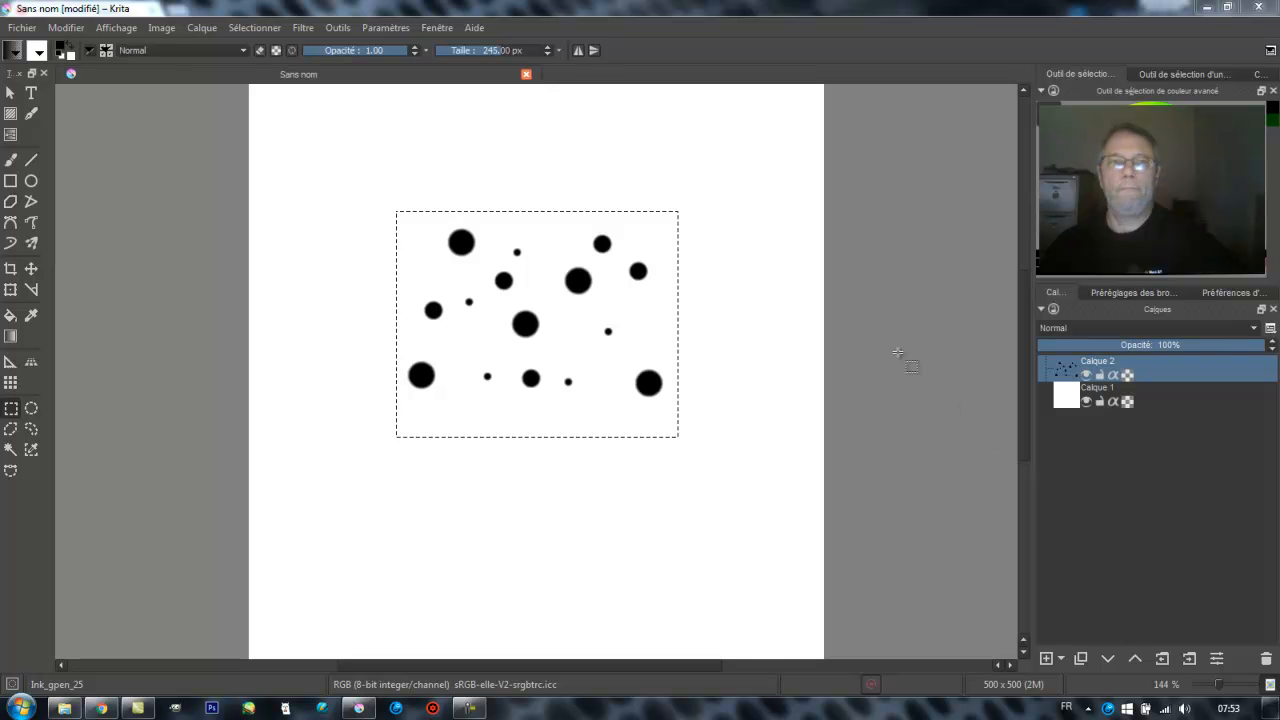
Create a new 500 x 500 px RGB document with two layers and a grey #808080 background.
click(22, 27)
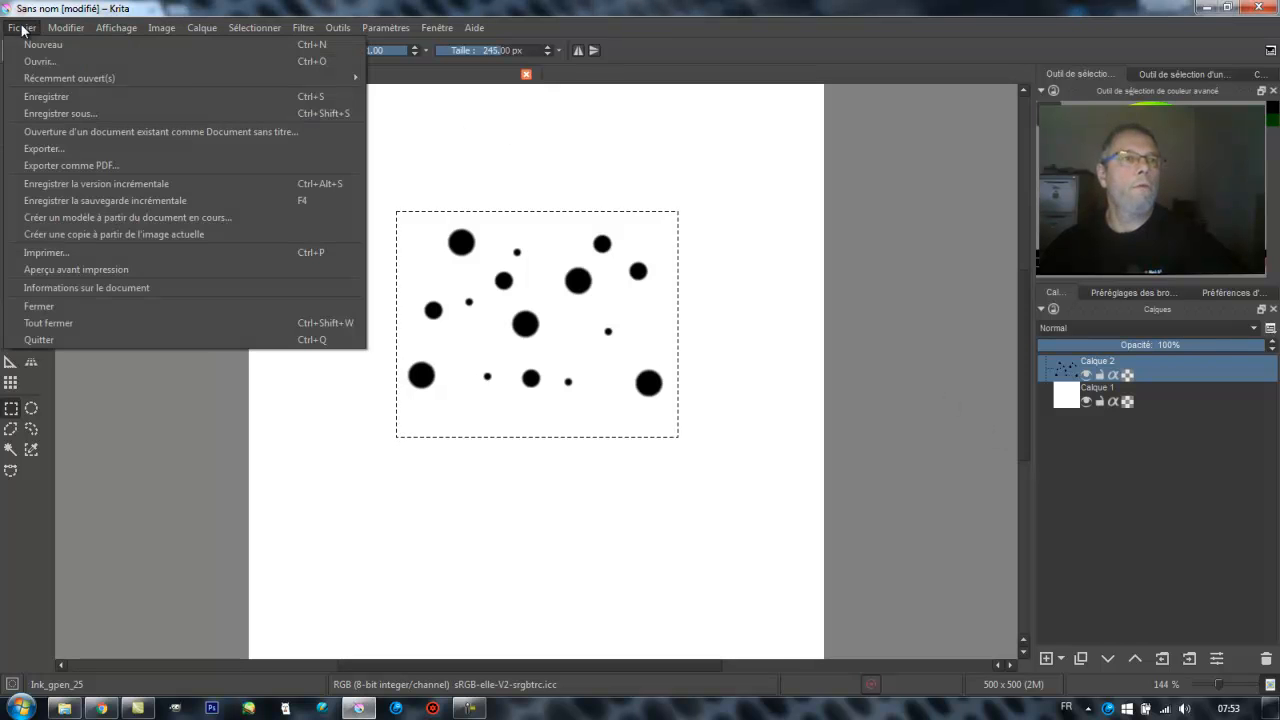
click(38, 45)
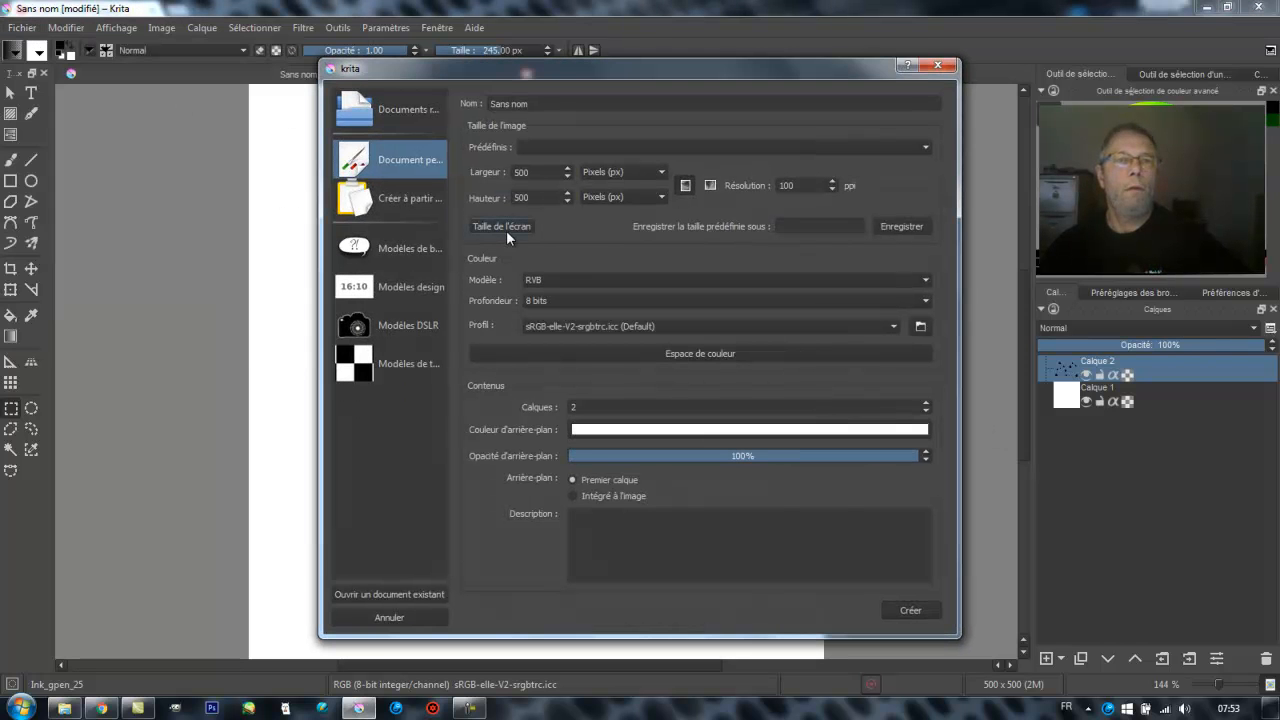
click(798, 431)
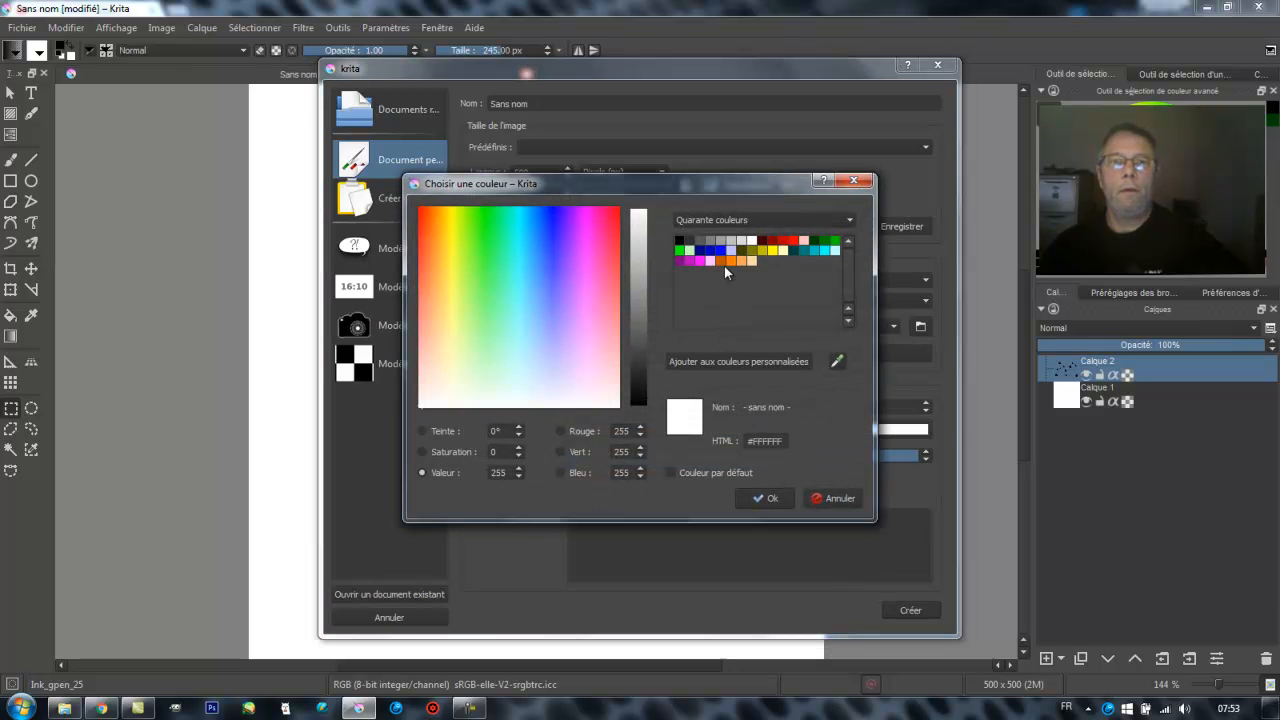
click(709, 241)
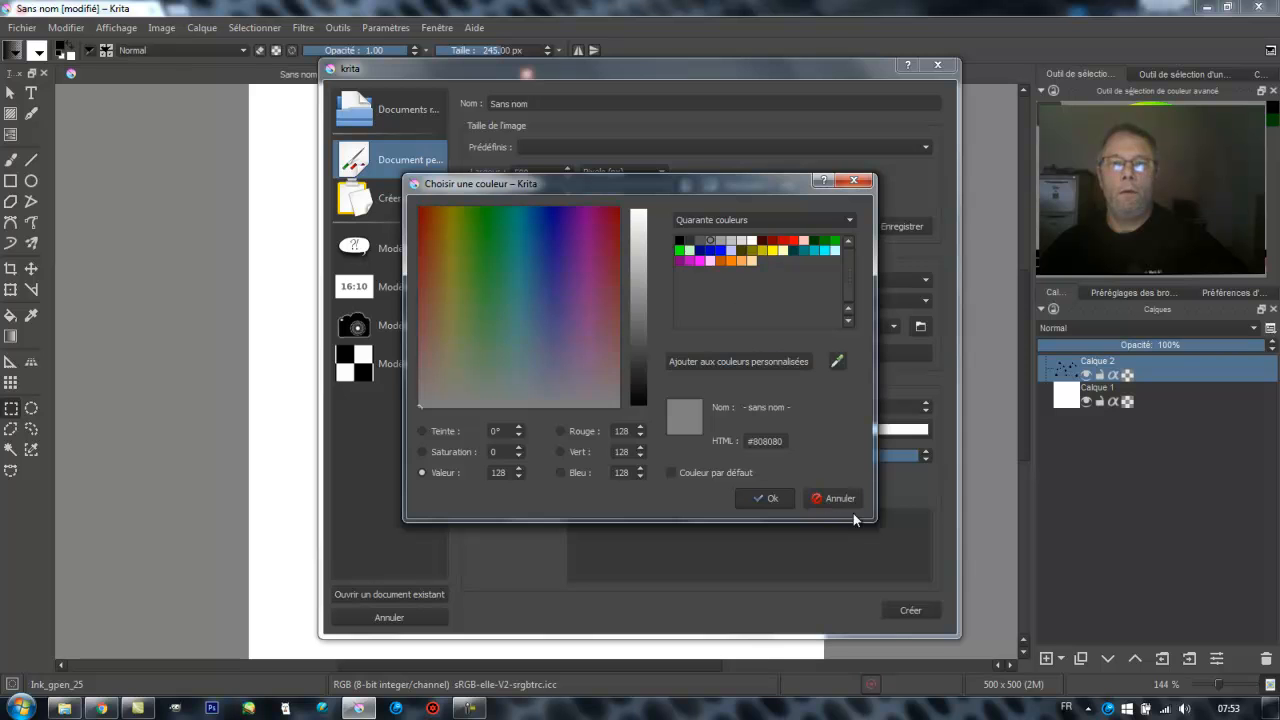
click(778, 498)
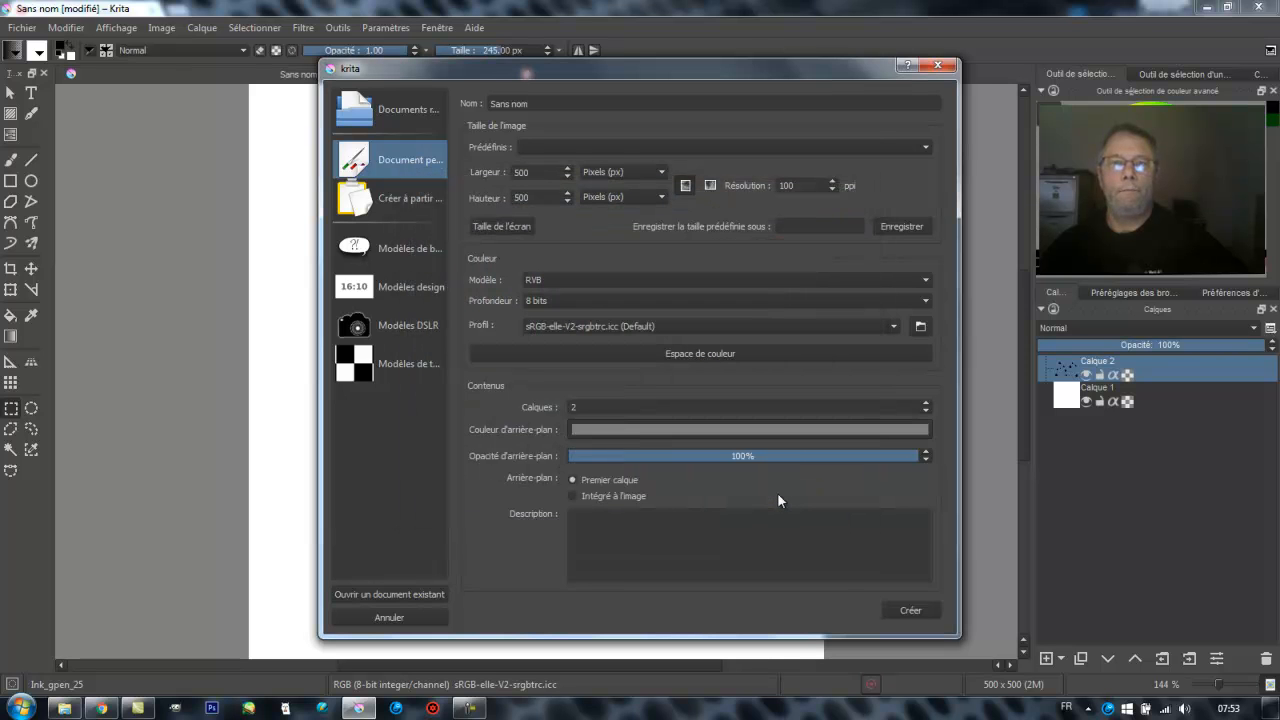
click(913, 611)
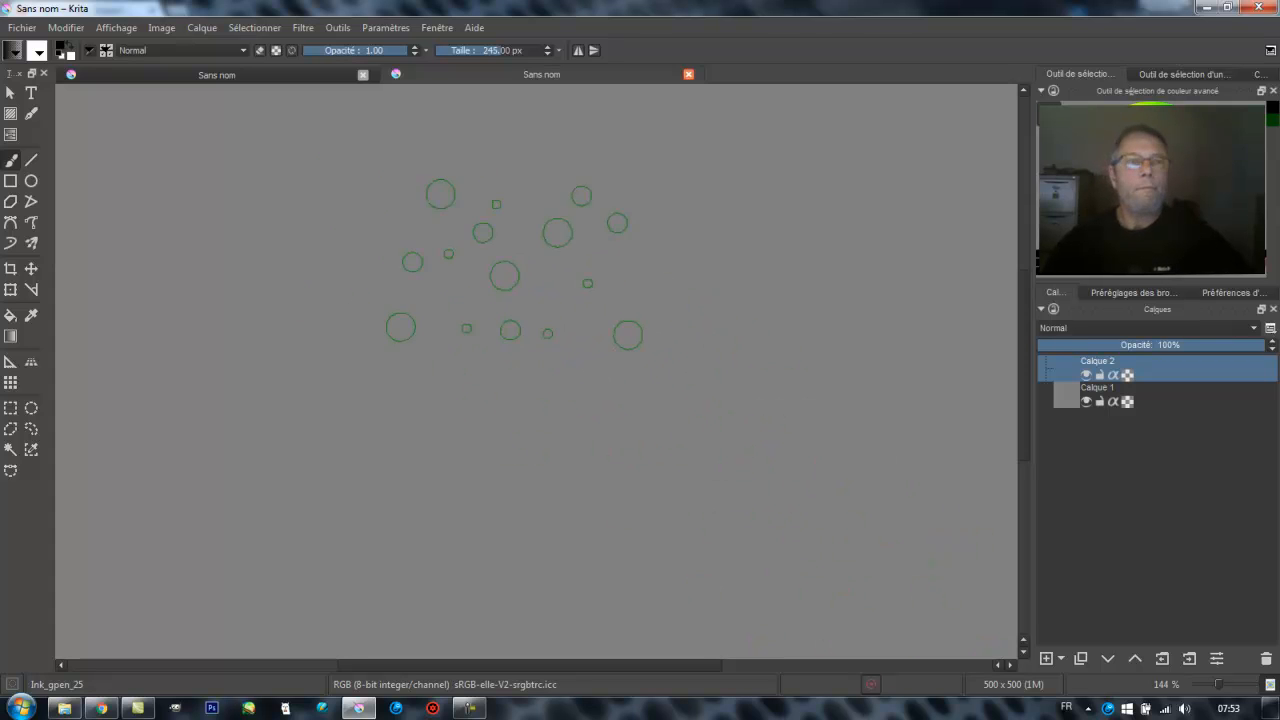
Delete the three custom tree presets at the end of the brush preset list.
click(107, 51)
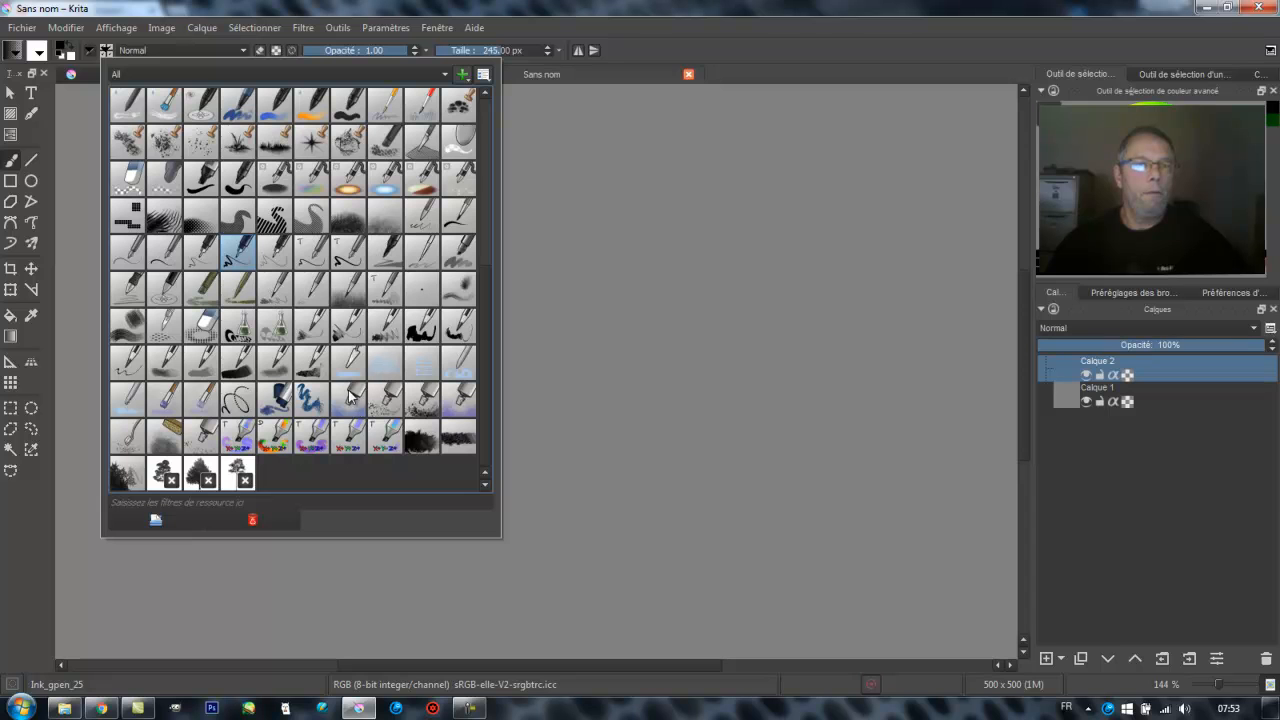
mouse_move(485, 454)
mouse_down()
mouse_move(483, 276)
mouse_move(483, 463)
mouse_up()
click(172, 485)
click(252, 519)
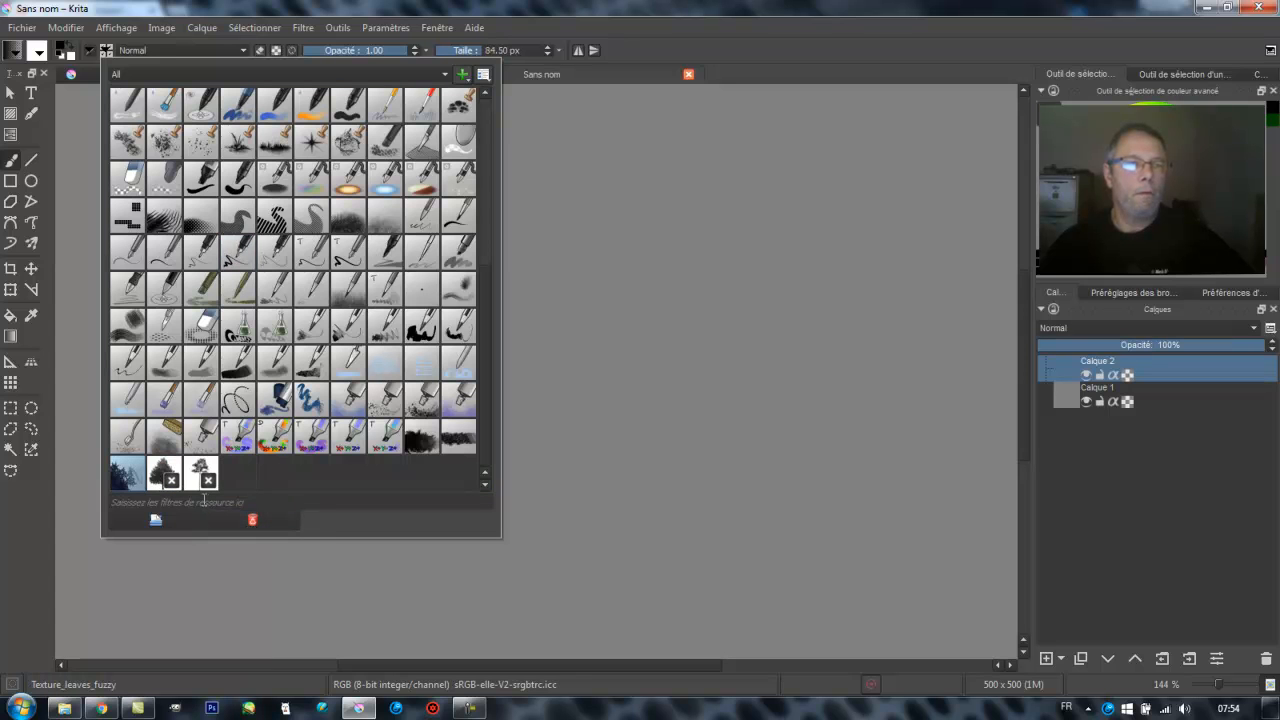
click(252, 521)
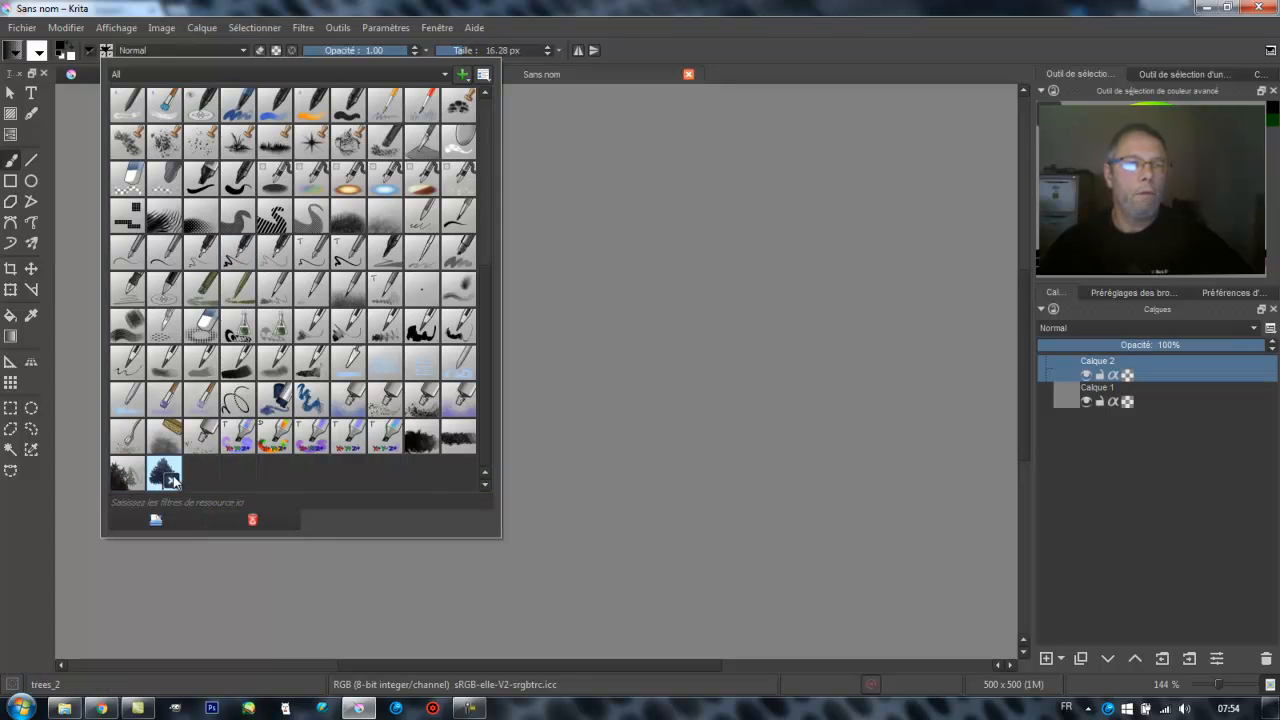
click(245, 522)
Find the remaining tree preset arbre_1 among the brush presets and delete it.
scroll(320, 445, up, 1)
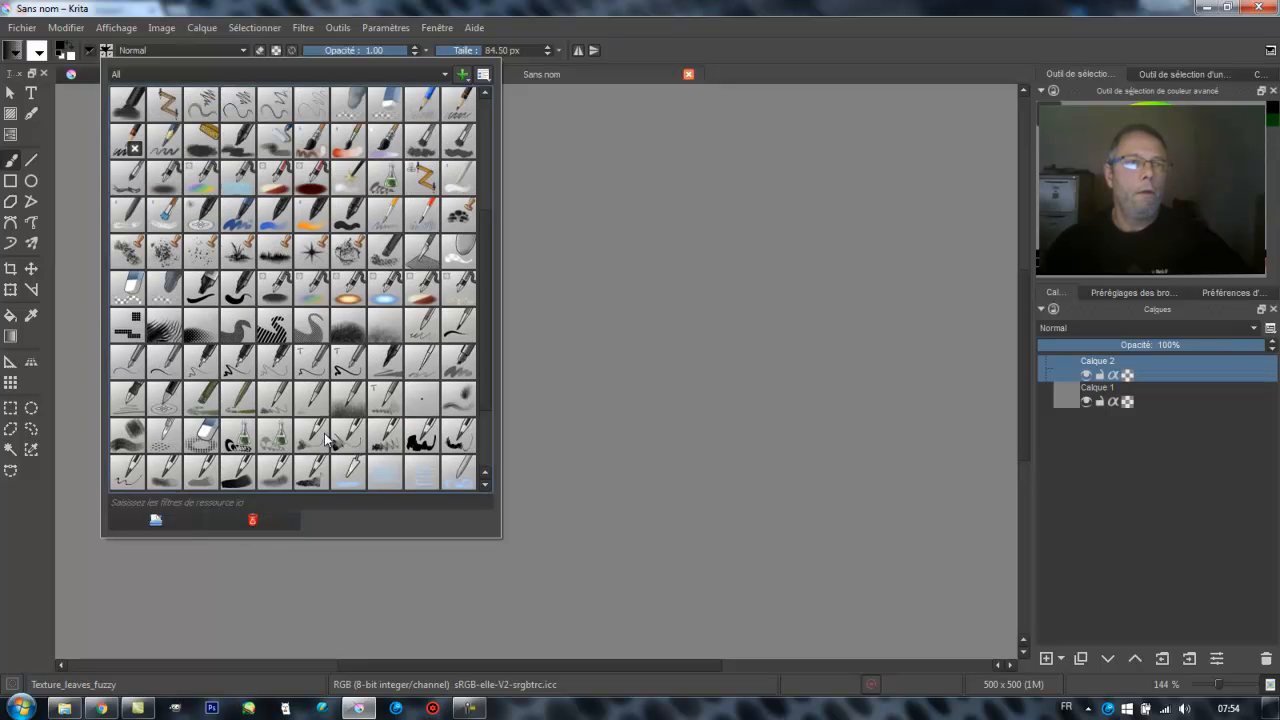
scroll(325, 440, up, 2)
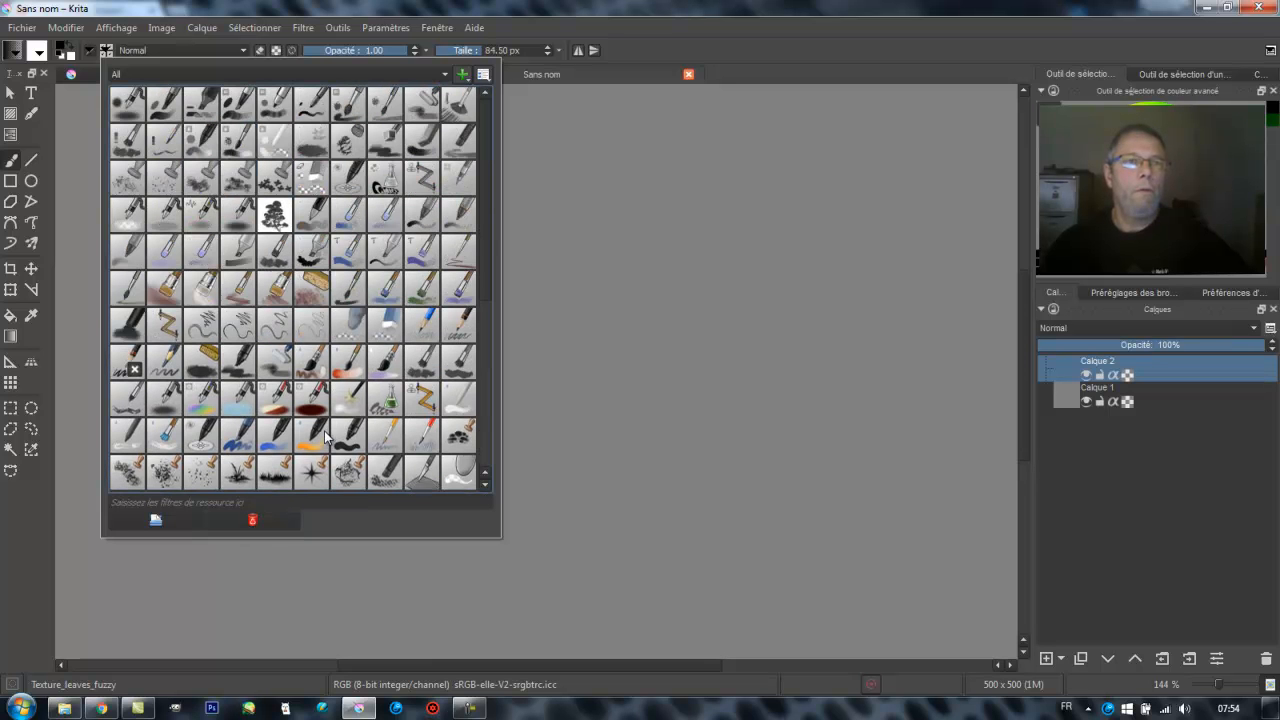
click(276, 216)
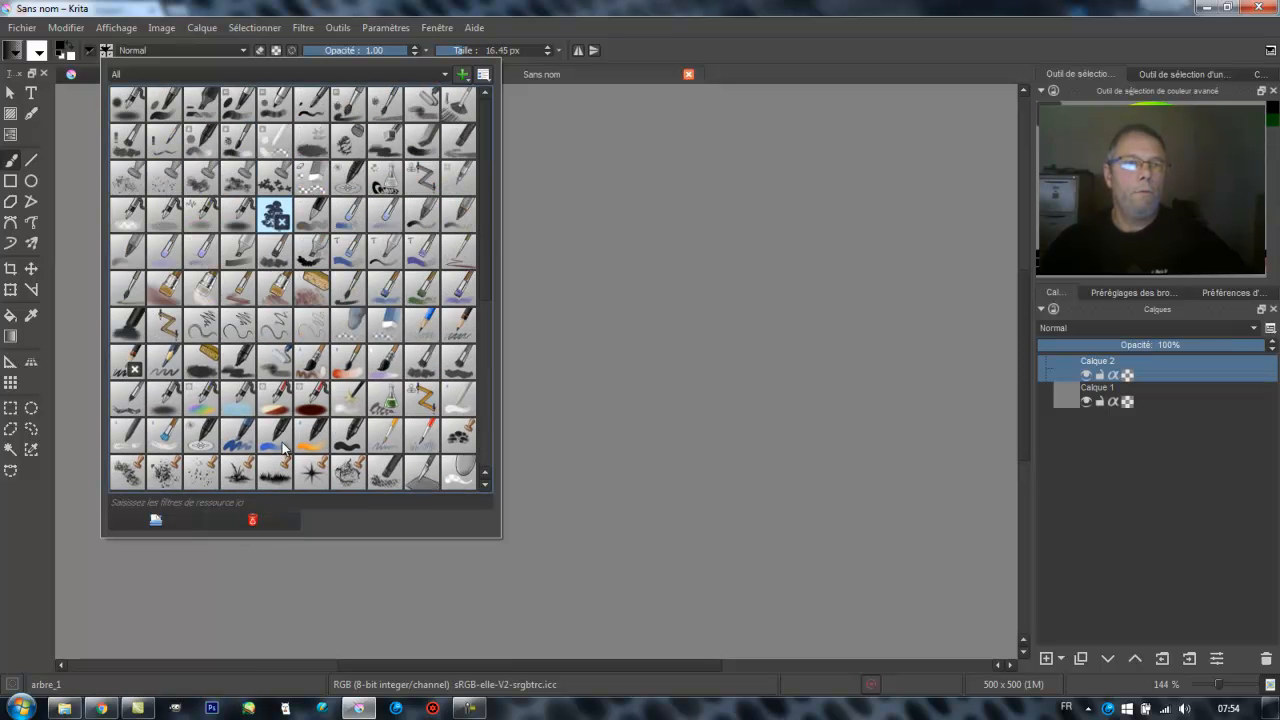
click(253, 521)
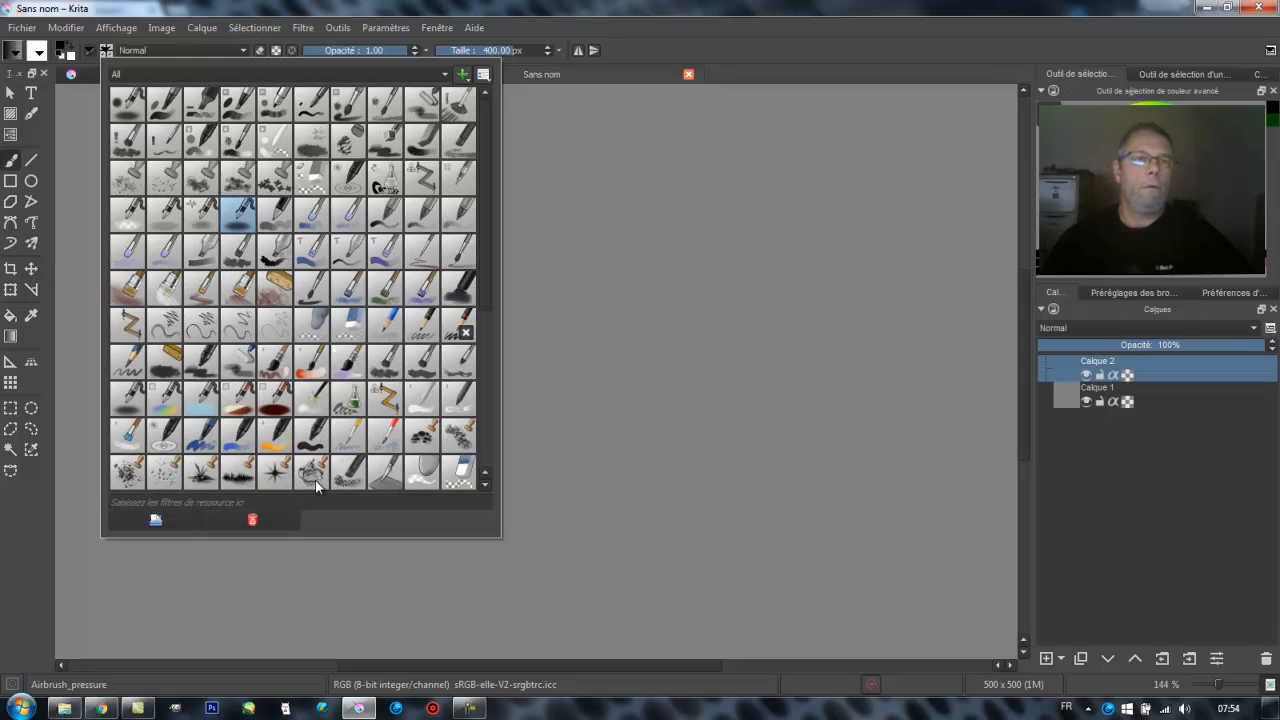
Choose the tuto stamp from the predefined brush tips for the Airbrush_pressure preset.
click(89, 52)
click(89, 52)
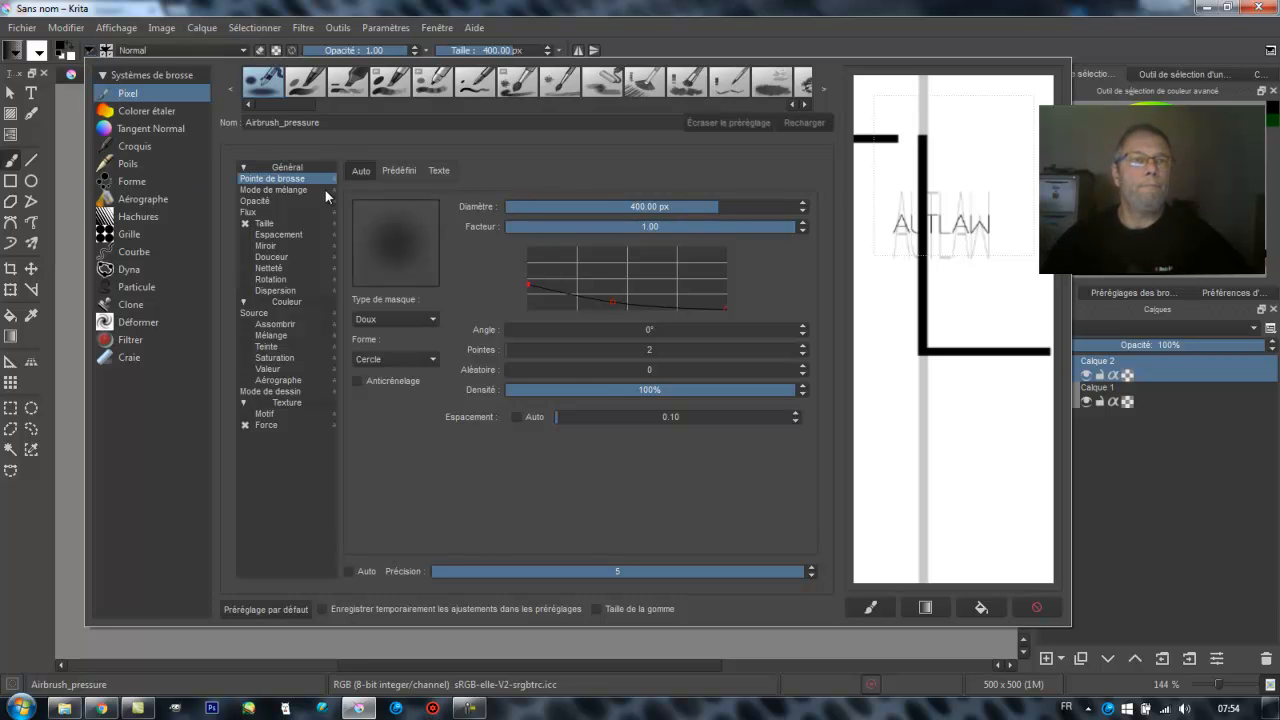
click(396, 171)
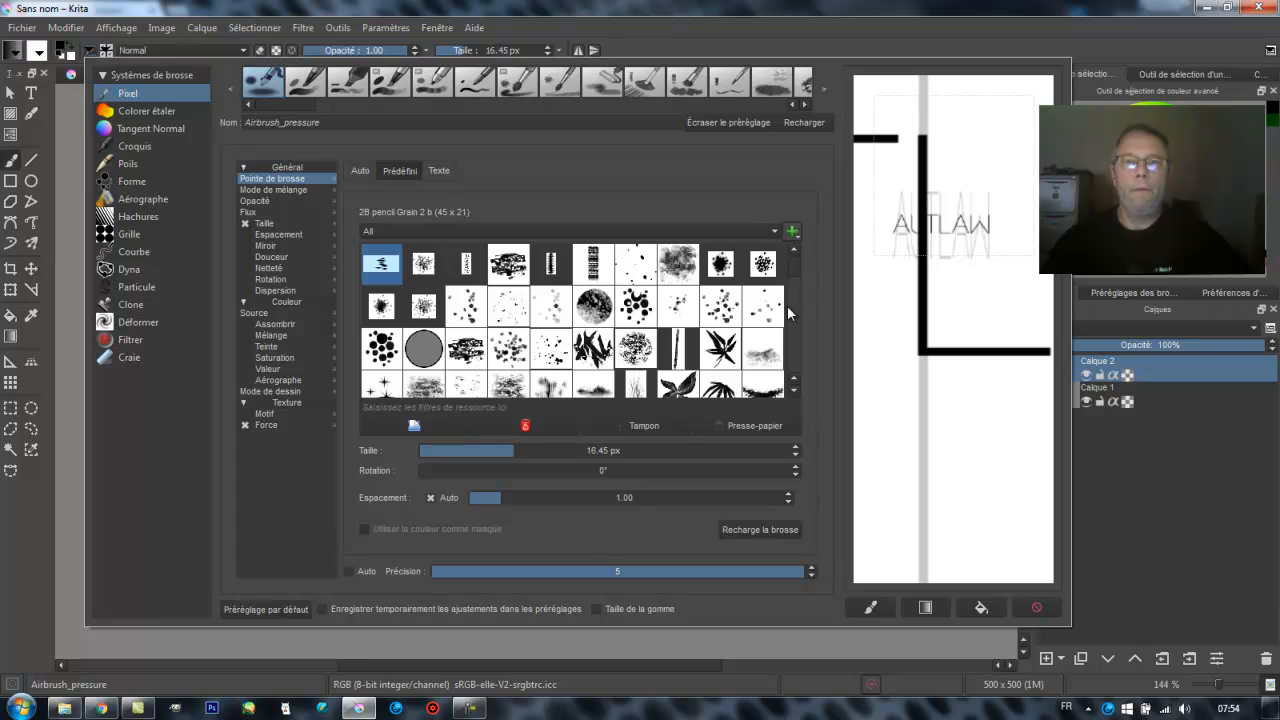
drag(790, 276, 797, 378)
click(471, 381)
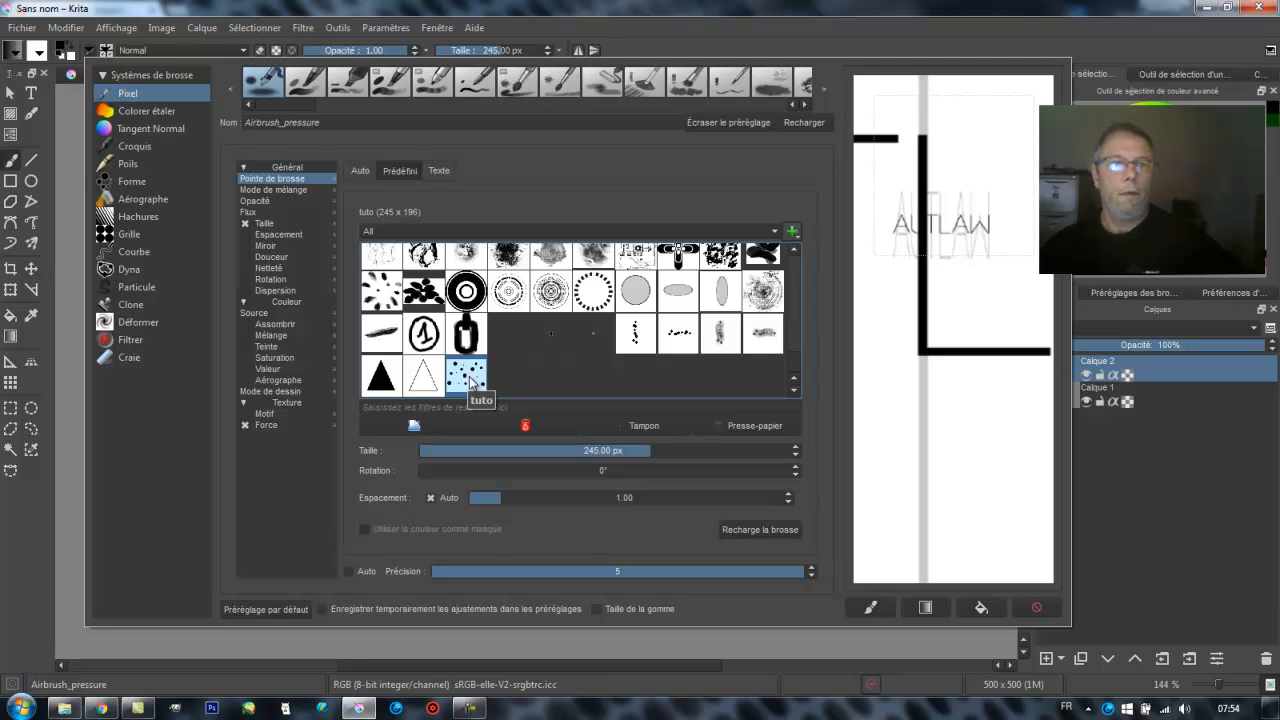
Show the docked brush presets and look through the list to its end.
click(1129, 292)
scroll(1168, 487, down, 5)
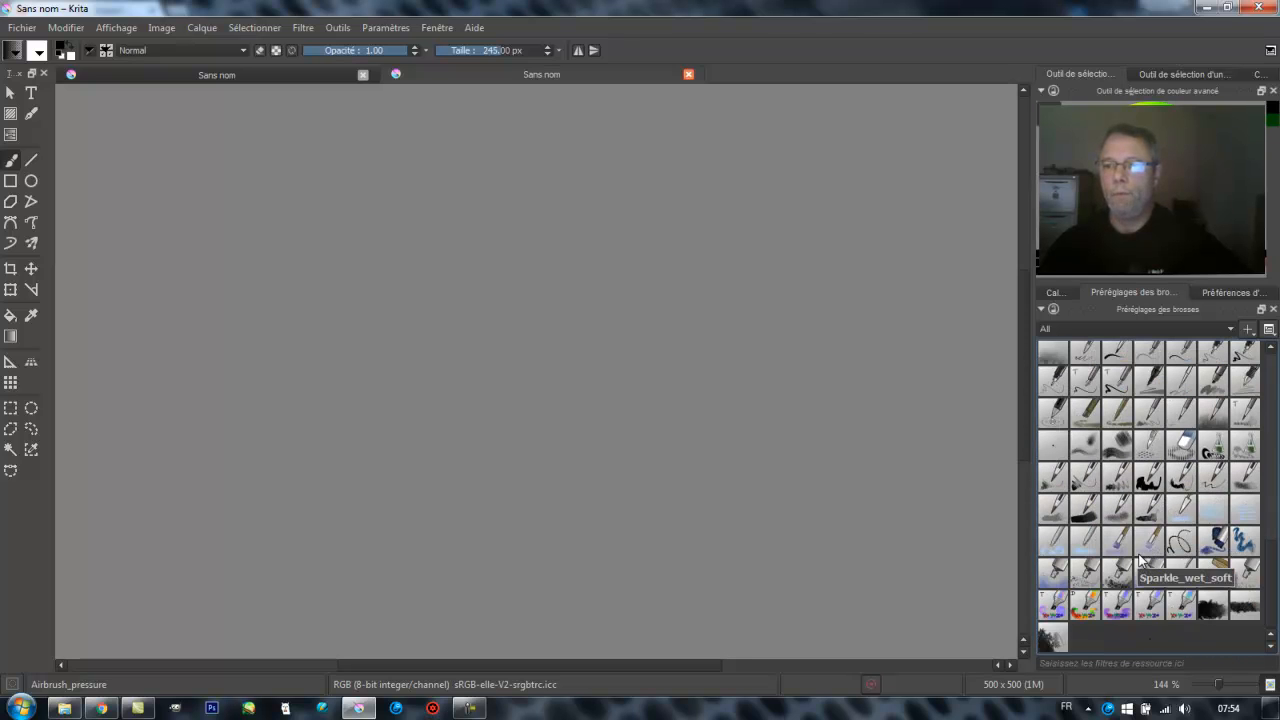
scroll(1139, 554, up, 5)
scroll(1135, 551, down, 5)
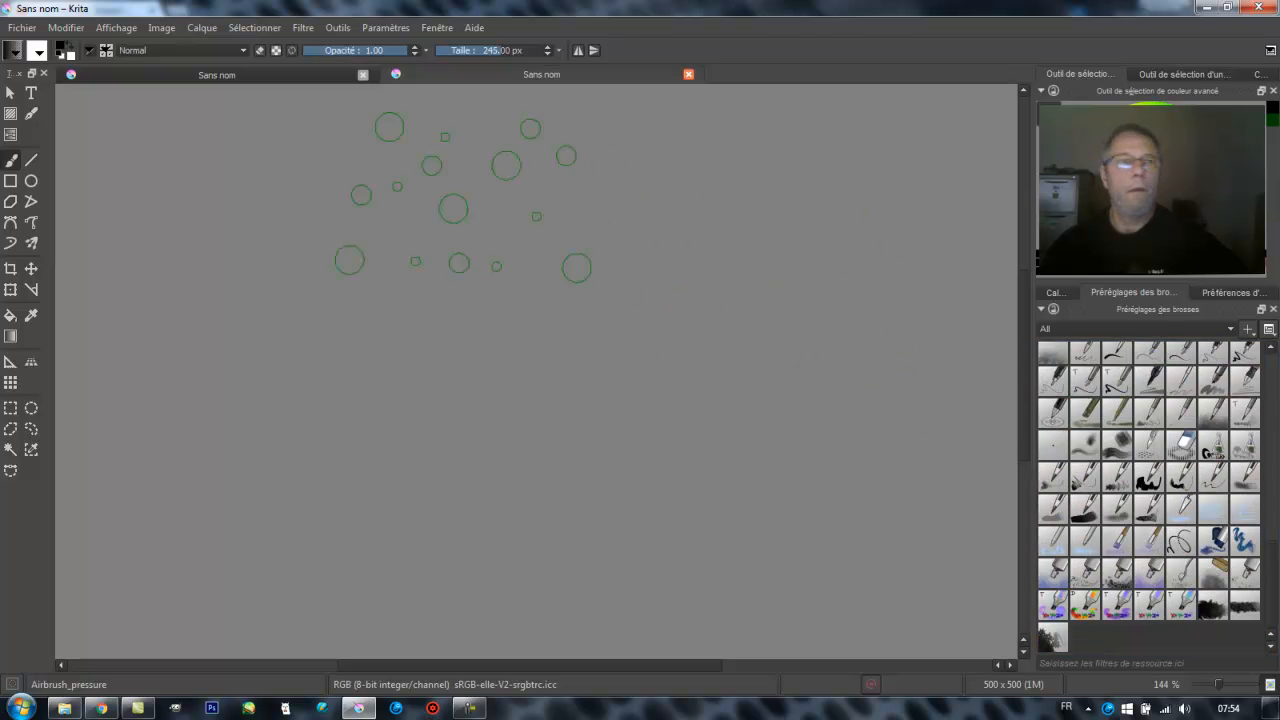
Clear the brush editor's scratchpad, and hide and redisplay it.
click(91, 51)
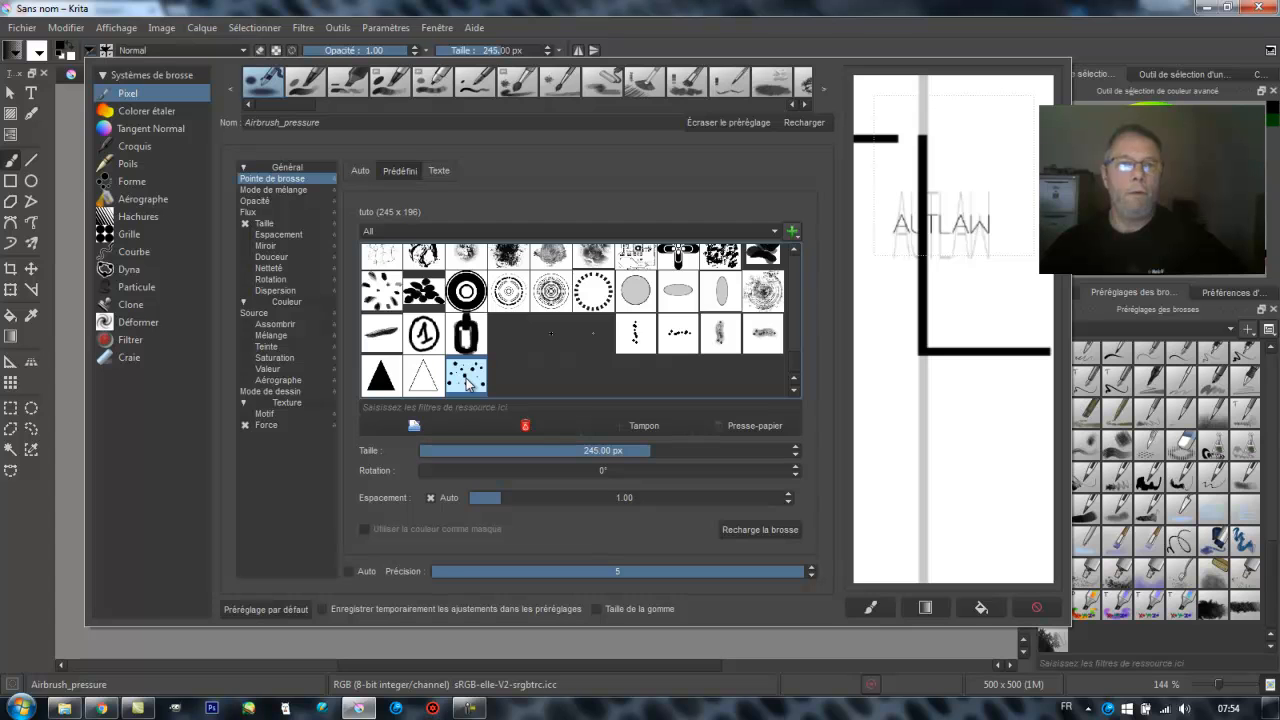
click(1036, 607)
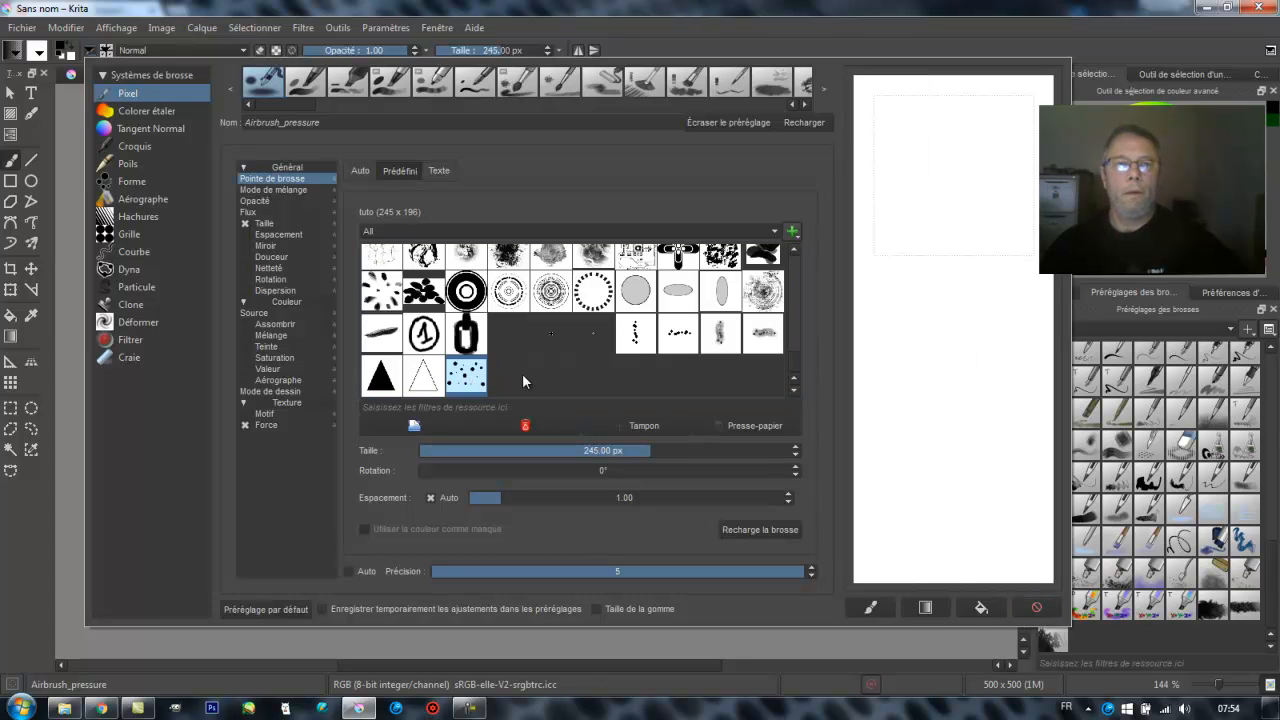
right_click(617, 140)
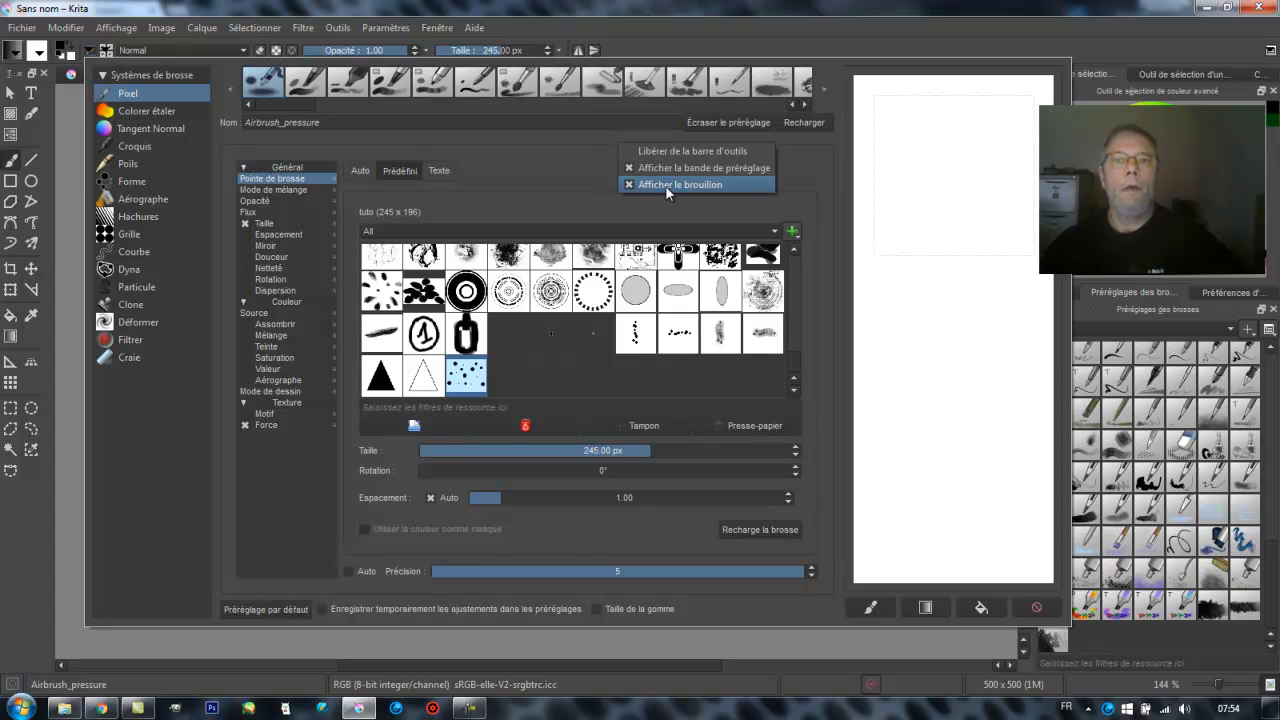
click(695, 184)
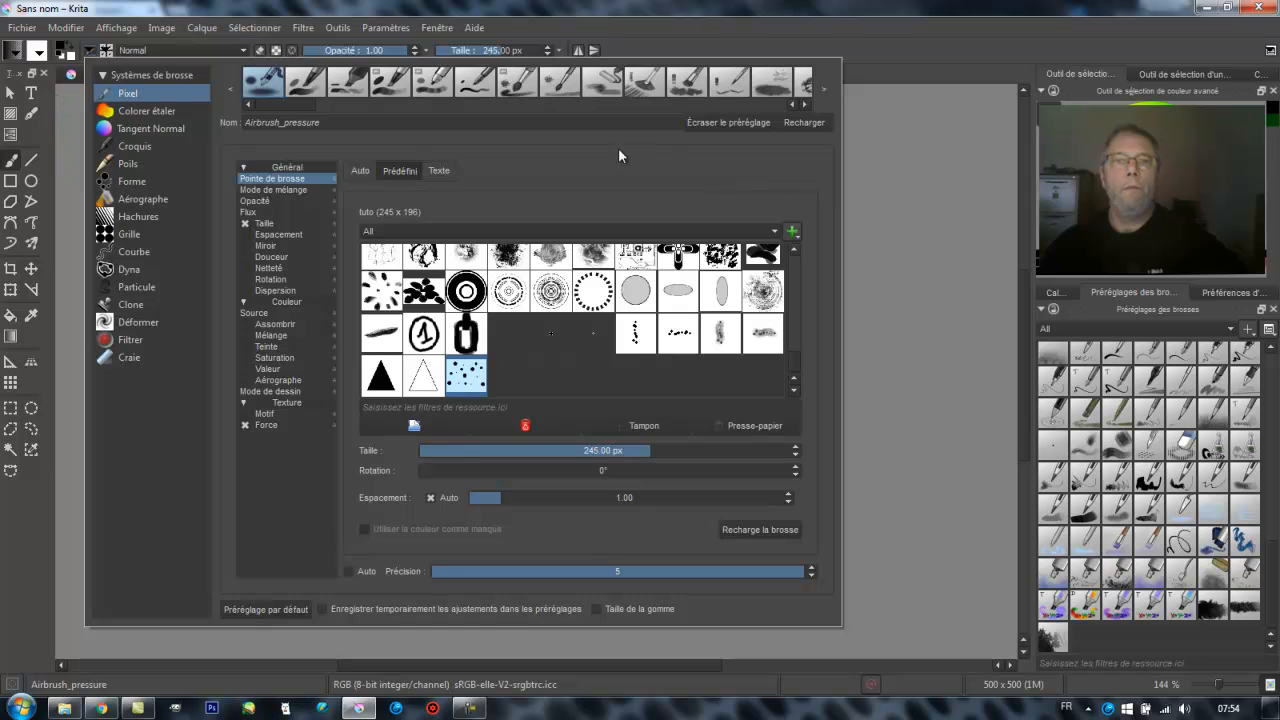
right_click(617, 156)
click(655, 198)
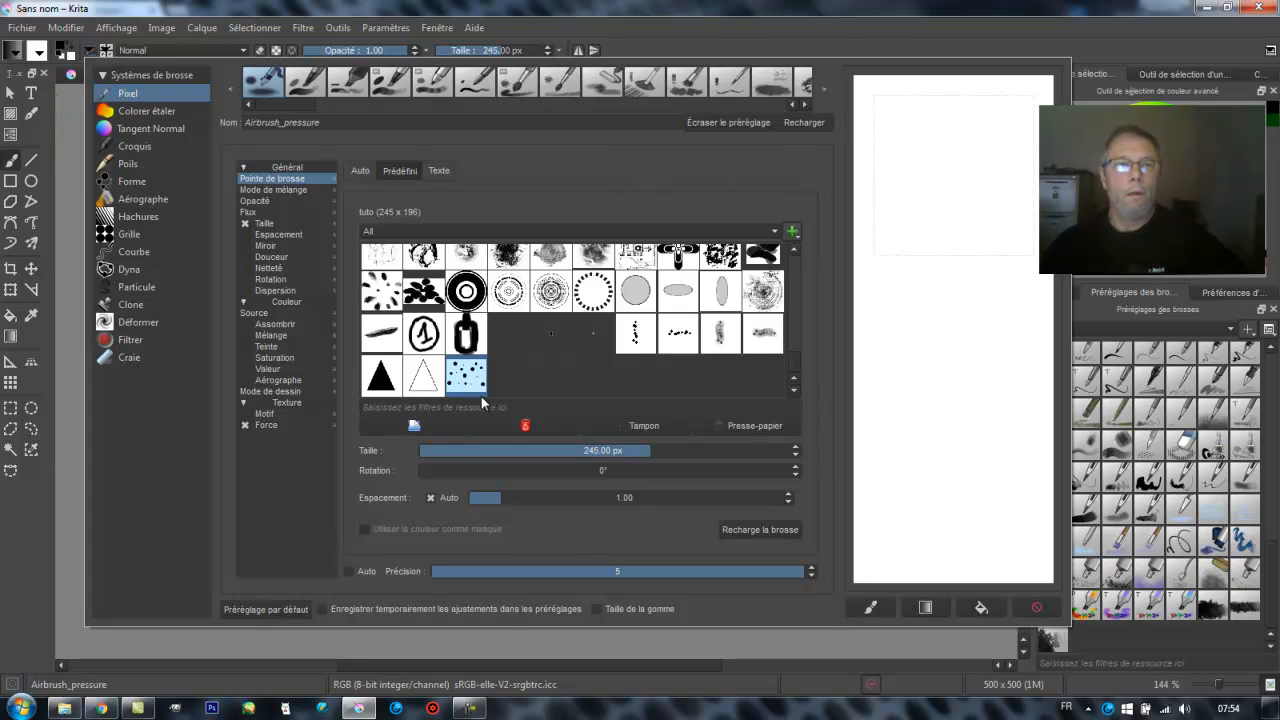
Test the tuto tip in the scratchpad, clear it, and repeat the test stroke with the size set to 125 px.
mouse_move(966, 163)
mouse_down()
mouse_move(931, 212)
mouse_move(979, 343)
mouse_move(978, 397)
mouse_move(943, 466)
mouse_up()
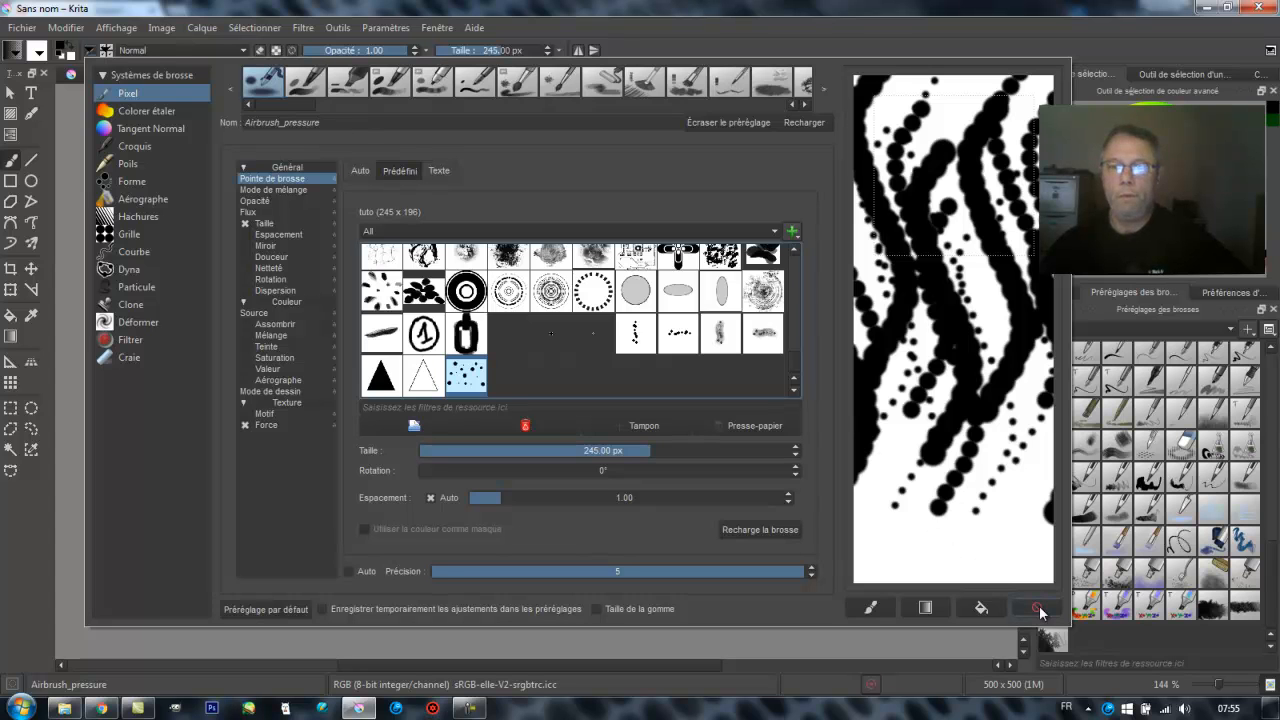
click(1038, 609)
click(605, 456)
click(966, 165)
mouse_move(966, 167)
mouse_down()
mouse_move(946, 214)
mouse_move(978, 311)
mouse_move(947, 398)
mouse_up()
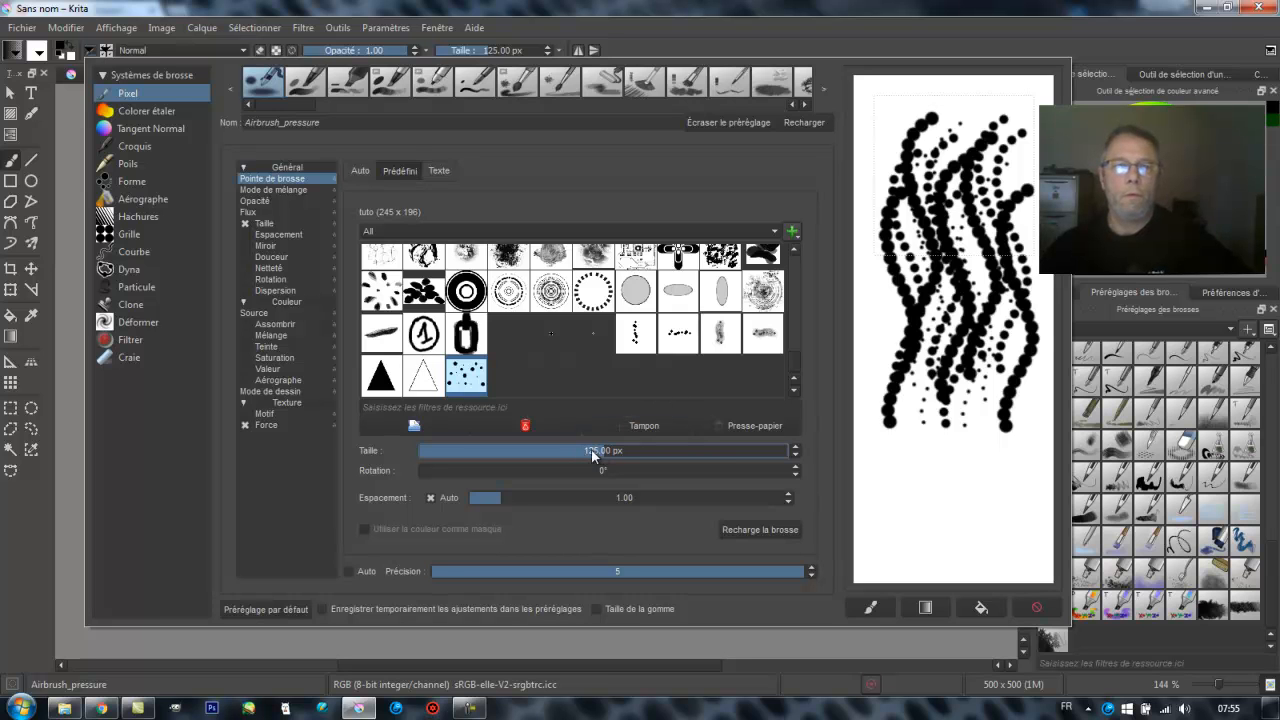
Reduce the brush size to 82.02 px and paint a test stroke on the cleared scratchpad.
drag(579, 448, 578, 449)
click(1036, 607)
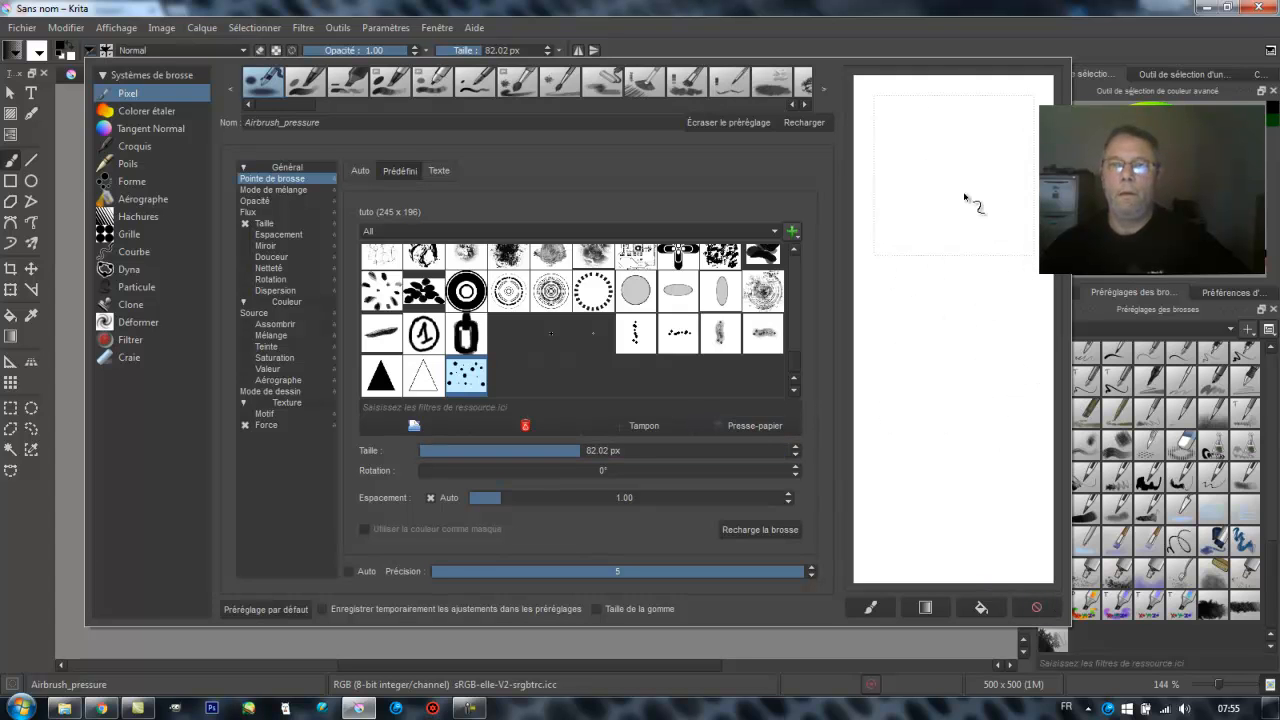
mouse_move(988, 119)
mouse_down()
mouse_move(925, 198)
mouse_move(964, 215)
mouse_up()
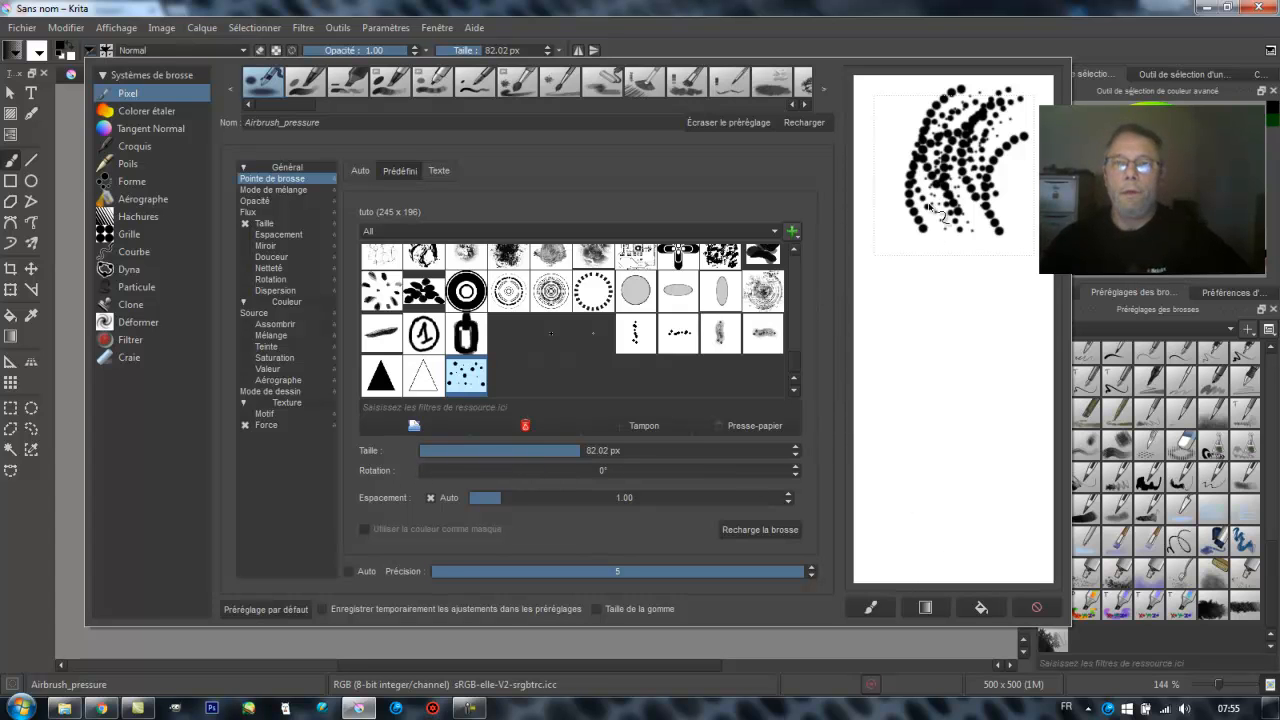
Clear the scratchpad, raise the tip spacing to 5.40 and paint a long test stroke.
click(1036, 608)
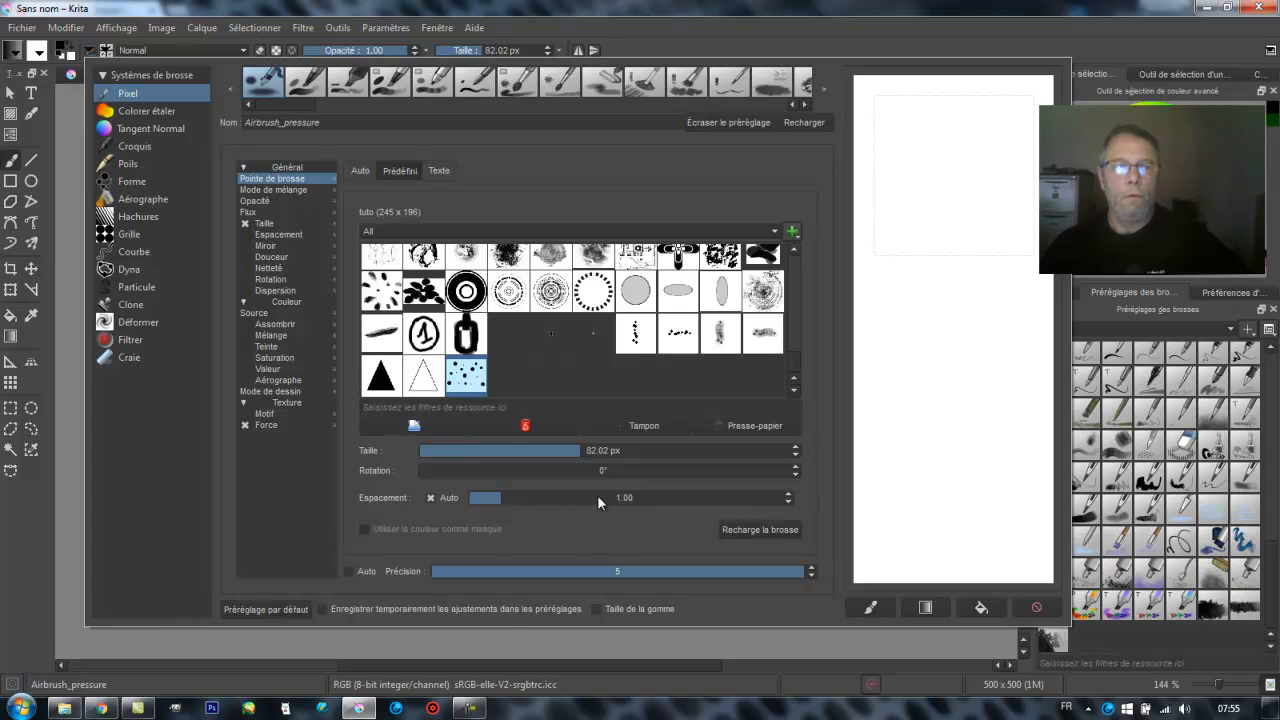
click(637, 498)
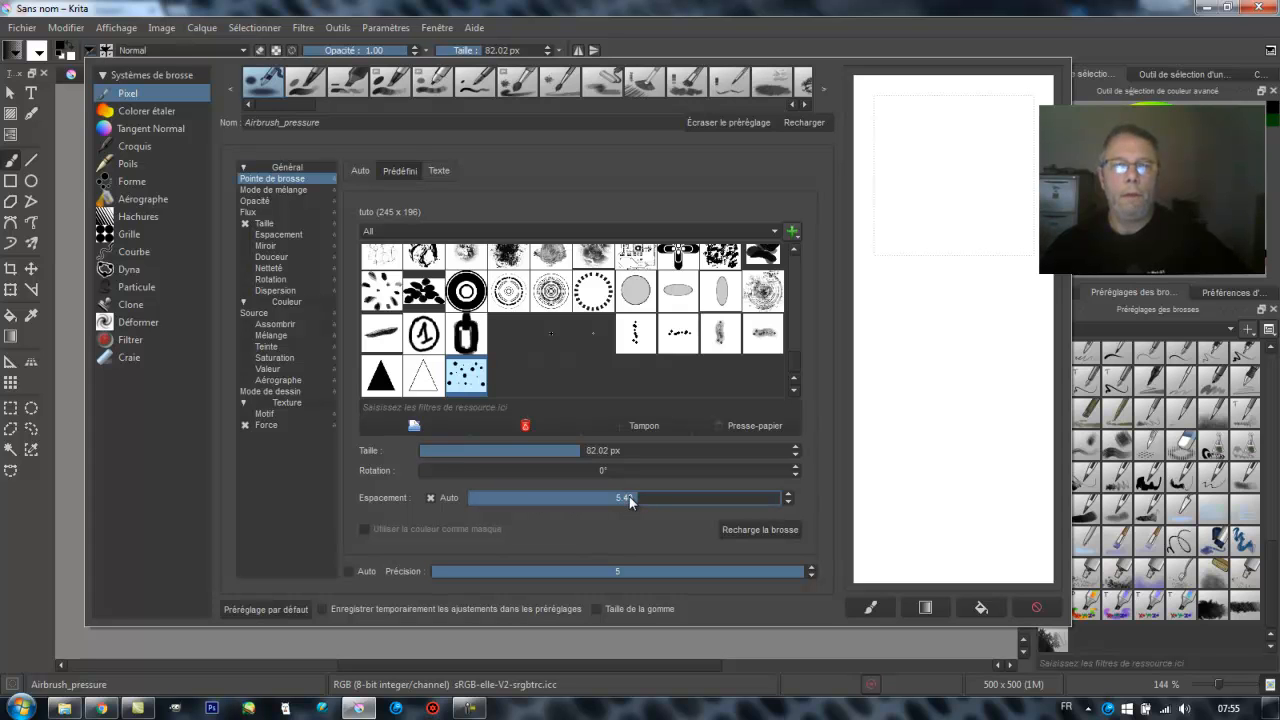
mouse_move(986, 134)
mouse_down()
mouse_move(951, 148)
mouse_move(936, 189)
mouse_move(974, 311)
mouse_move(933, 431)
mouse_move(962, 485)
mouse_up()
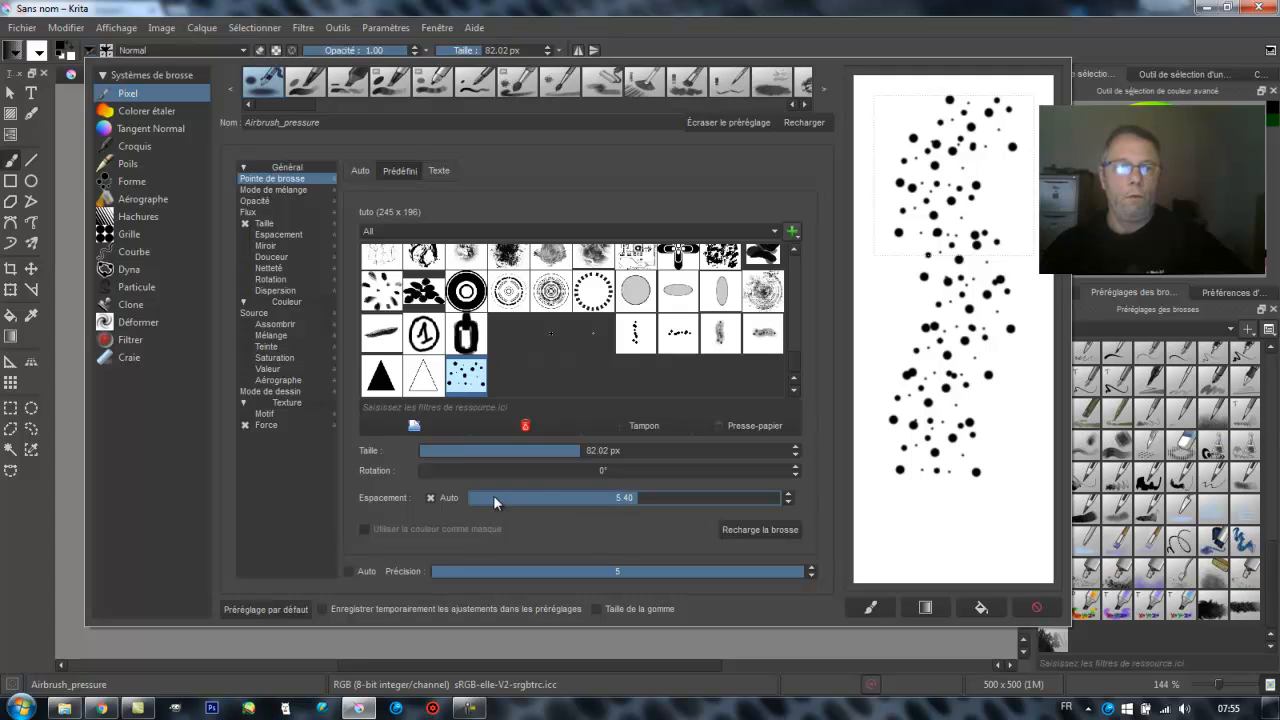
Set the tip spacing to 0.00 and paint two test strokes, clearing the scratchpad before each.
drag(493, 497, 461, 497)
click(1036, 607)
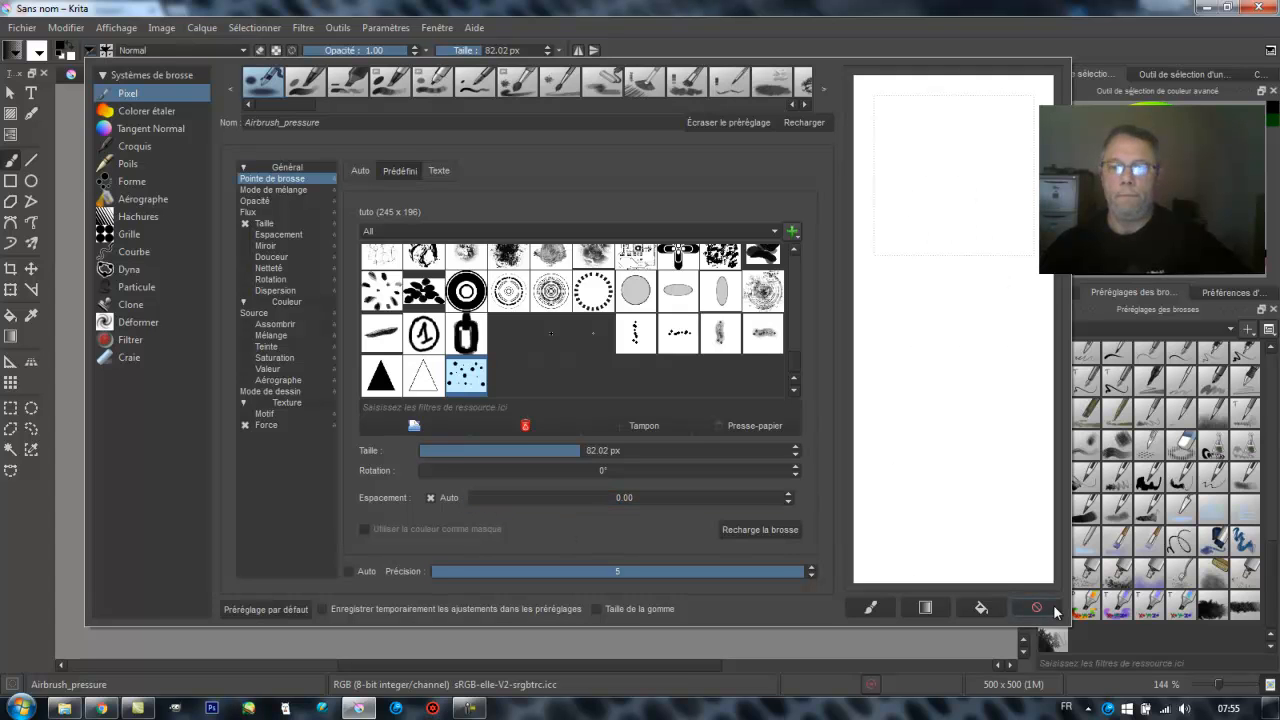
mouse_move(971, 113)
mouse_down()
mouse_move(951, 152)
mouse_move(960, 212)
mouse_move(939, 243)
mouse_move(958, 362)
mouse_up()
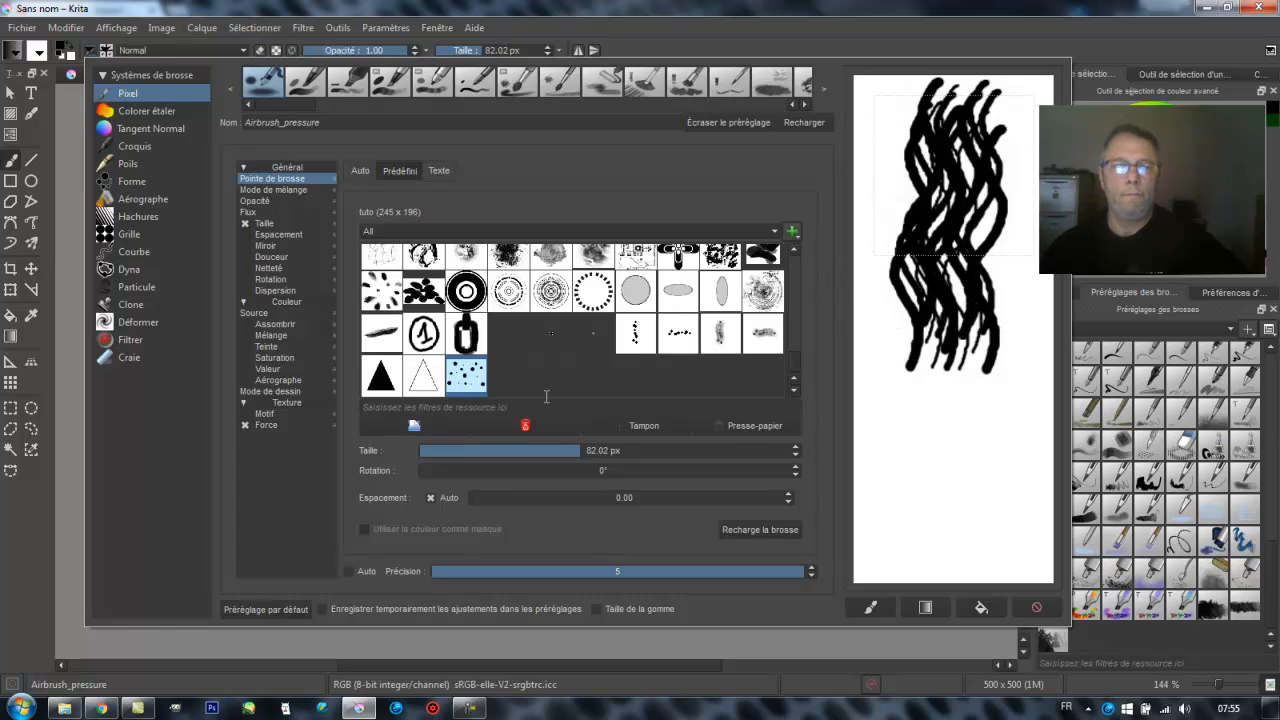
click(1036, 607)
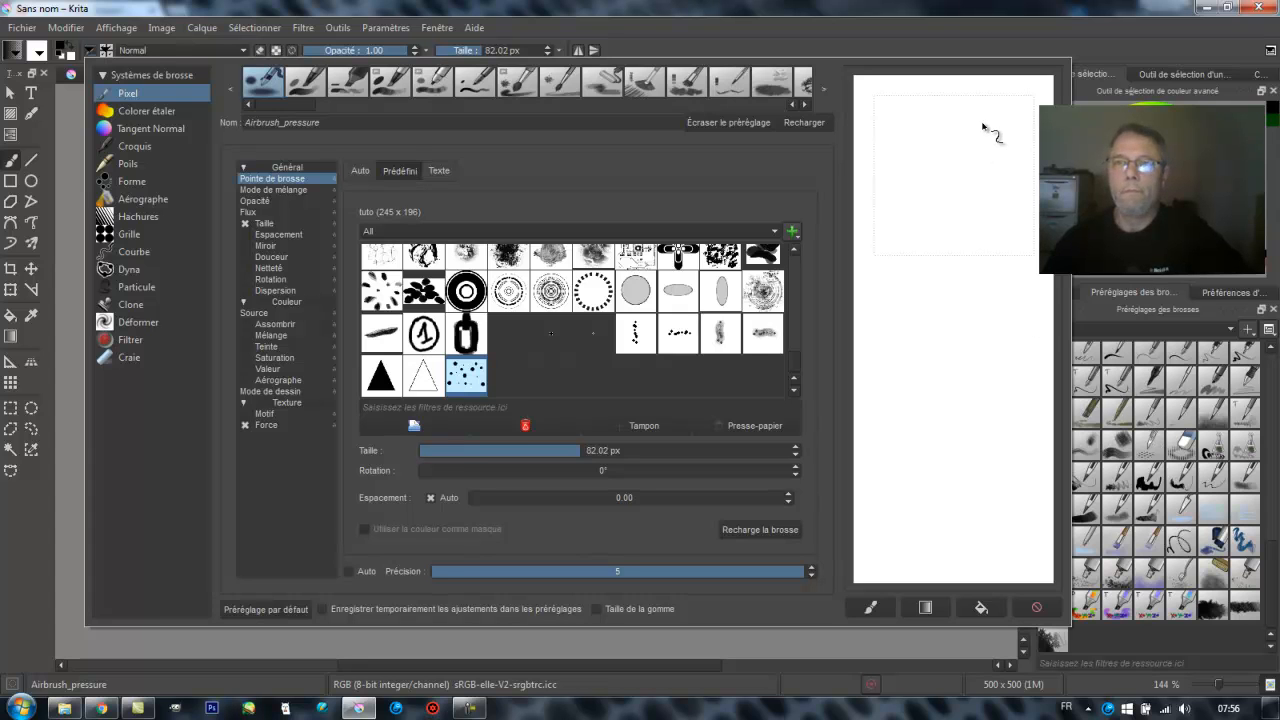
mouse_move(982, 125)
mouse_down()
mouse_move(950, 150)
mouse_move(990, 235)
mouse_move(975, 240)
mouse_up()
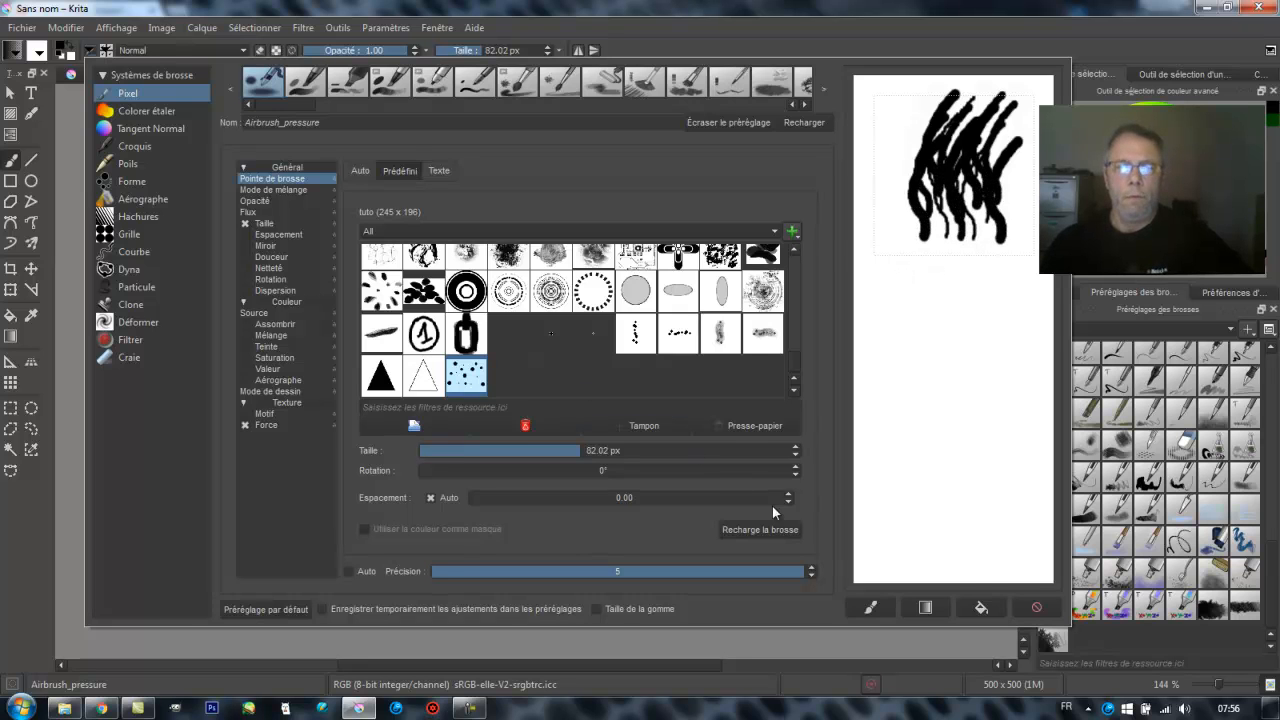
Clear the scratchpad, reduce the brush size to 13.11 px and paint a short diagonal test stroke.
click(1036, 607)
click(507, 450)
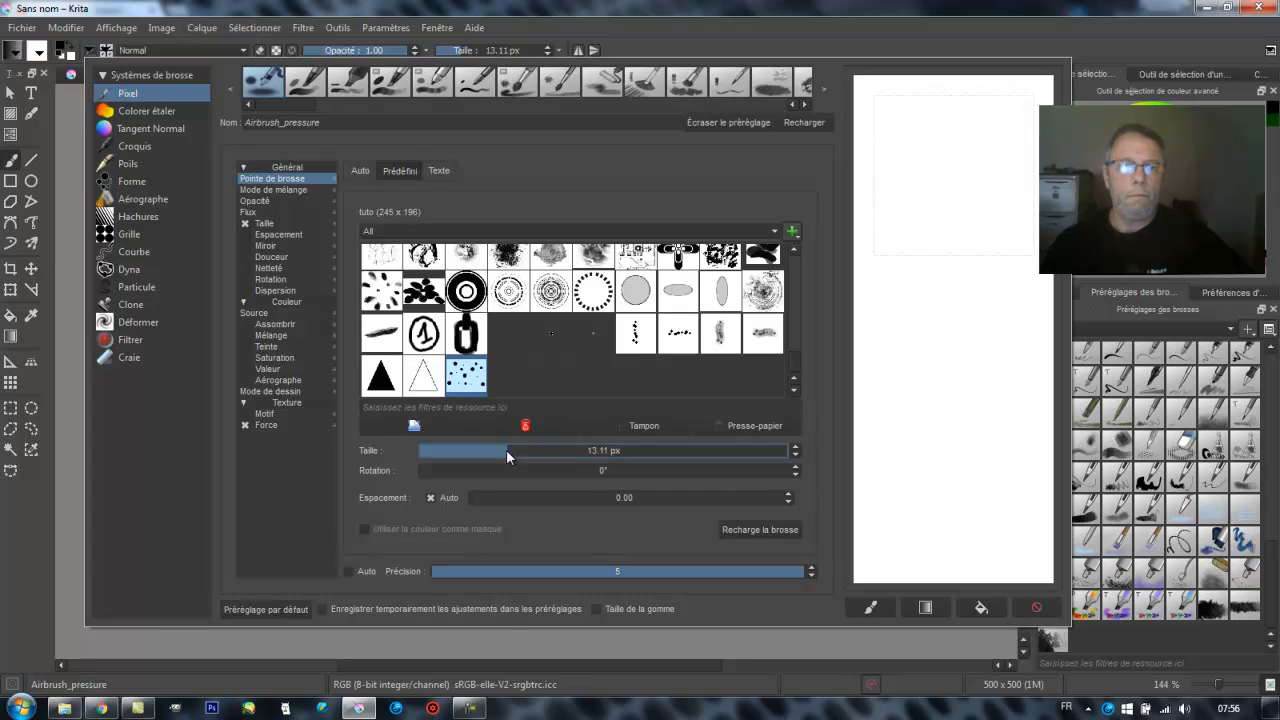
mouse_move(983, 131)
mouse_down()
mouse_move(968, 127)
mouse_move(914, 232)
mouse_up()
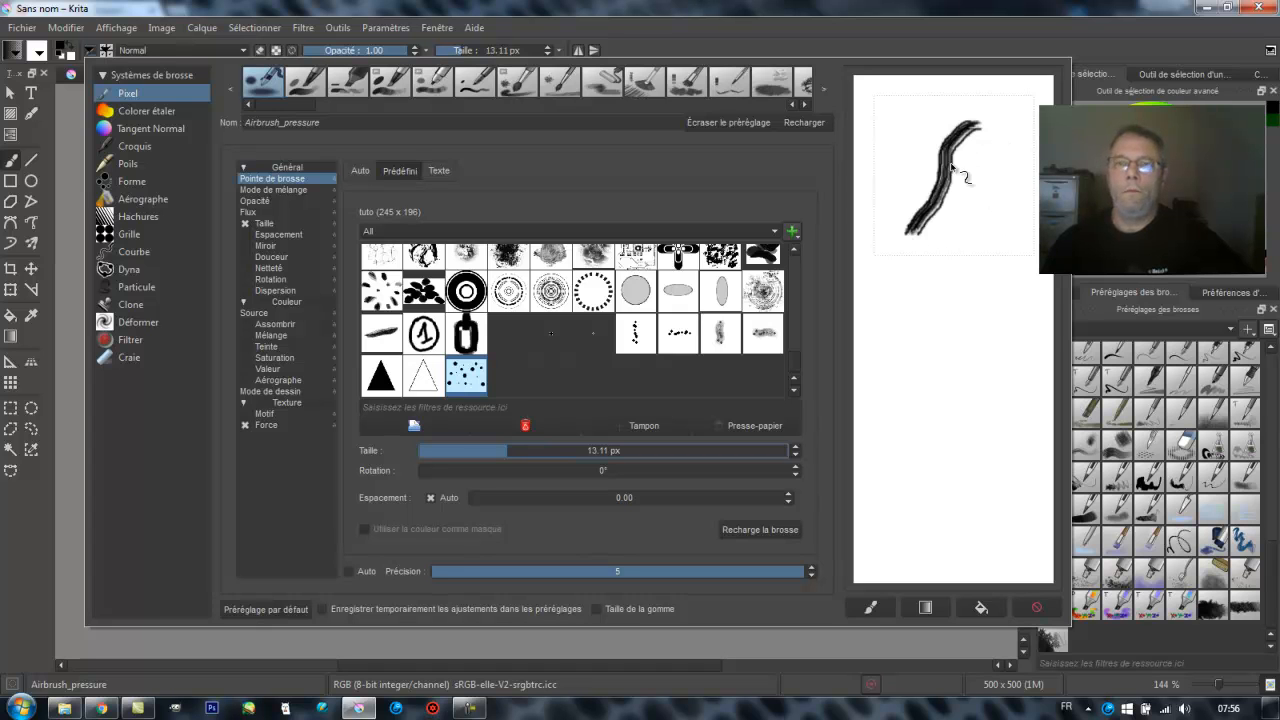
Clear the scratchpad, set the brush size to 15.01 px and paint a curved test stroke.
click(1036, 607)
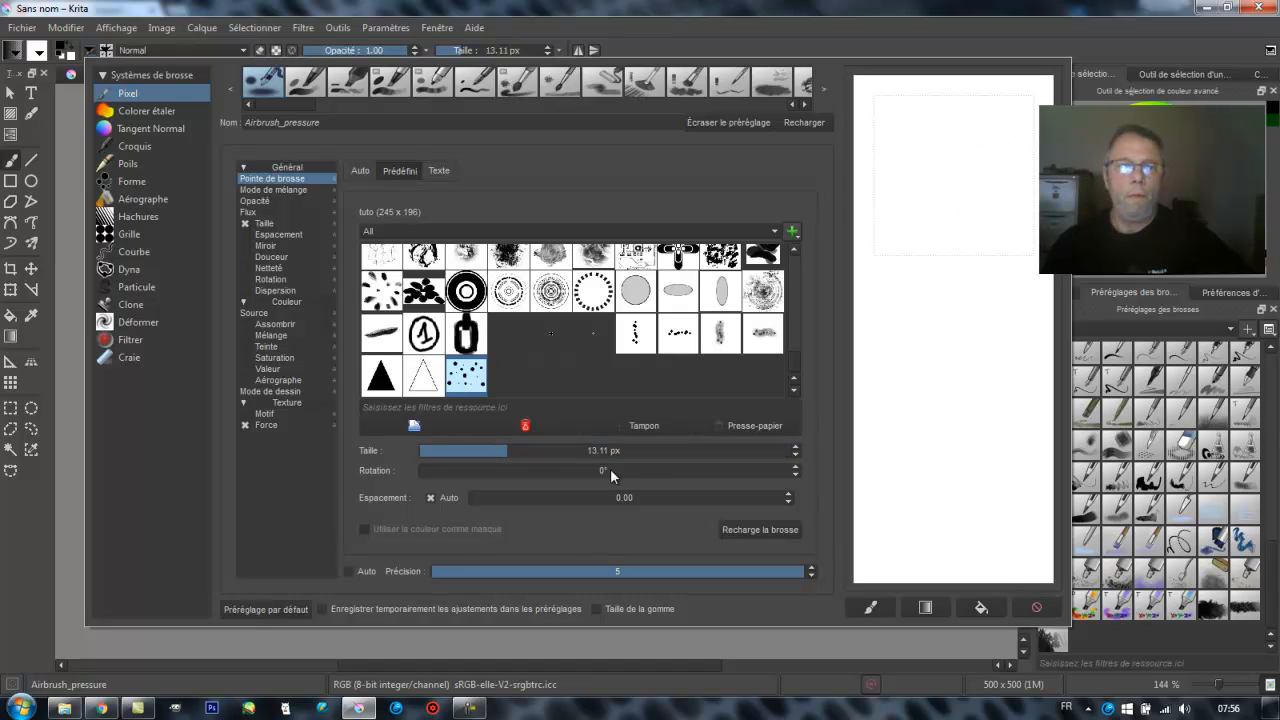
click(510, 450)
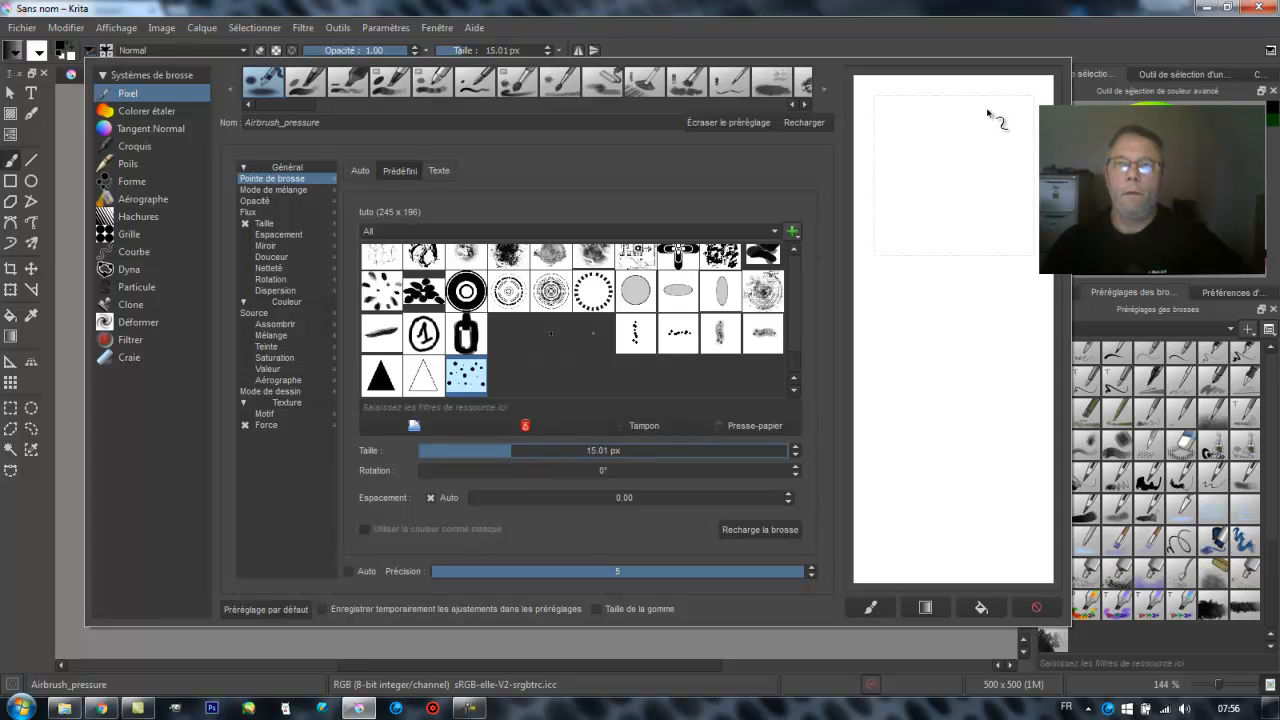
mouse_move(997, 98)
mouse_down()
mouse_move(978, 183)
mouse_move(915, 245)
mouse_up()
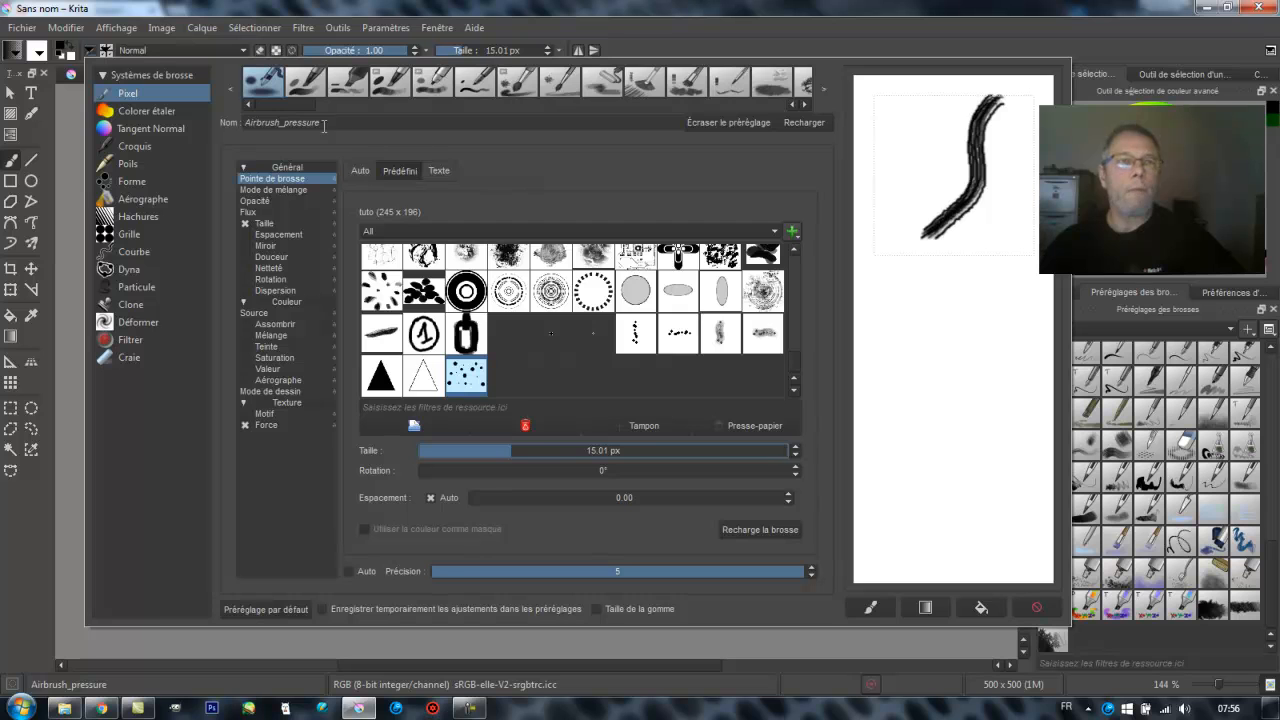
Rename the brush preset to tuto, save it as a new preset and close the brush editor.
drag(330, 122, 240, 130)
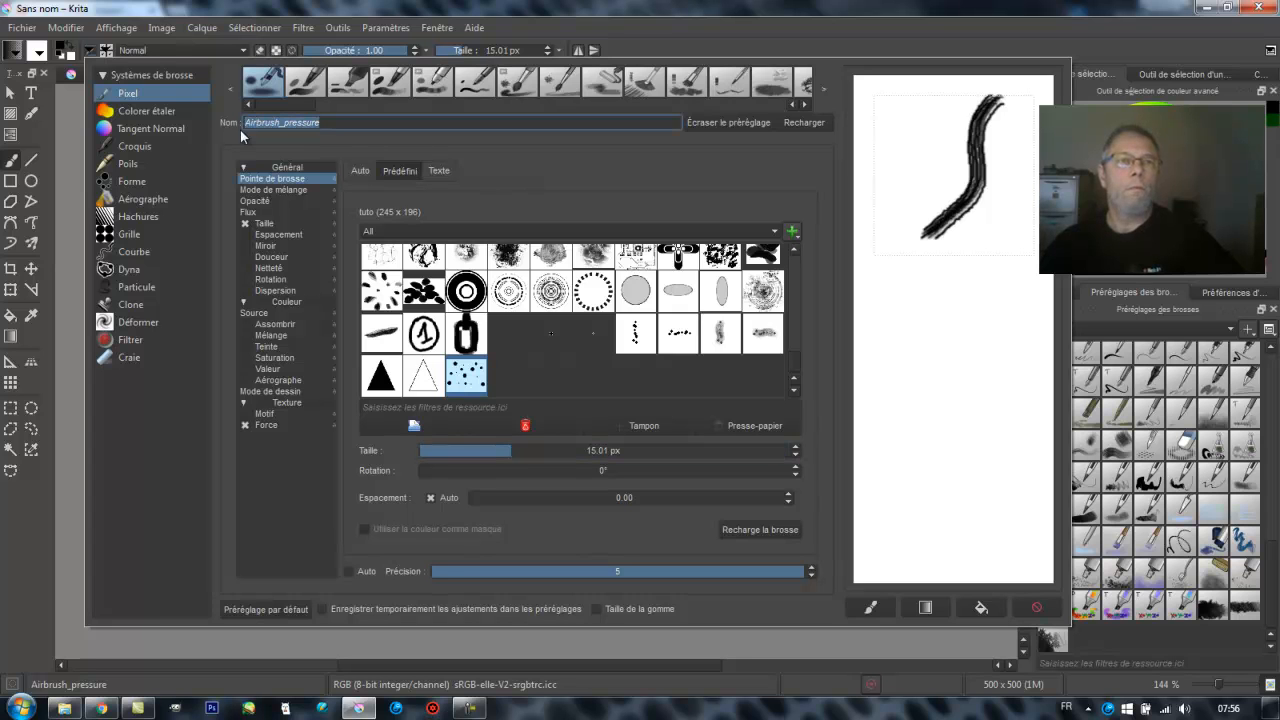
key(BackSpace)
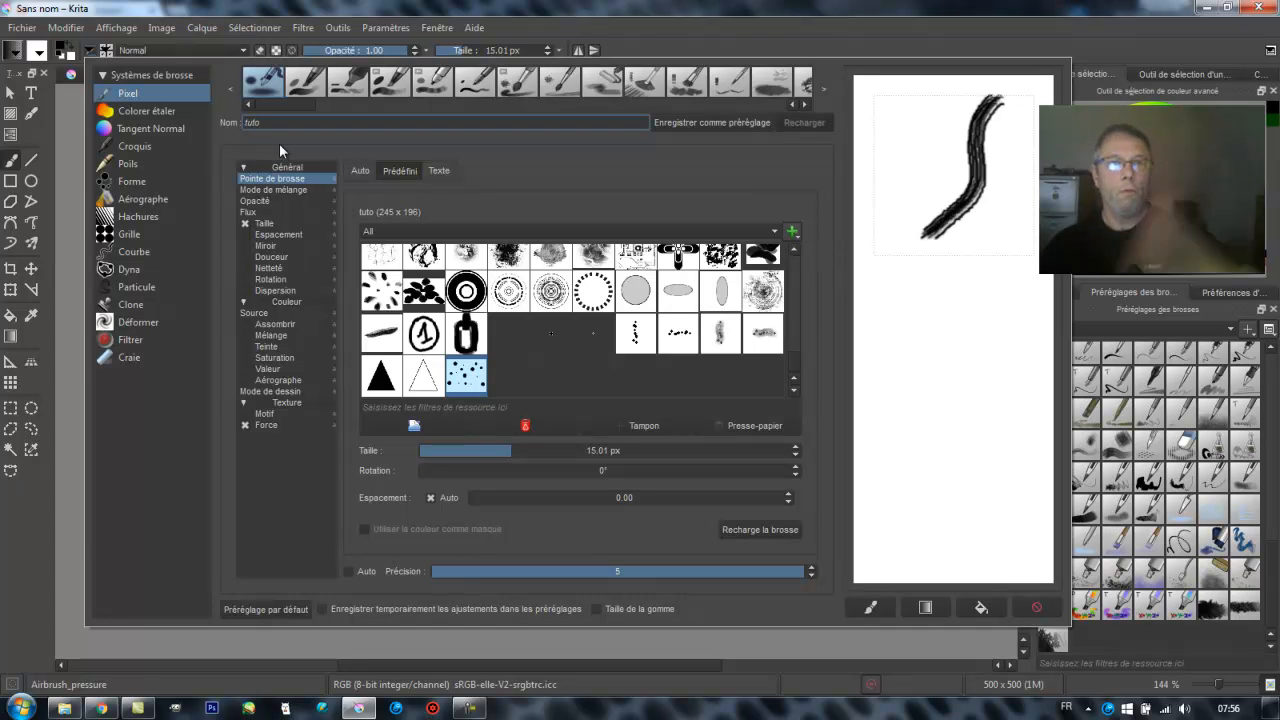
click(711, 124)
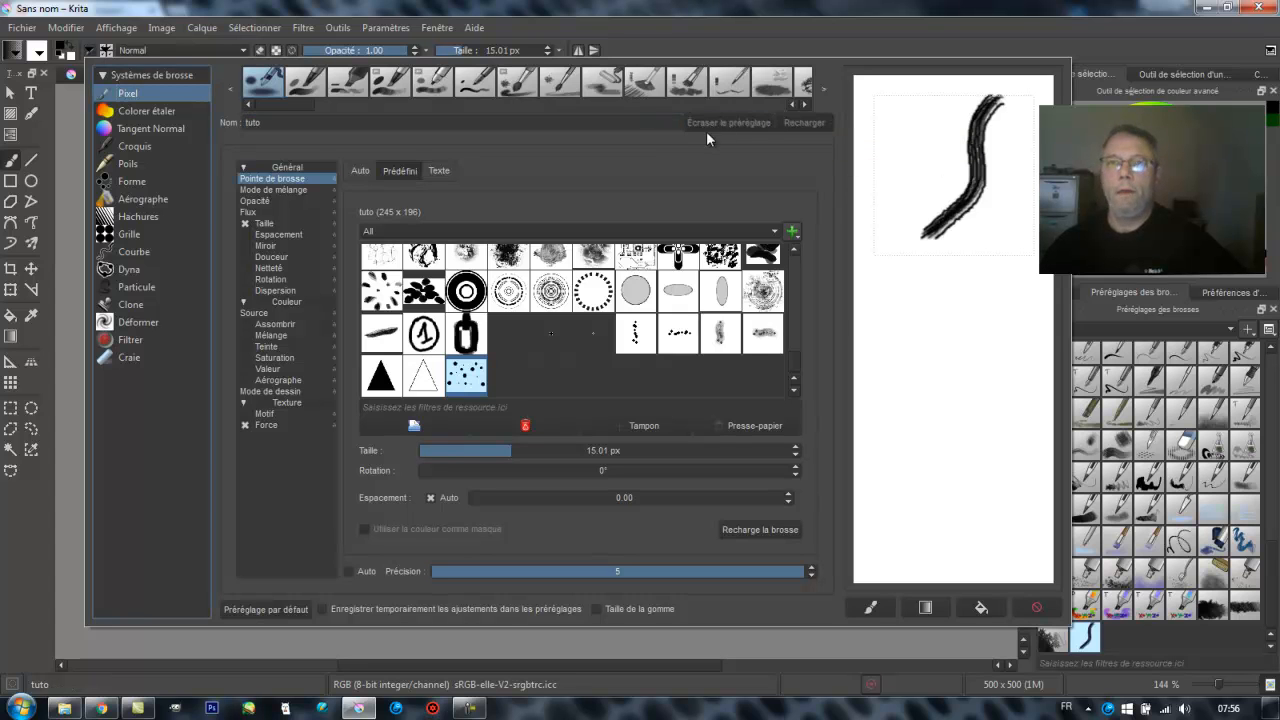
click(1013, 11)
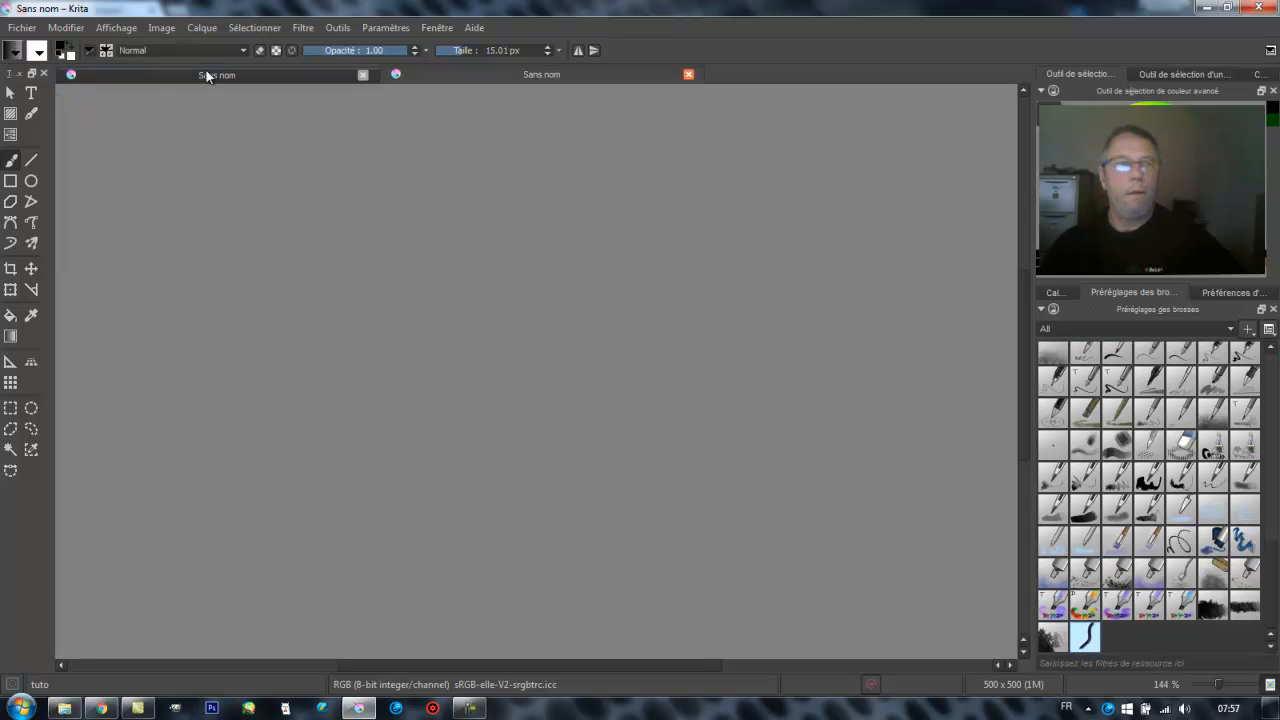
Locate the tuto preset in the brush preset list and paint a looping black stroke on the canvas with it.
click(108, 51)
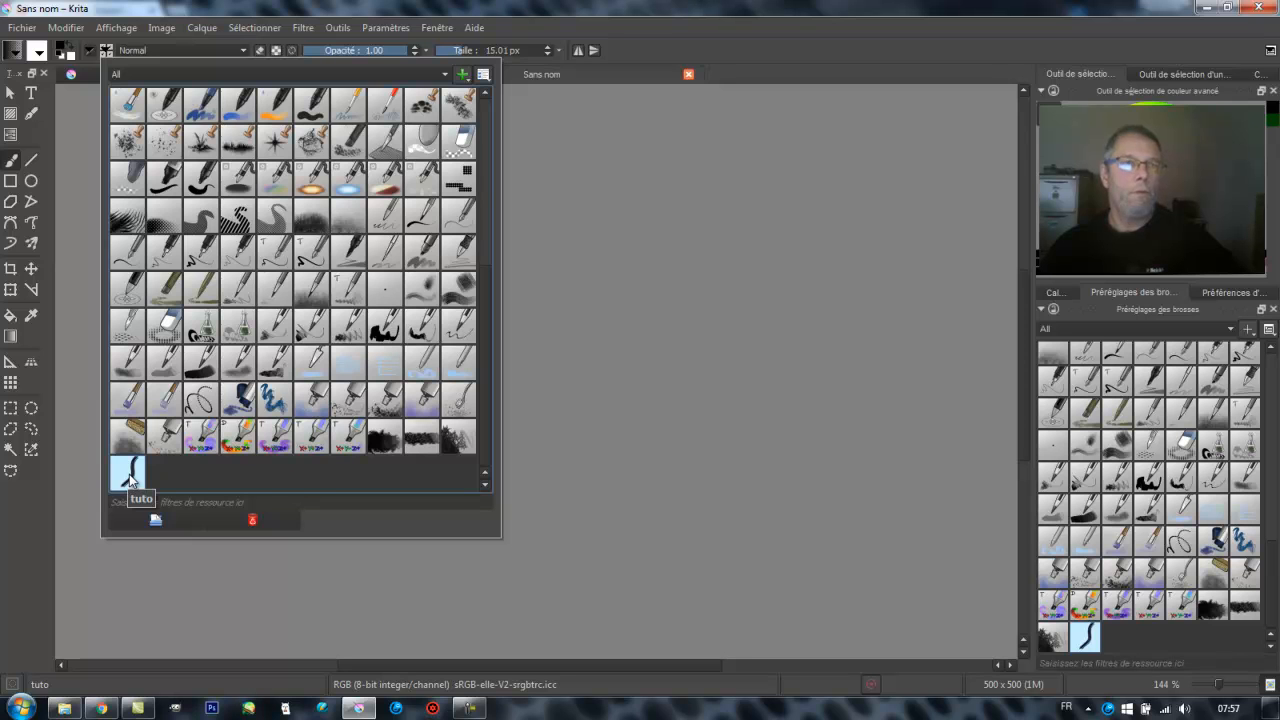
click(409, 8)
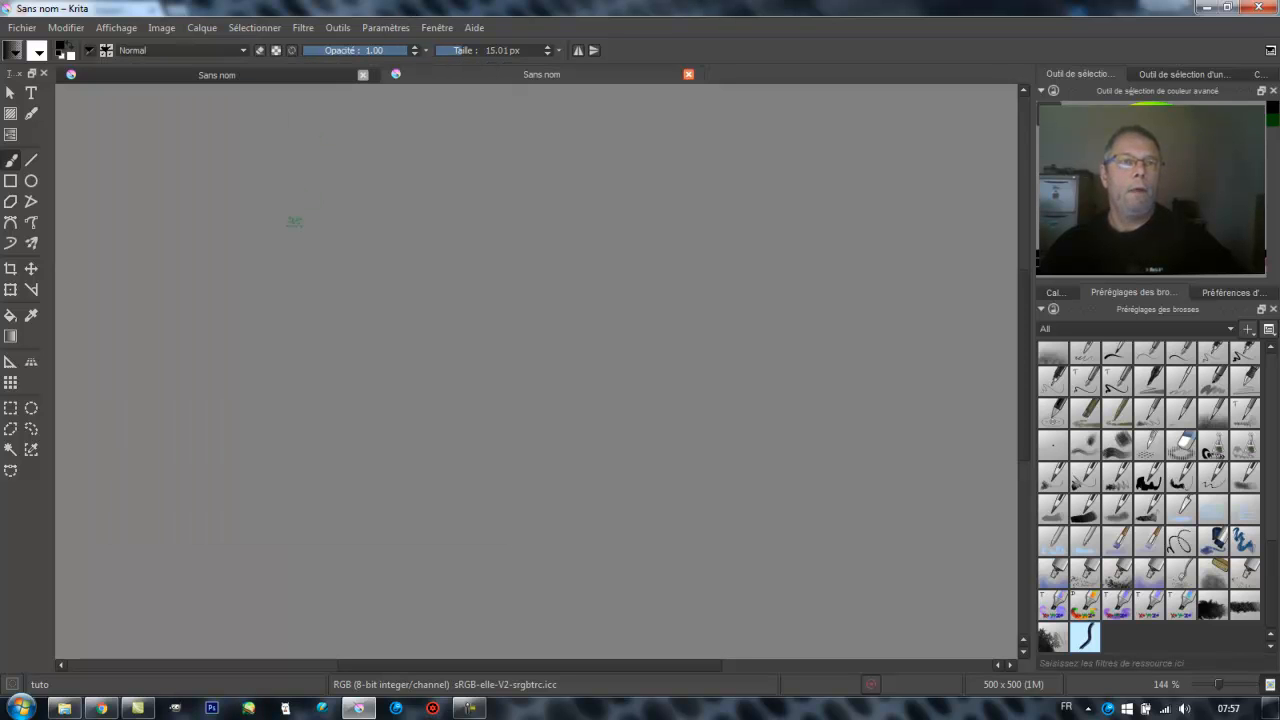
mouse_move(281, 204)
mouse_down()
mouse_move(318, 264)
mouse_move(449, 274)
mouse_move(499, 295)
mouse_move(521, 322)
mouse_move(527, 394)
mouse_move(510, 455)
mouse_move(337, 499)
mouse_move(301, 488)
mouse_move(273, 396)
mouse_move(301, 366)
mouse_move(440, 304)
mouse_move(703, 267)
mouse_up()
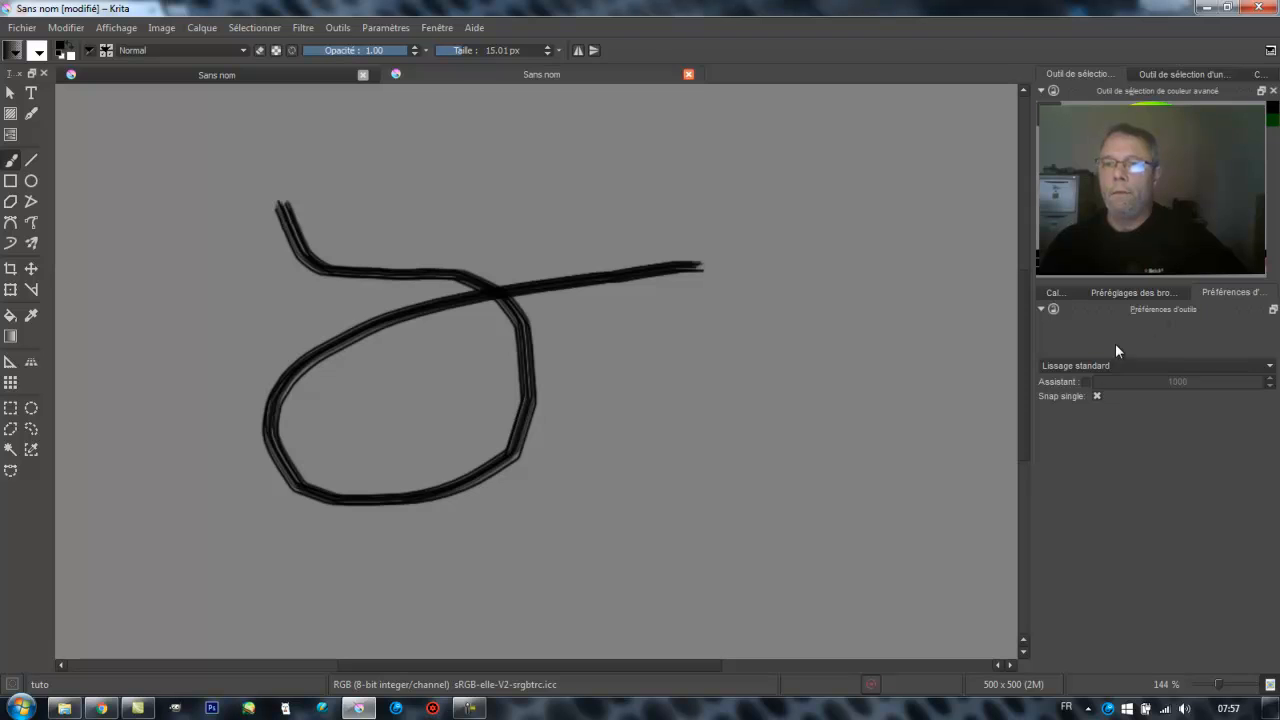
Enable the brush's Assistant option and paint one curved stroke with its value at 1000 and another at 0.
click(1086, 381)
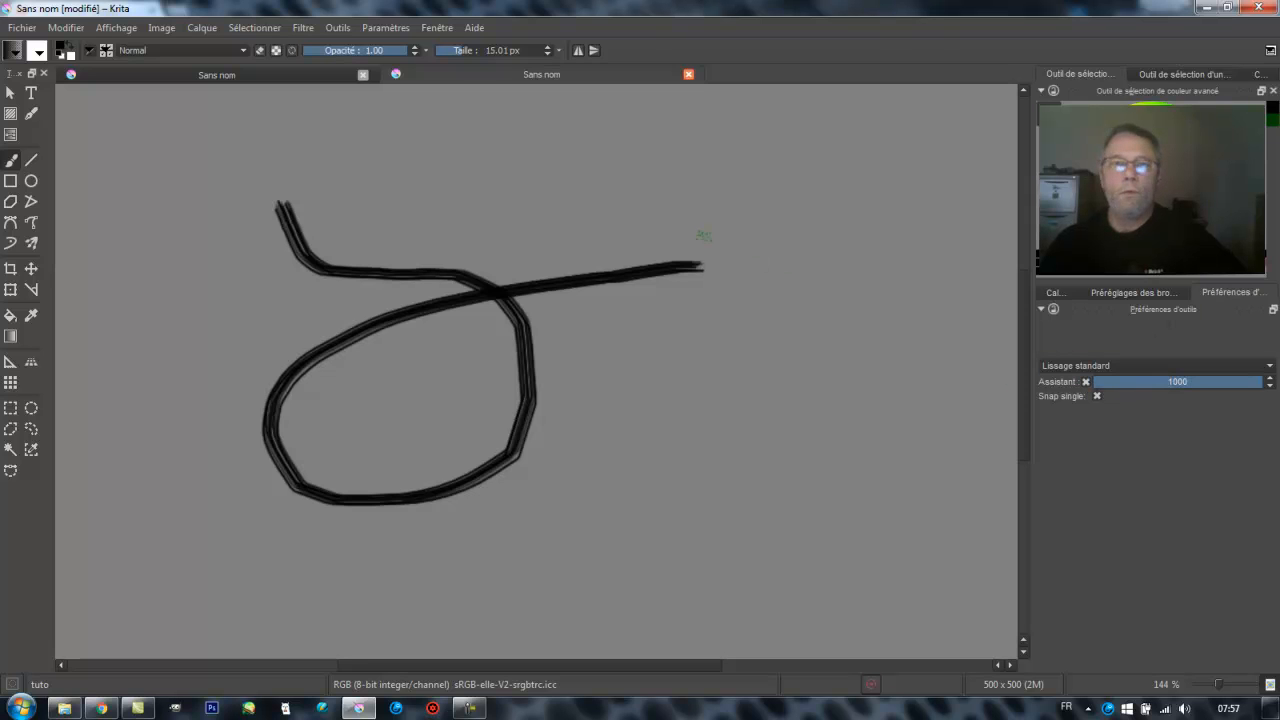
mouse_move(654, 156)
mouse_down()
mouse_move(600, 232)
mouse_move(620, 292)
mouse_move(687, 377)
mouse_move(680, 467)
mouse_move(638, 511)
mouse_move(540, 557)
mouse_up()
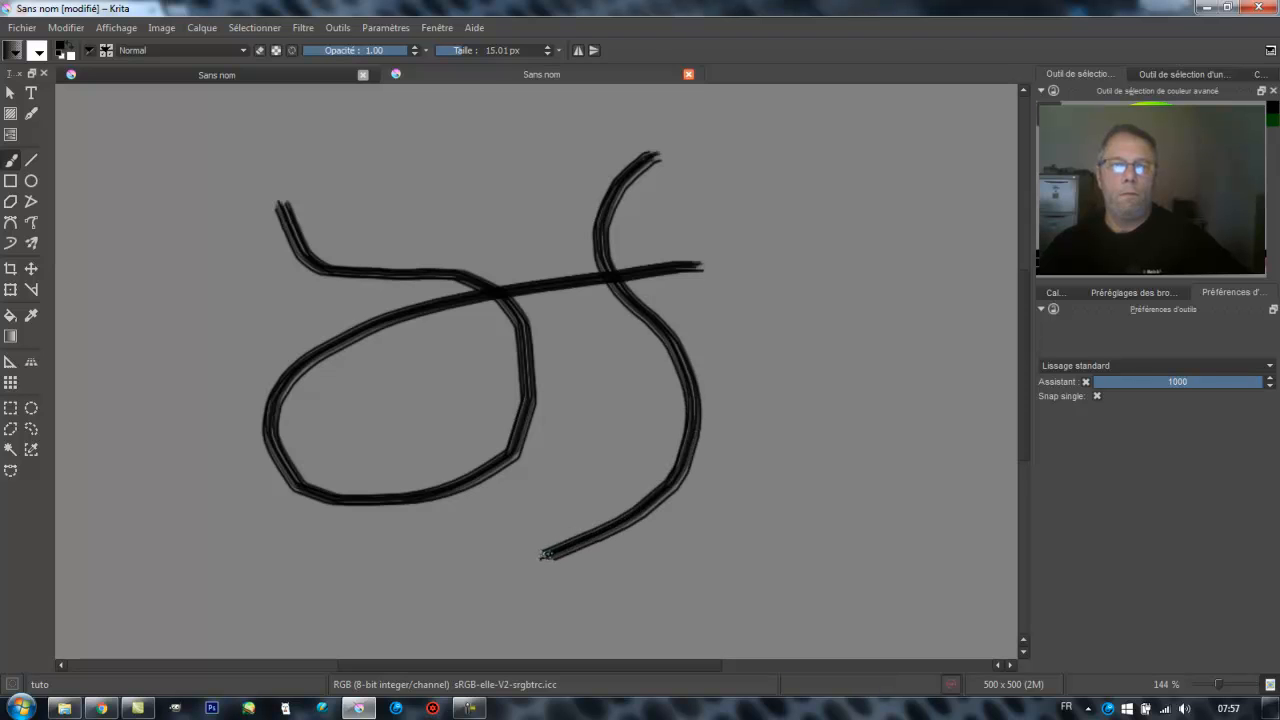
drag(1174, 381, 1062, 384)
mouse_move(780, 155)
mouse_down()
mouse_move(760, 202)
mouse_move(830, 343)
mouse_move(813, 440)
mouse_move(777, 500)
mouse_move(713, 522)
mouse_move(645, 513)
mouse_move(592, 459)
mouse_move(567, 370)
mouse_up()
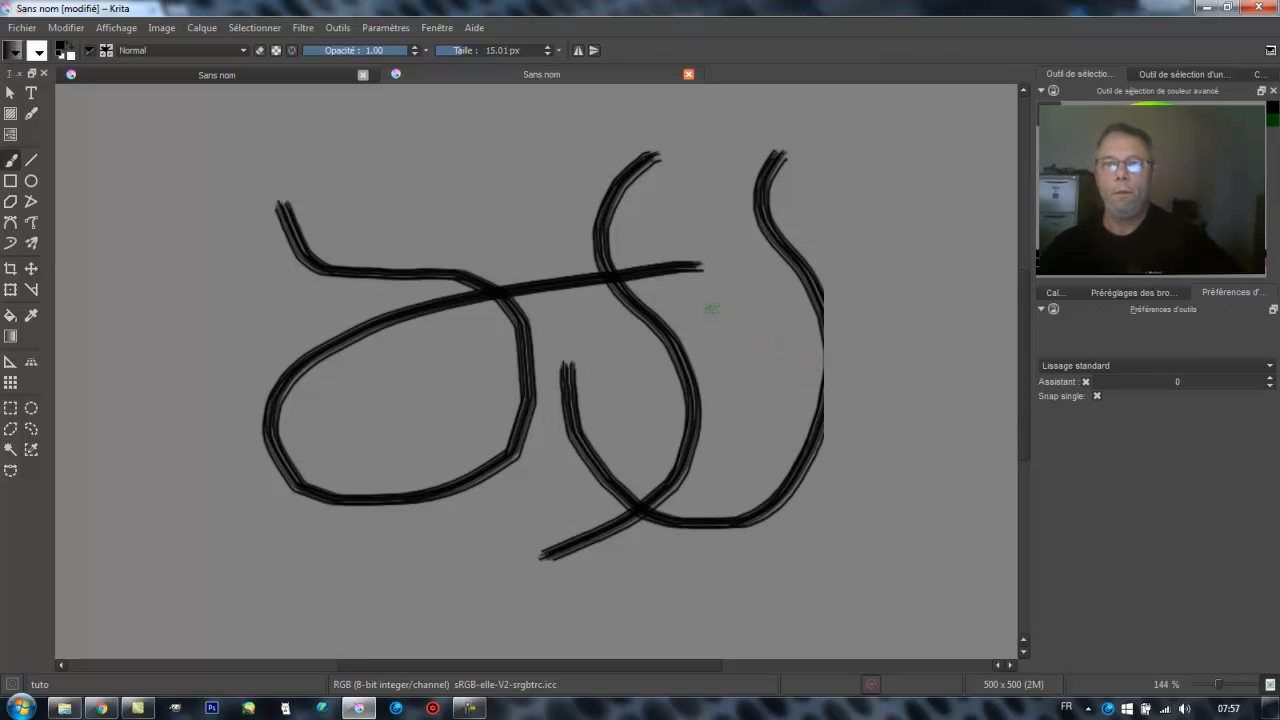
Select the layer Calque 1 and set the foreground colour to dark grey #494949.
click(1055, 292)
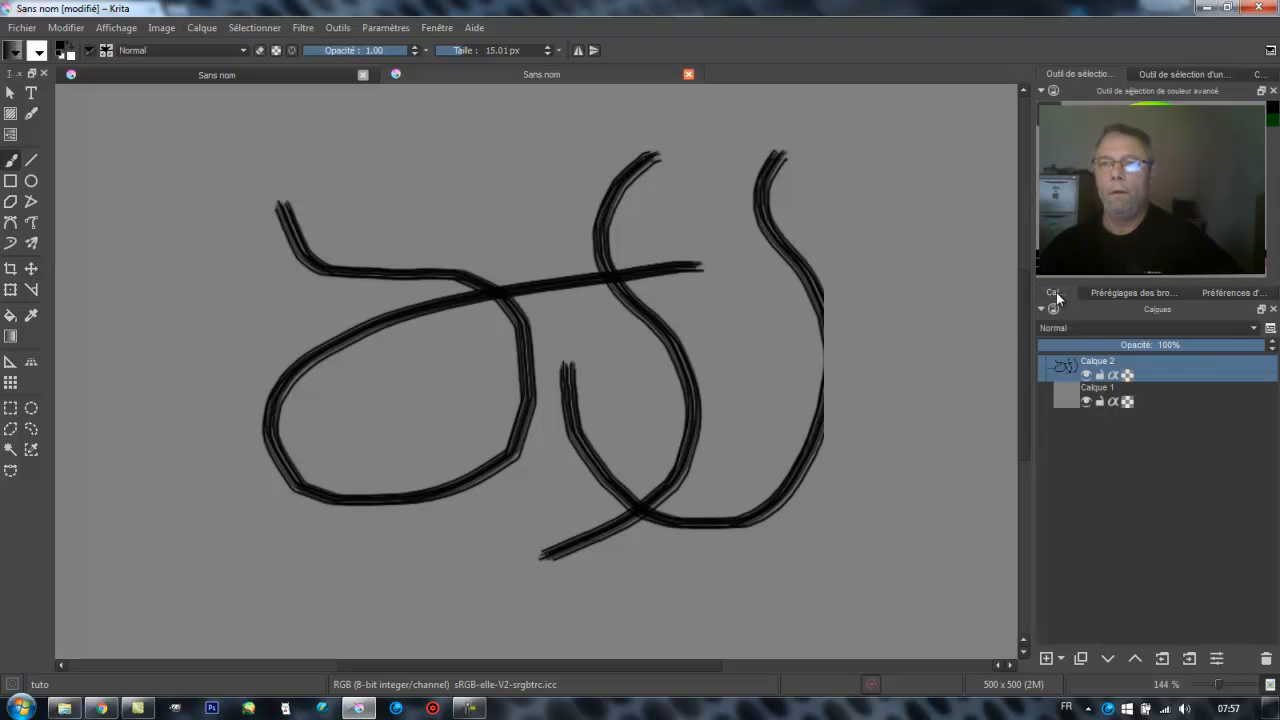
click(1066, 393)
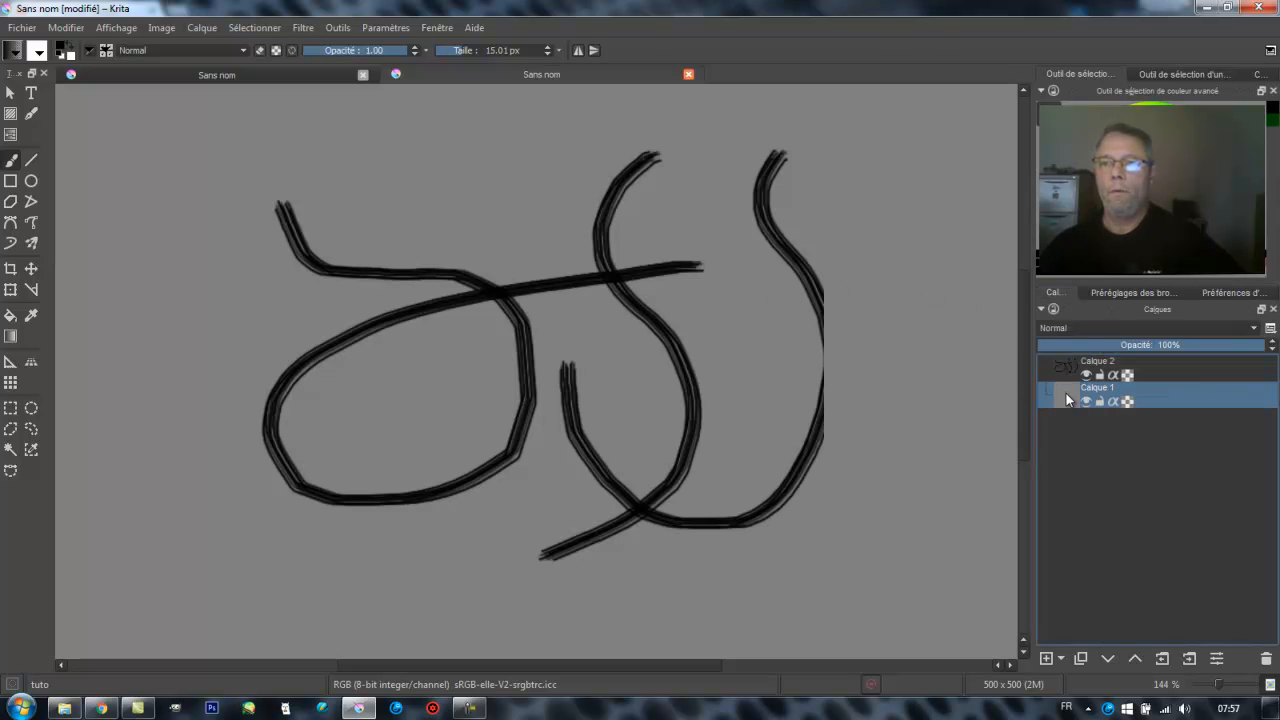
click(59, 48)
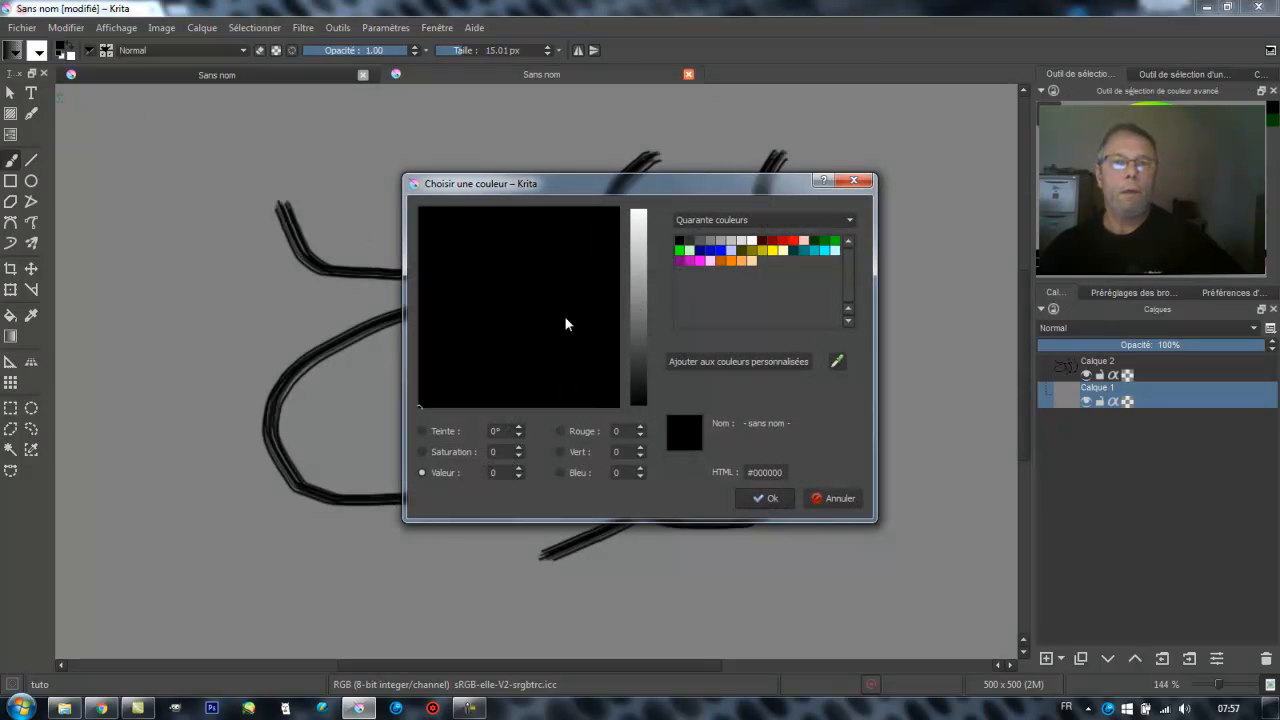
click(640, 350)
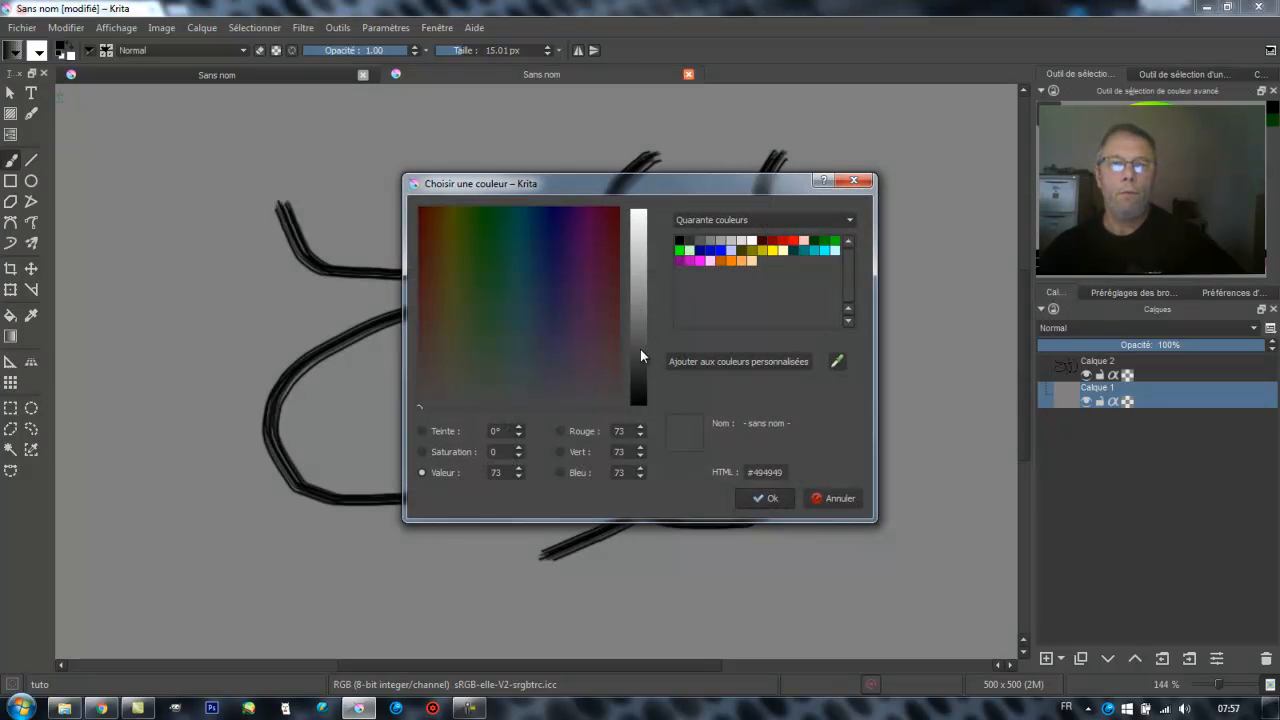
click(764, 497)
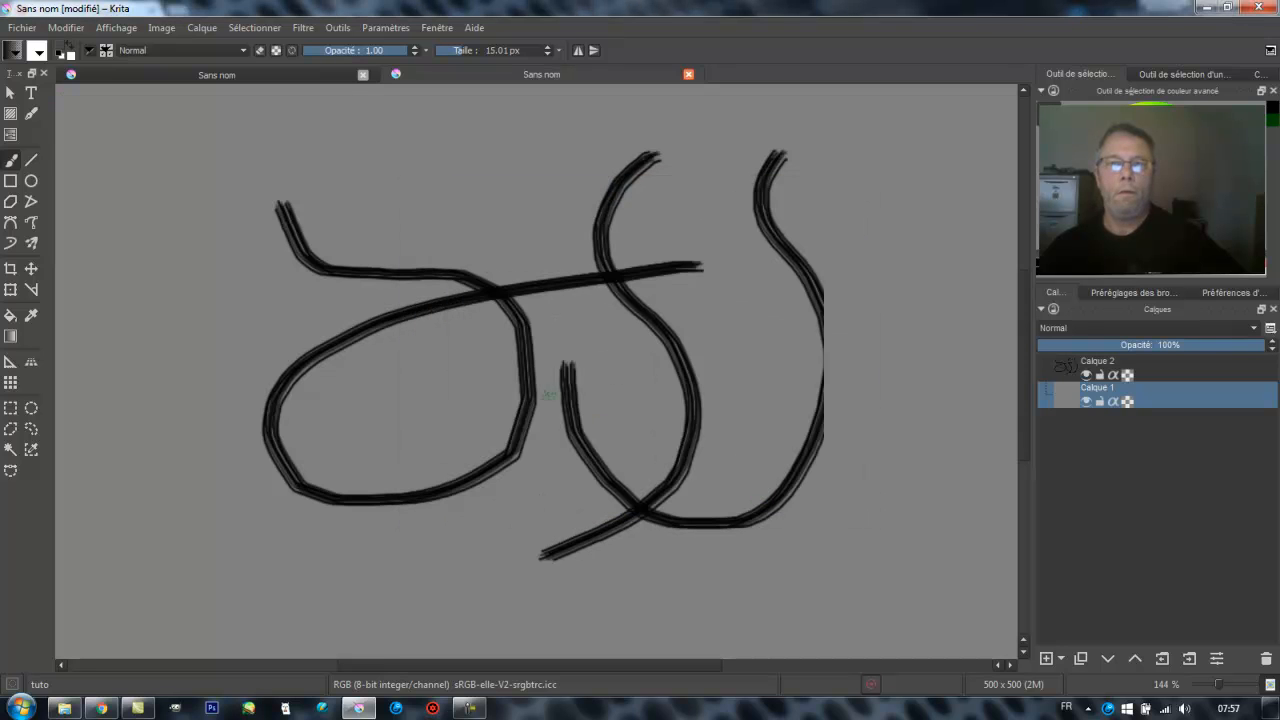
Hide the layer Calque 2 and fill Calque 1 with the dark grey foreground colour.
click(1088, 375)
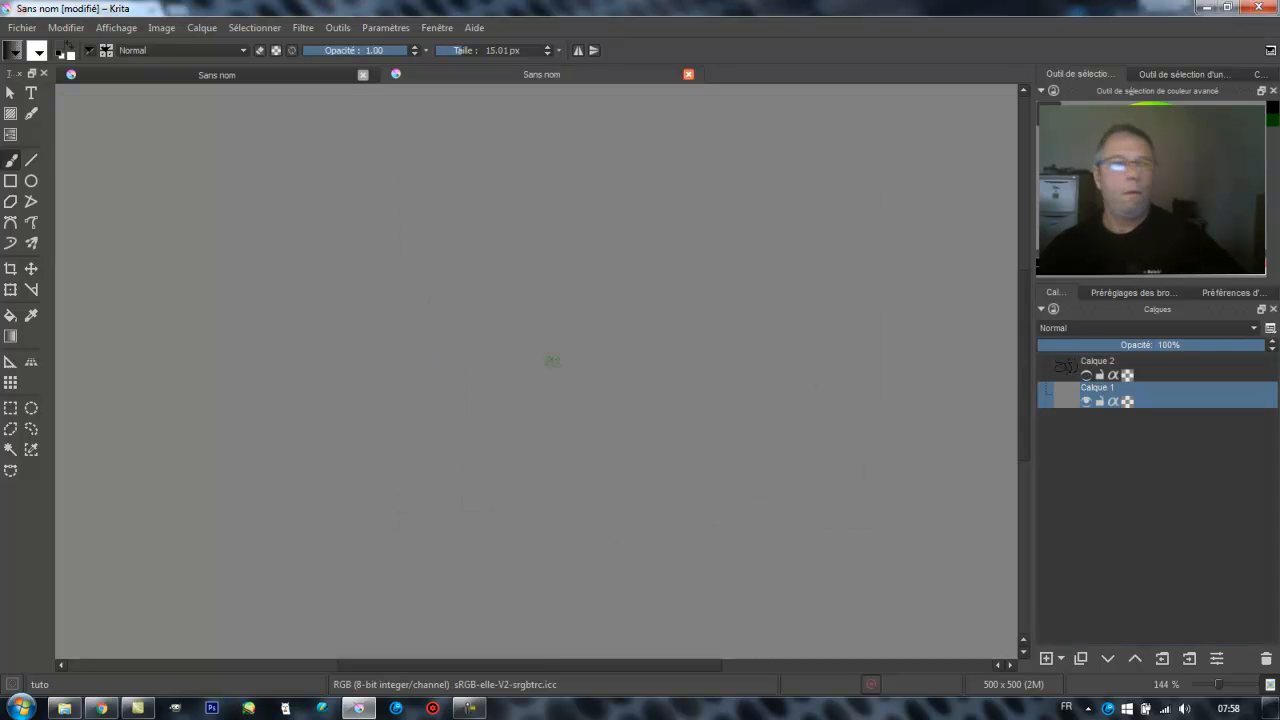
click(15, 318)
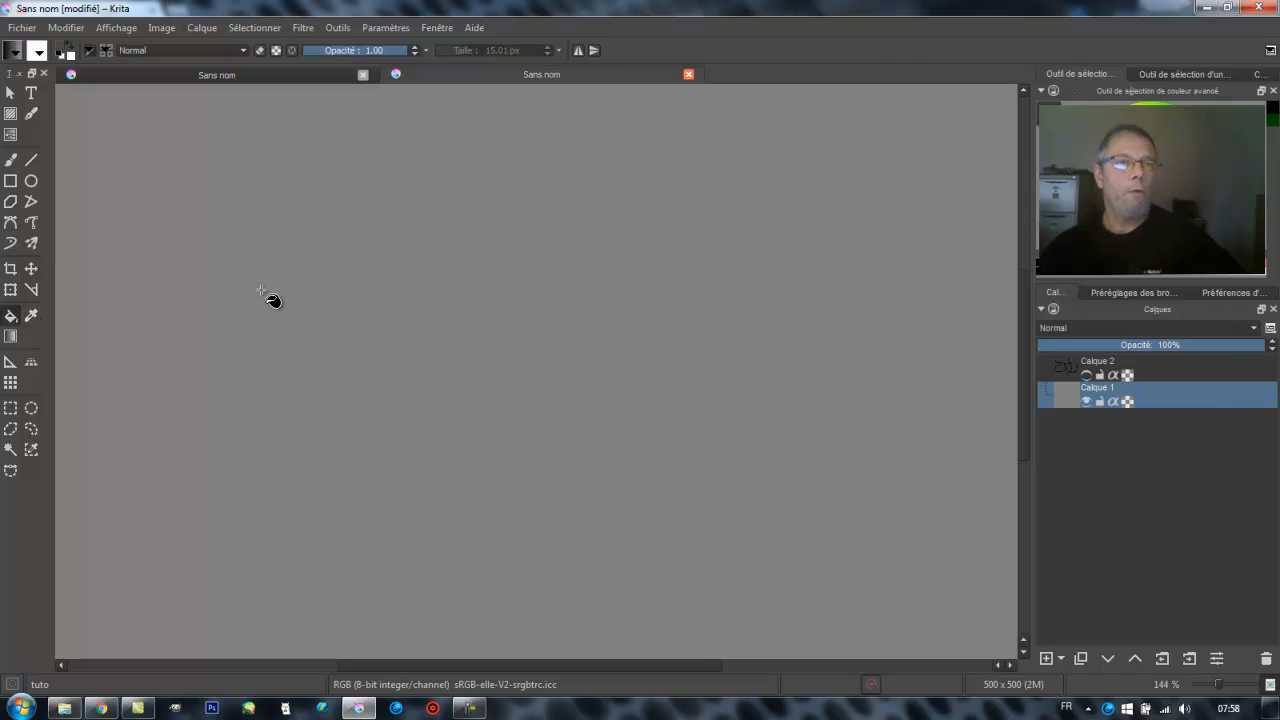
click(419, 308)
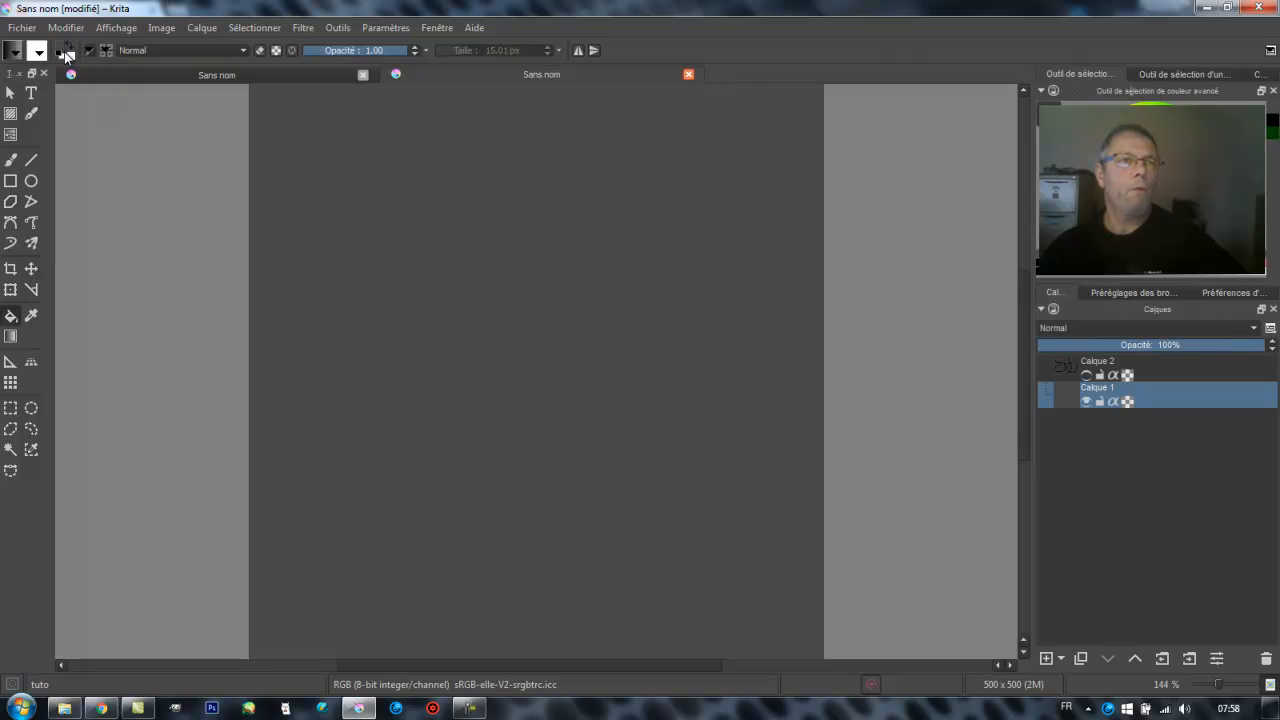
Change the background fill on Calque 1 to grey #505050 and make Calque 2 visible again.
click(12, 50)
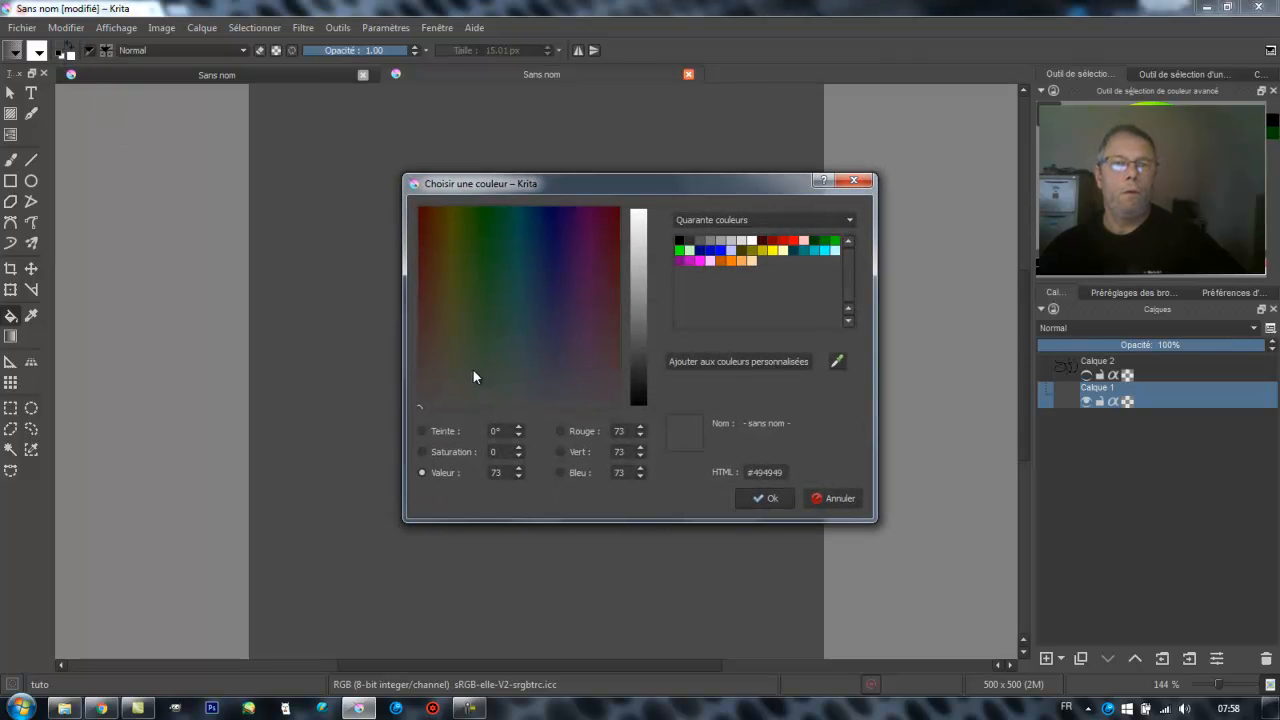
click(638, 344)
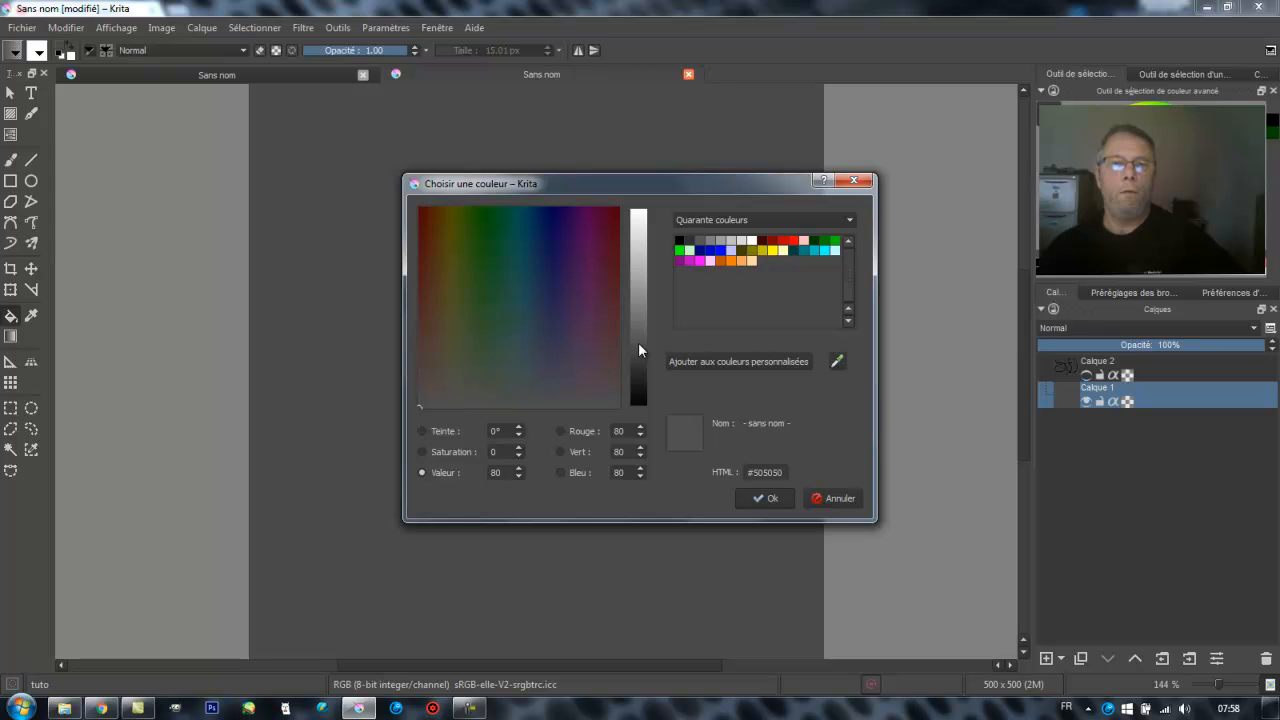
click(764, 497)
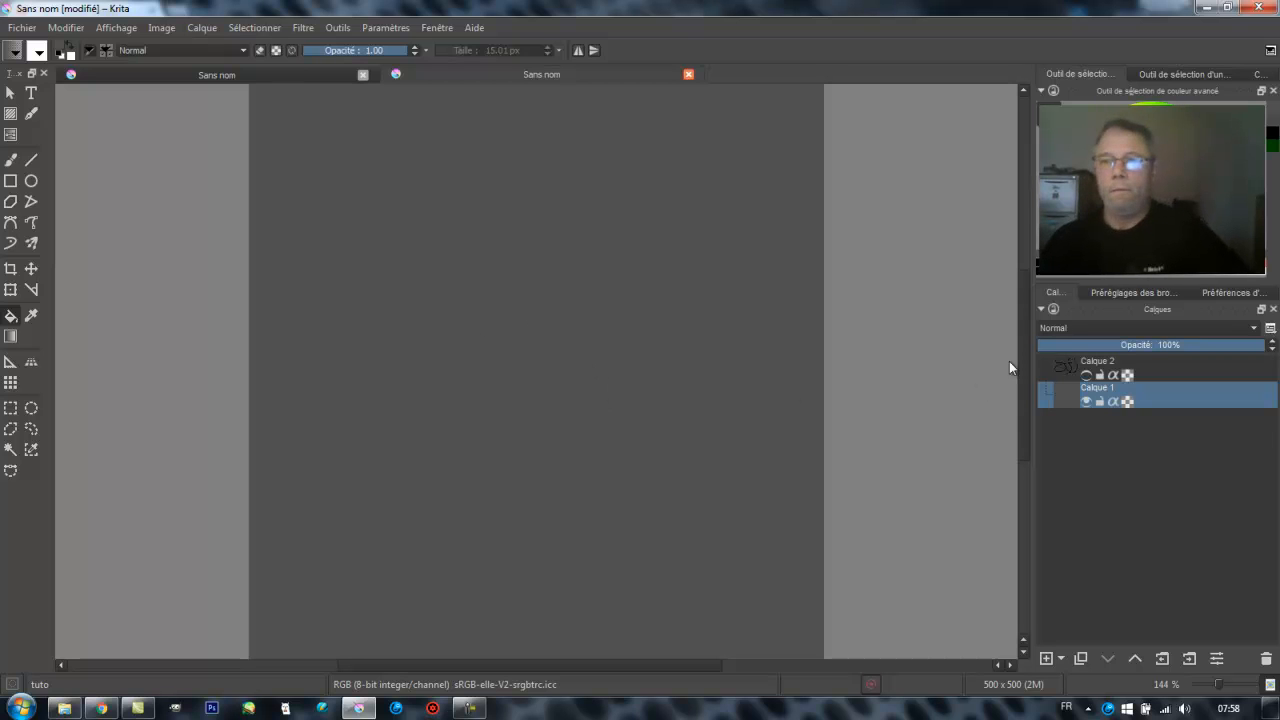
click(1085, 375)
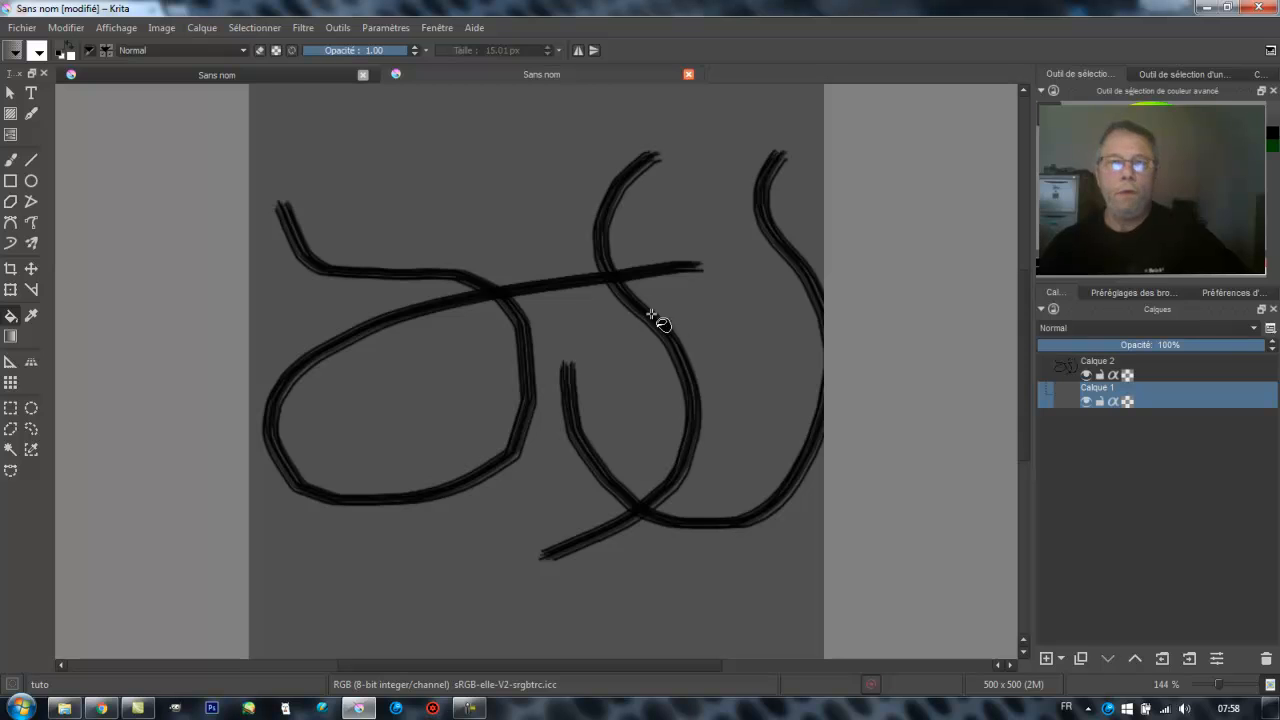
Paint a curved white stroke on Calque 1 using the brush tool with the tuto preset.
click(11, 160)
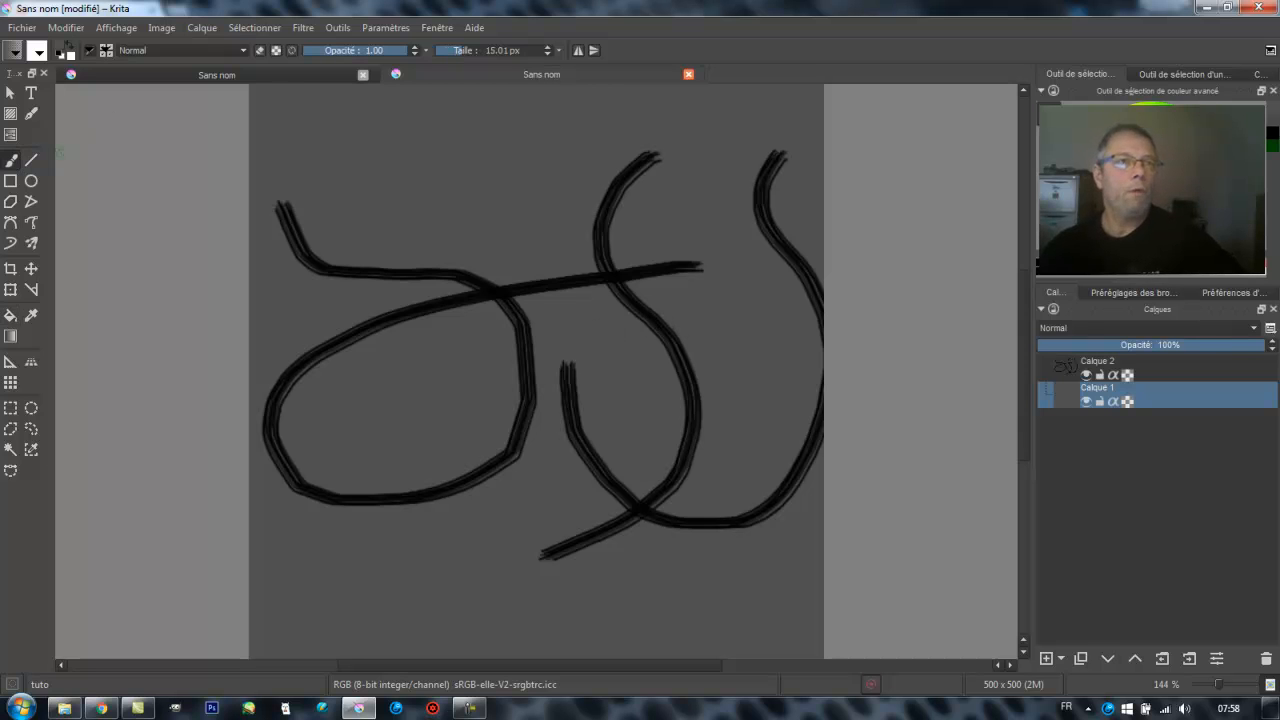
click(1135, 292)
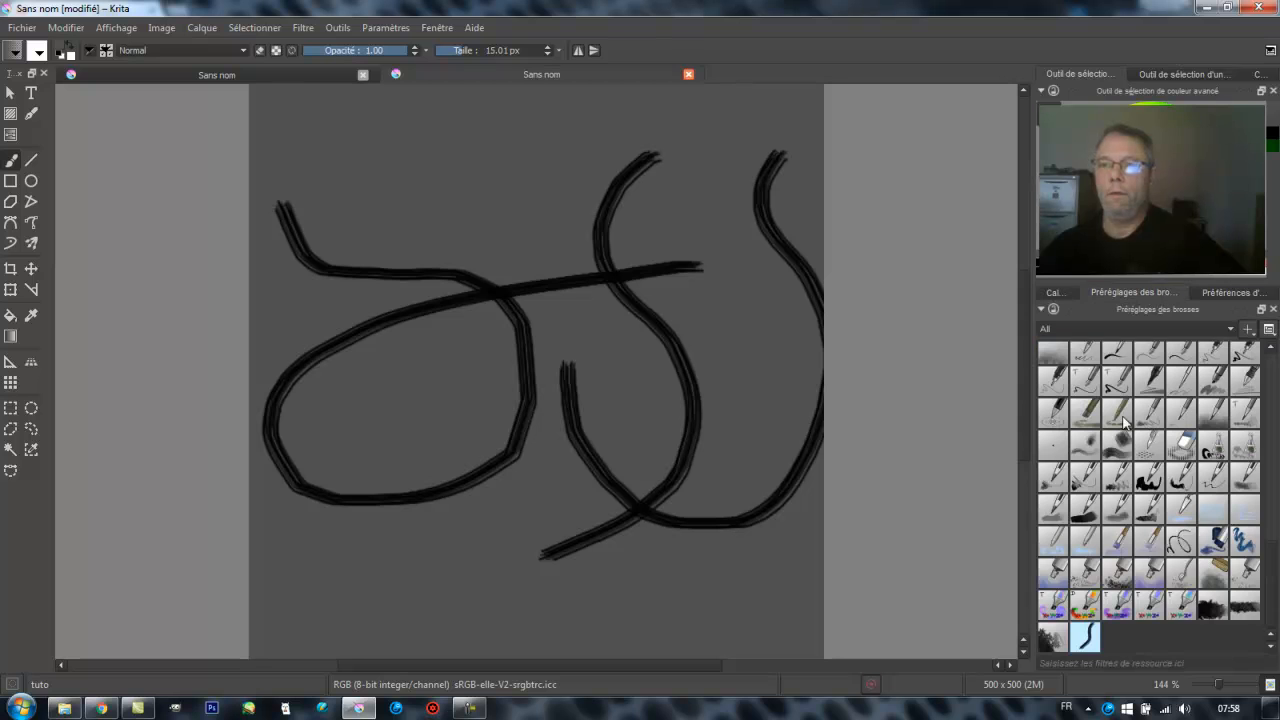
click(1088, 640)
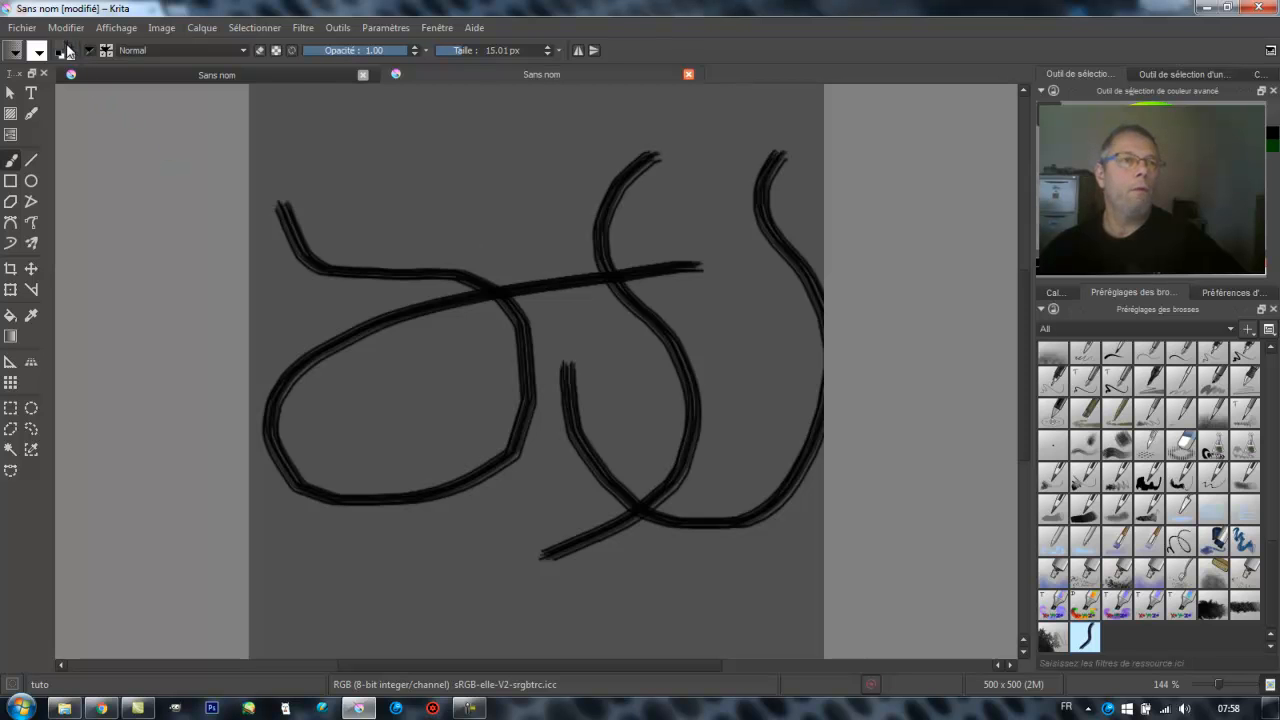
mouse_move(398, 142)
mouse_down()
mouse_move(383, 168)
mouse_move(419, 197)
mouse_move(523, 221)
mouse_move(542, 243)
mouse_move(484, 428)
mouse_up()
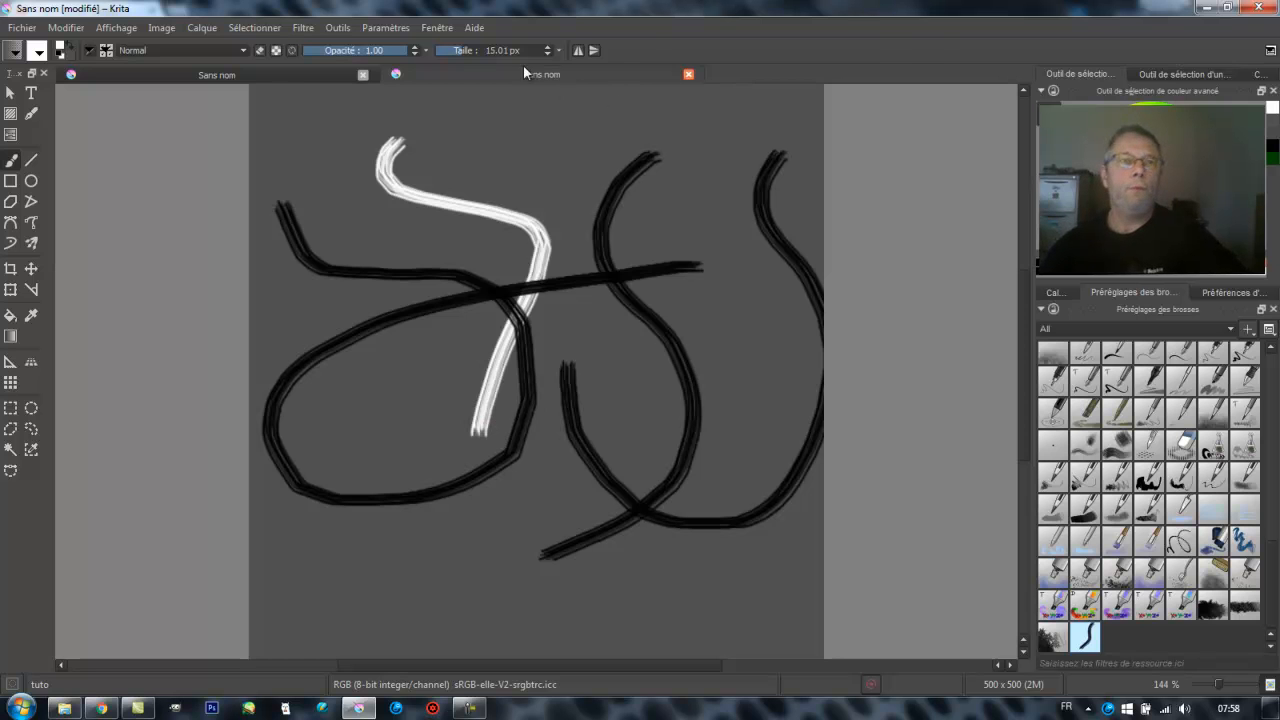
Close the painted test document without saving its changes.
click(689, 75)
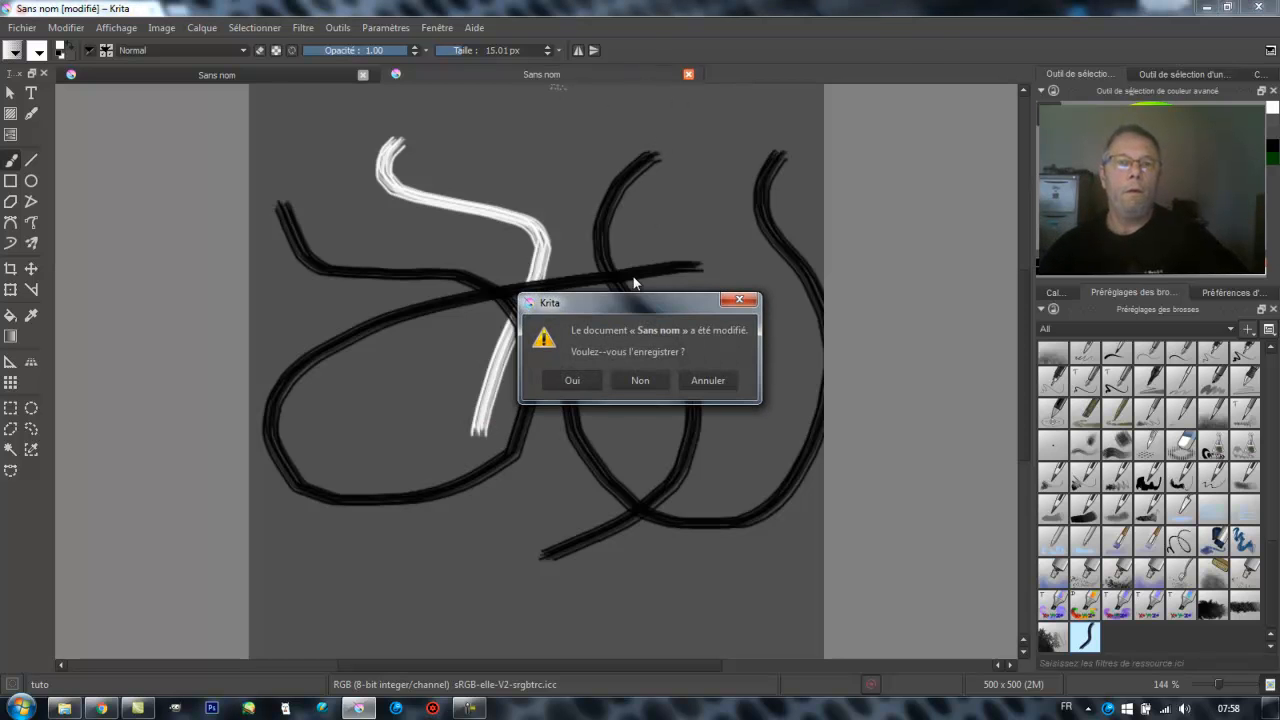
click(641, 379)
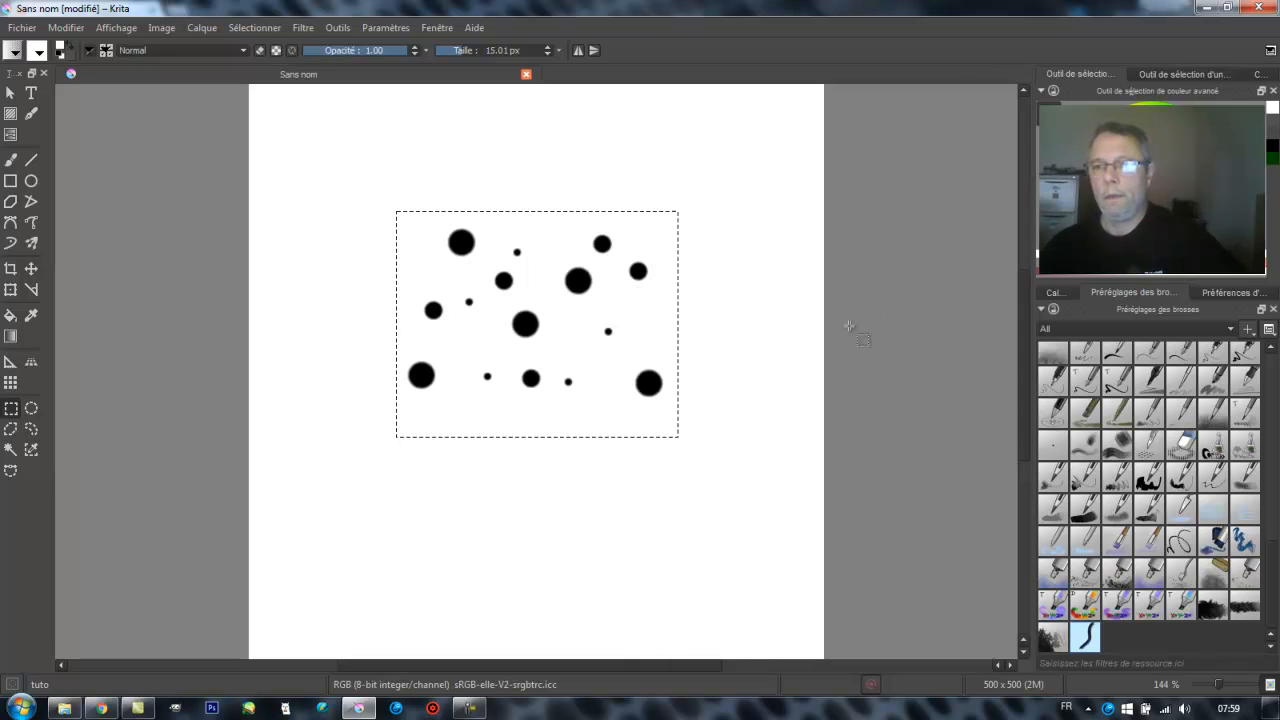
Assign the tuto brush preset to a new tag named tuto.
right_click(1091, 640)
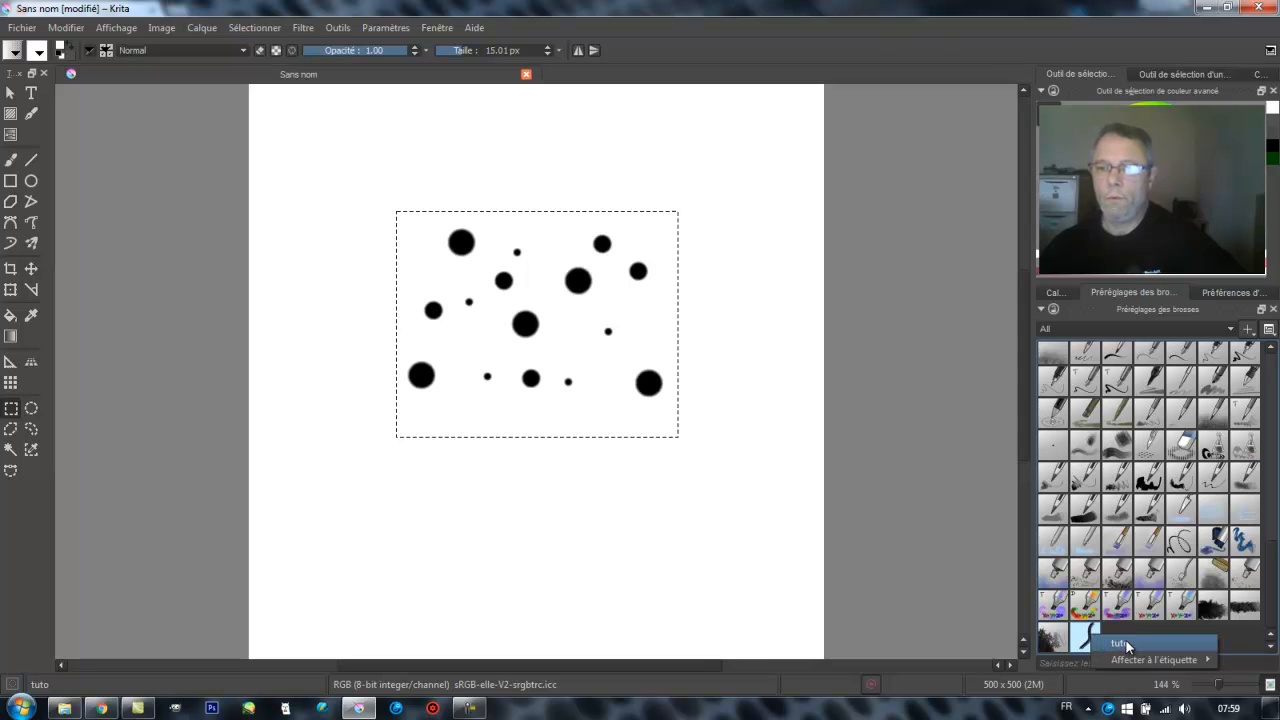
mouse_move(1133, 661)
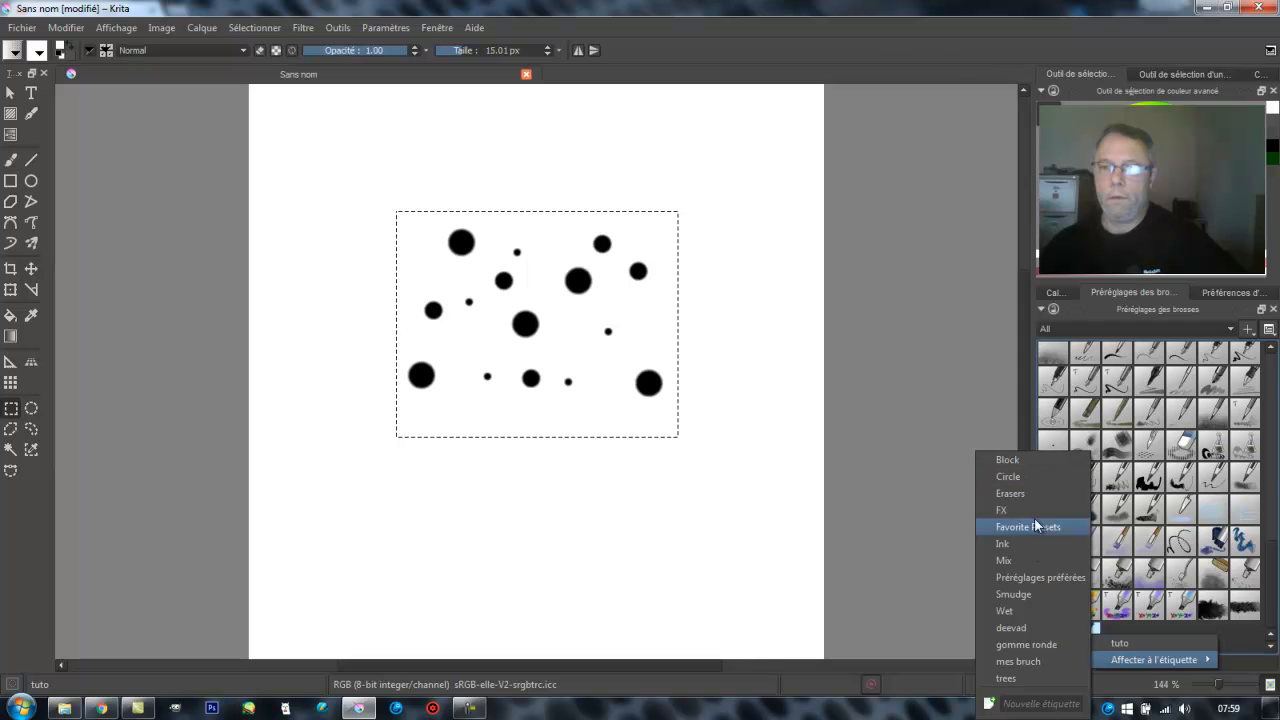
click(1038, 704)
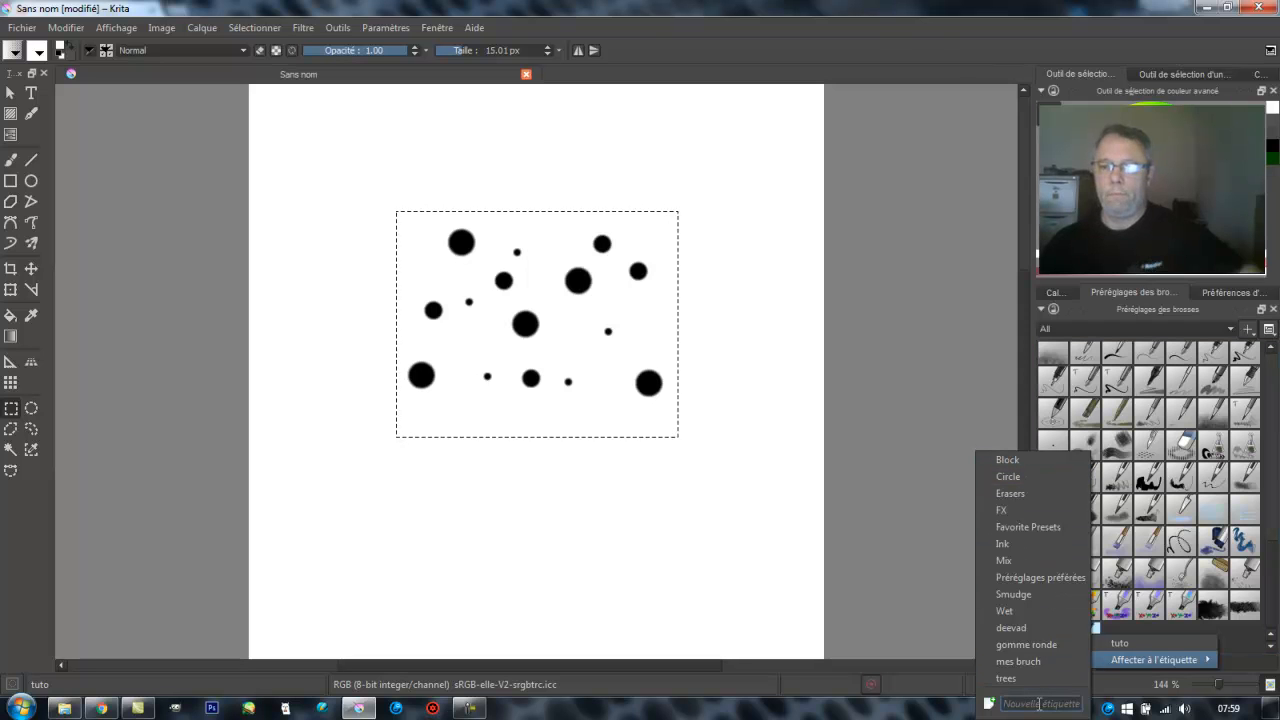
text(tuto)
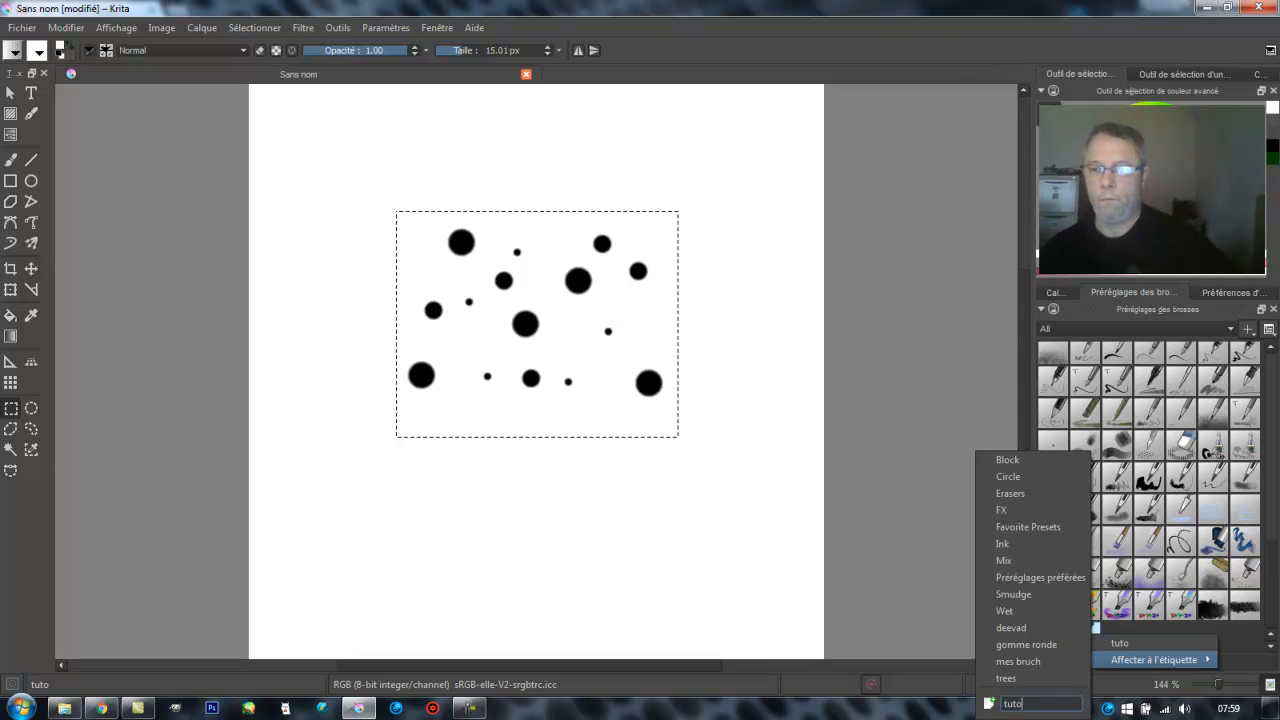
key(Return)
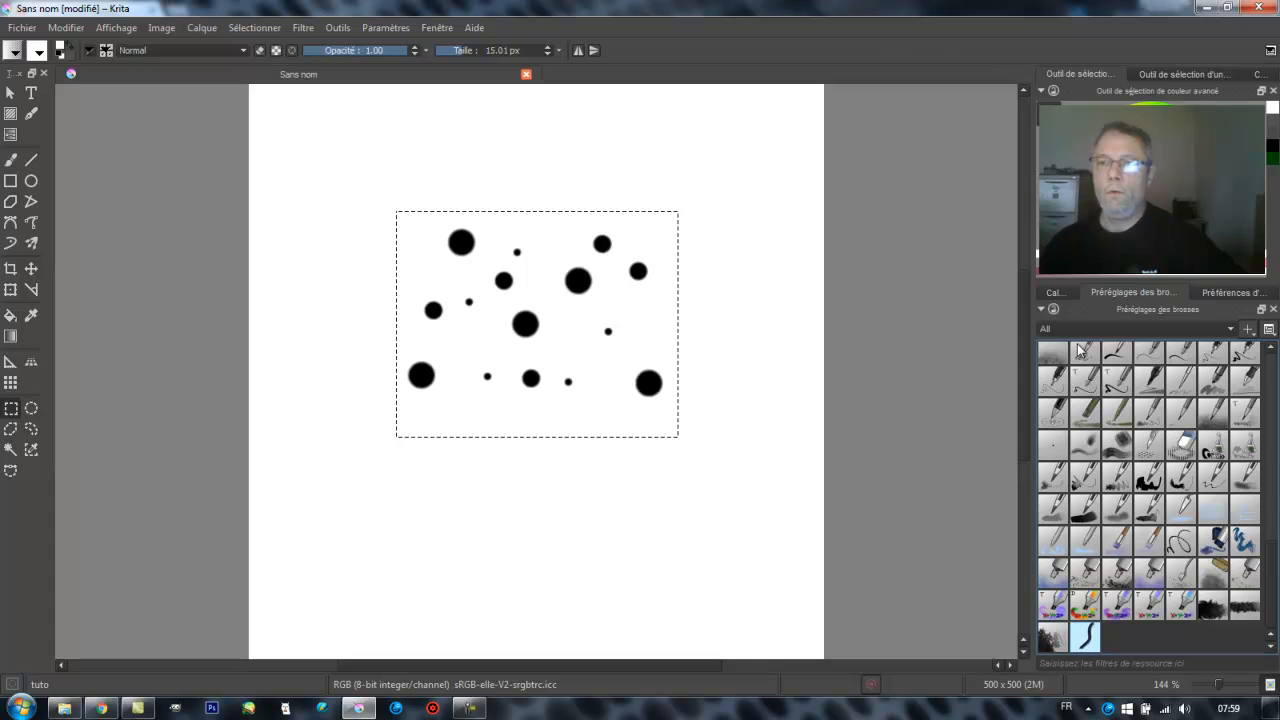
Browse the brush presets by tag, checking Block, Circle, Erasers, Ink and All.
click(1101, 327)
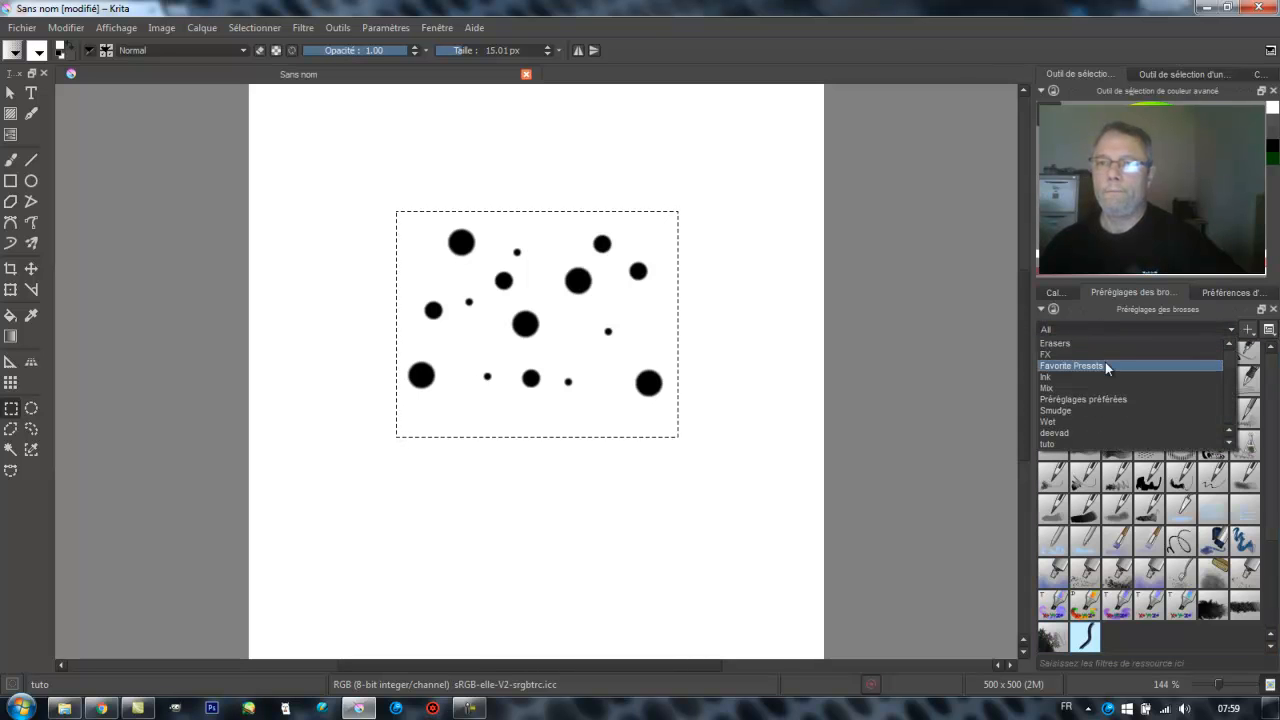
click(1091, 354)
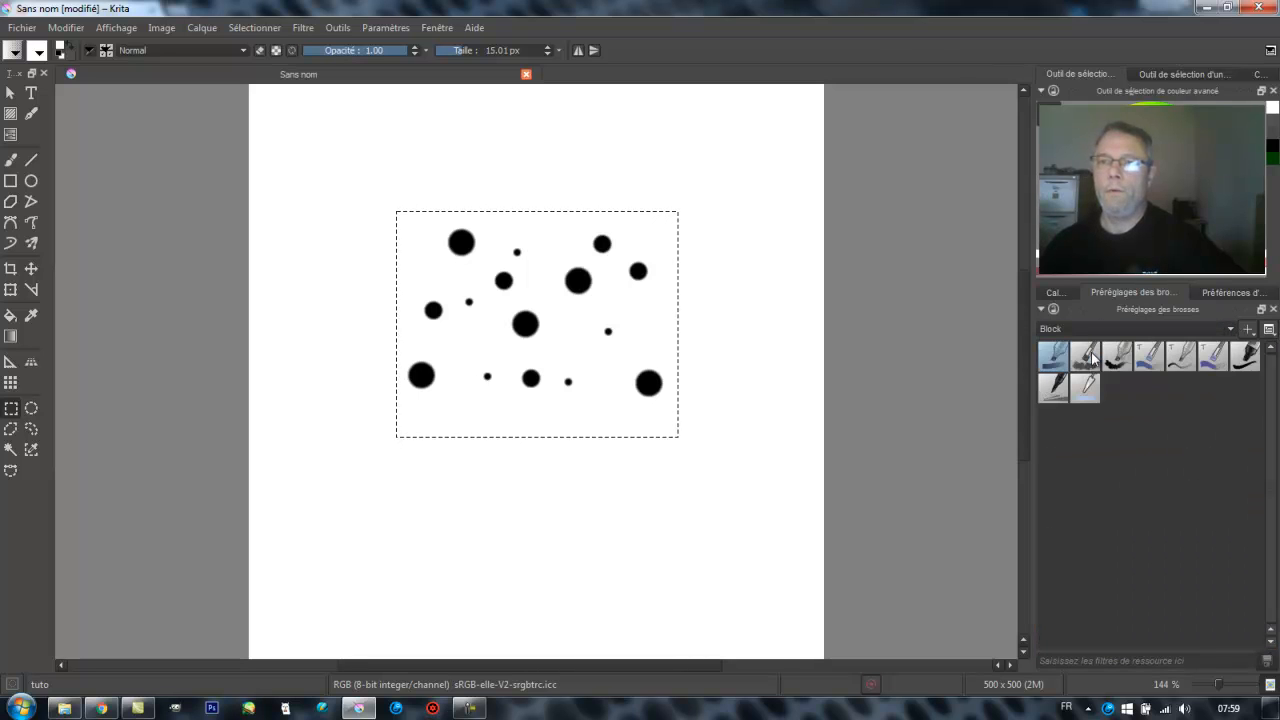
click(1095, 329)
click(1094, 364)
click(1104, 331)
click(1099, 377)
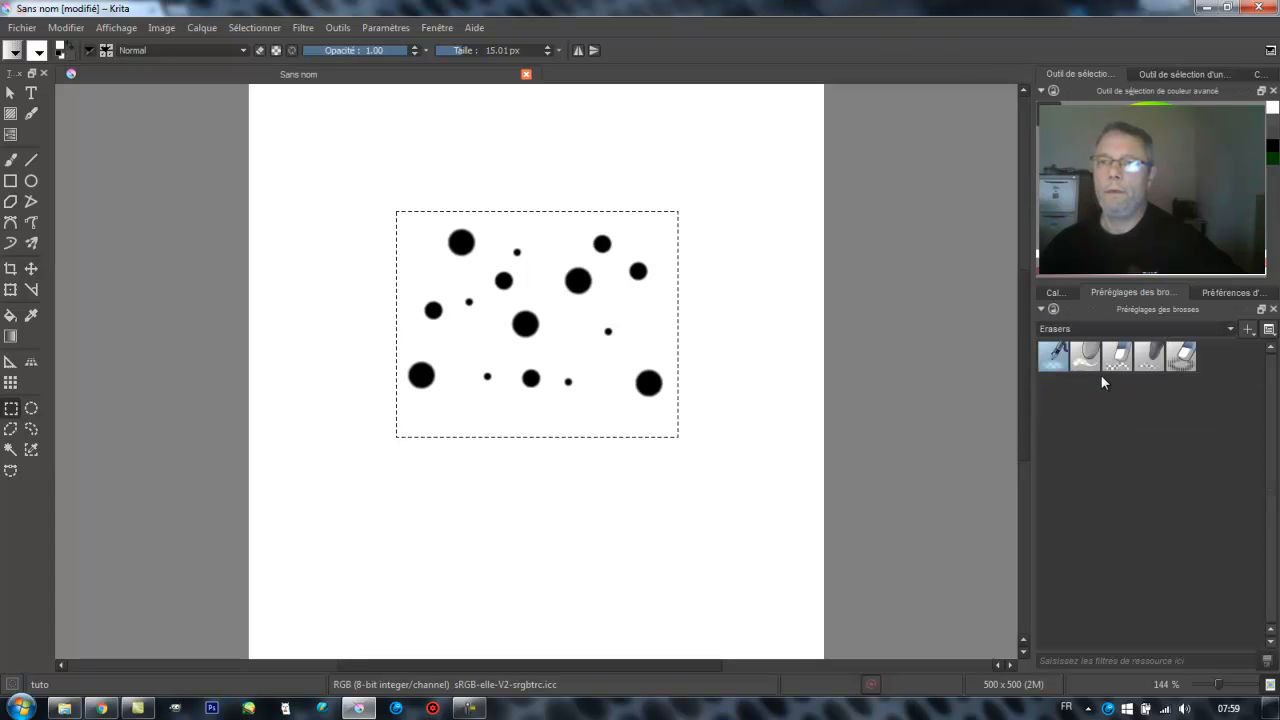
click(1105, 331)
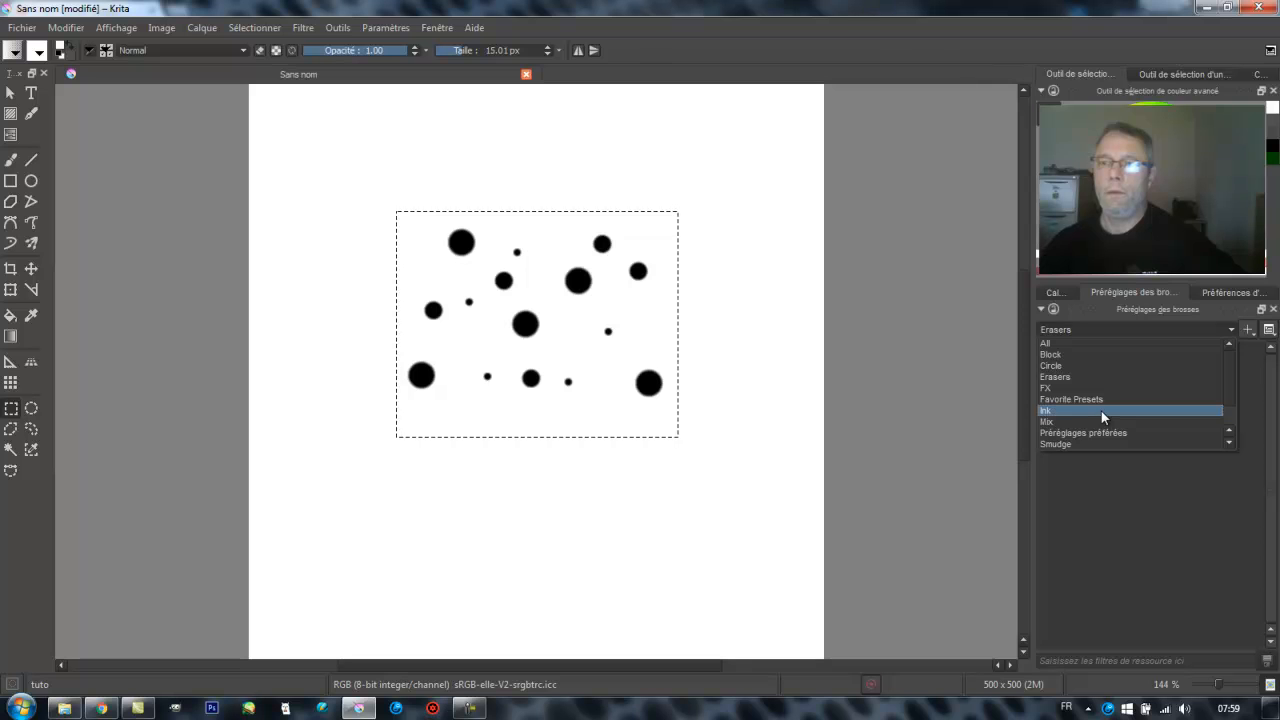
click(1101, 411)
click(1096, 330)
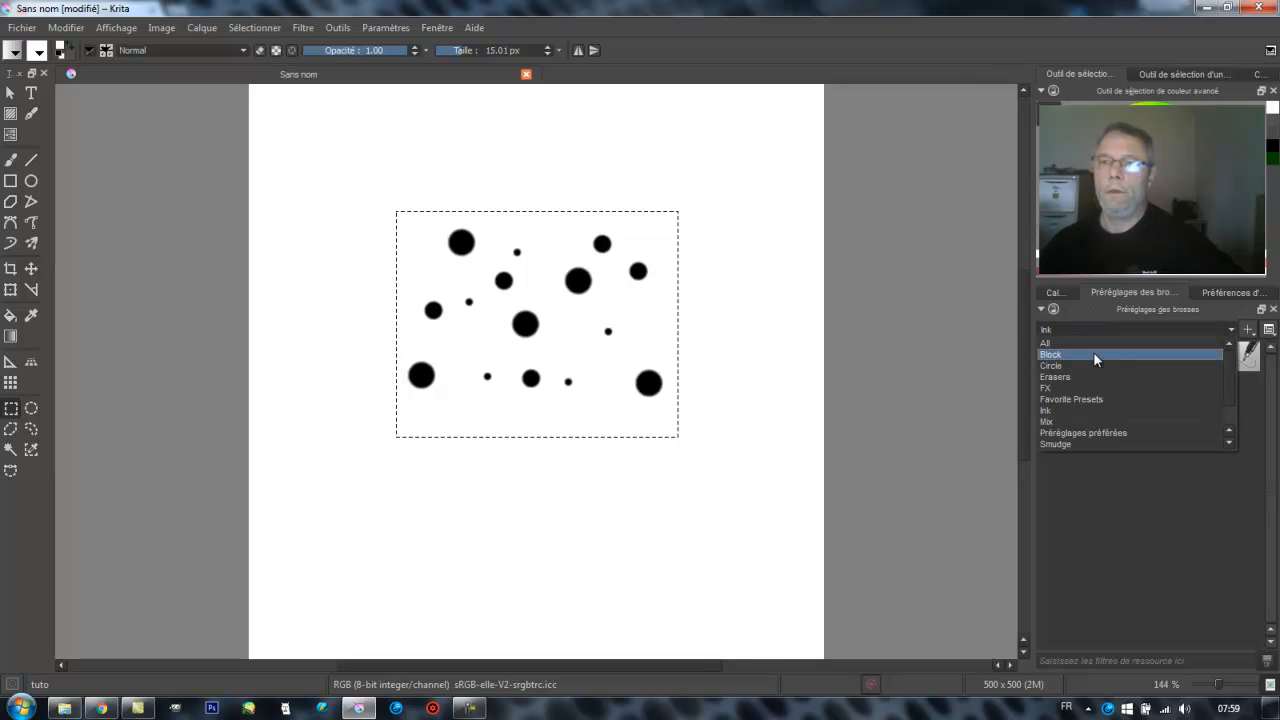
click(1094, 343)
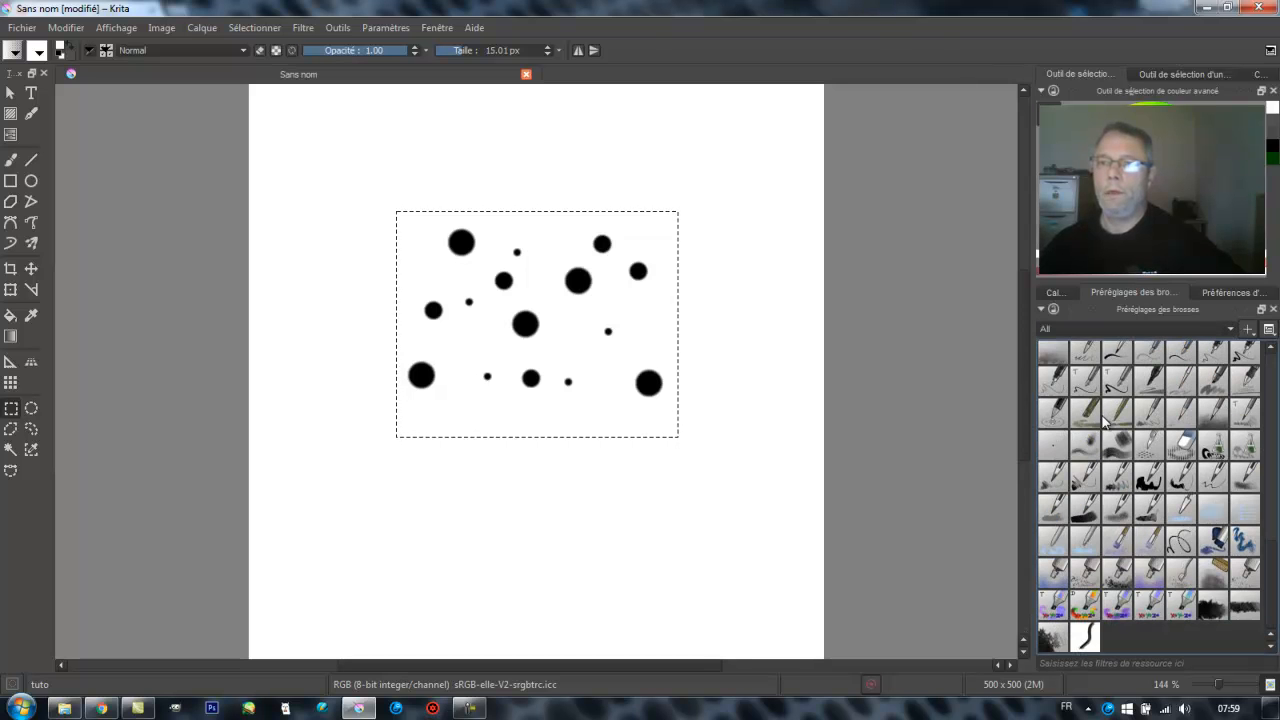
click(1113, 330)
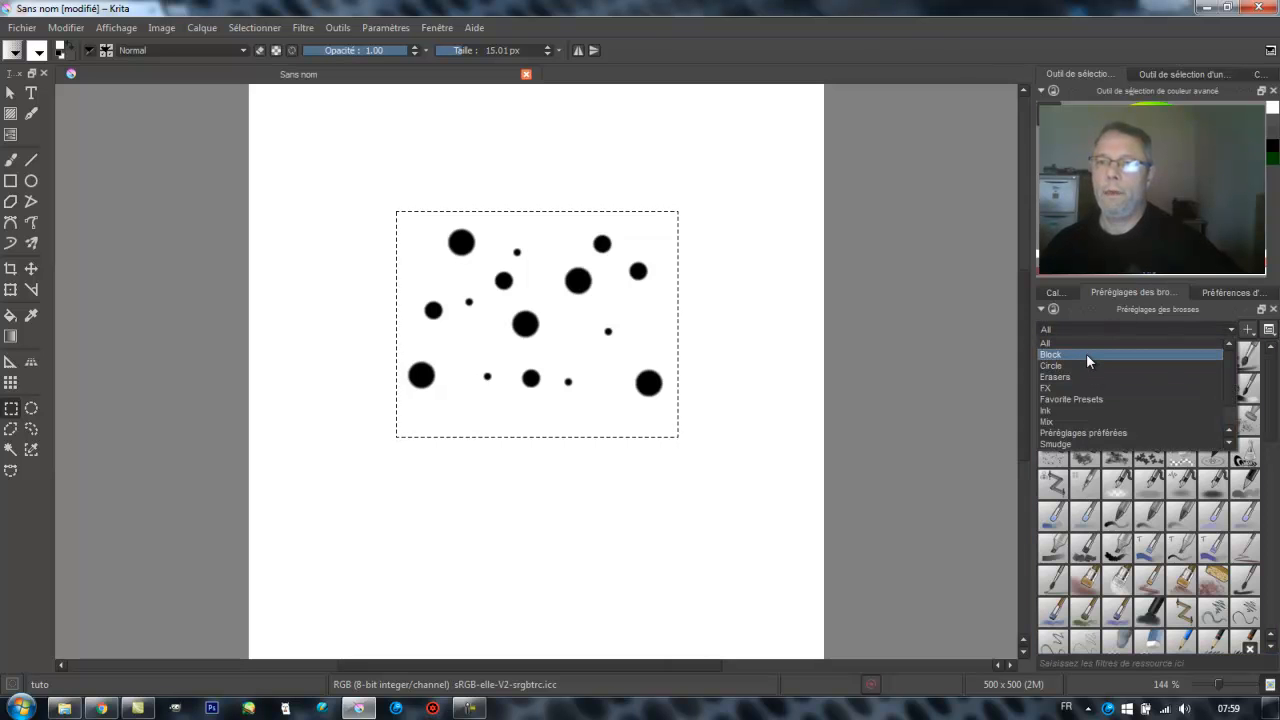
click(1084, 363)
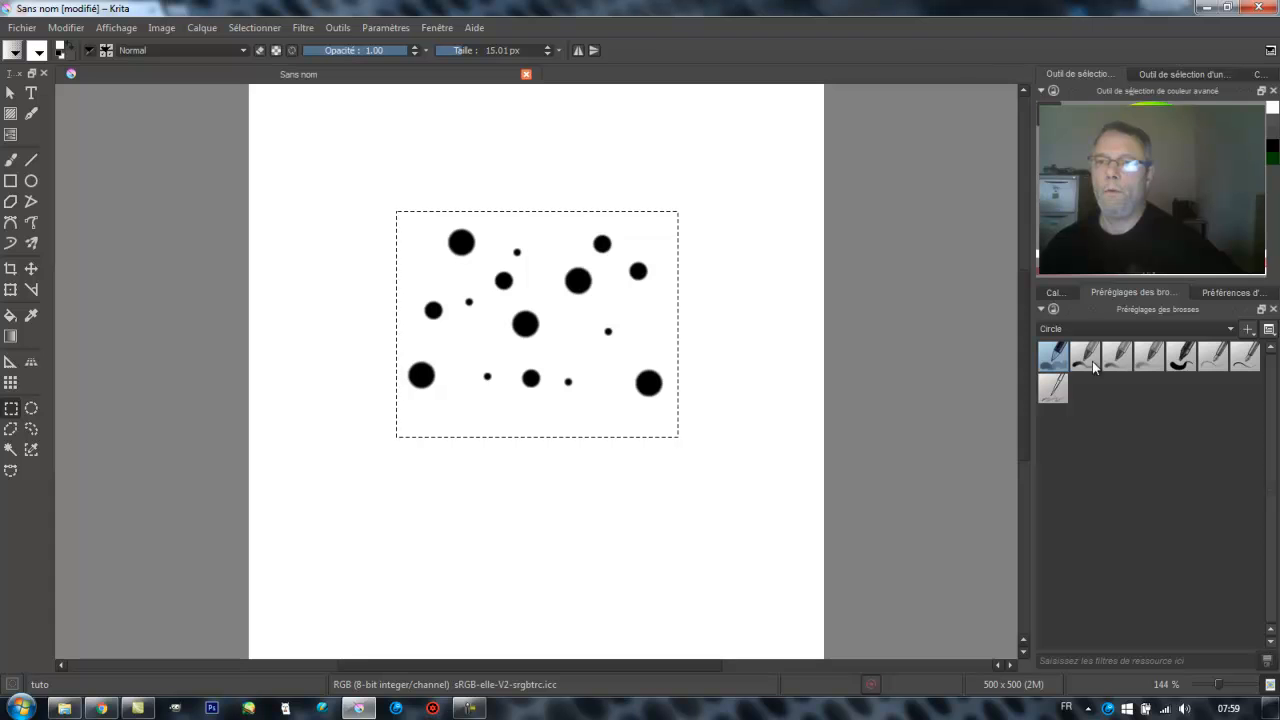
Filter the brush presets by the tuto tag and select the tuto preset.
click(1093, 330)
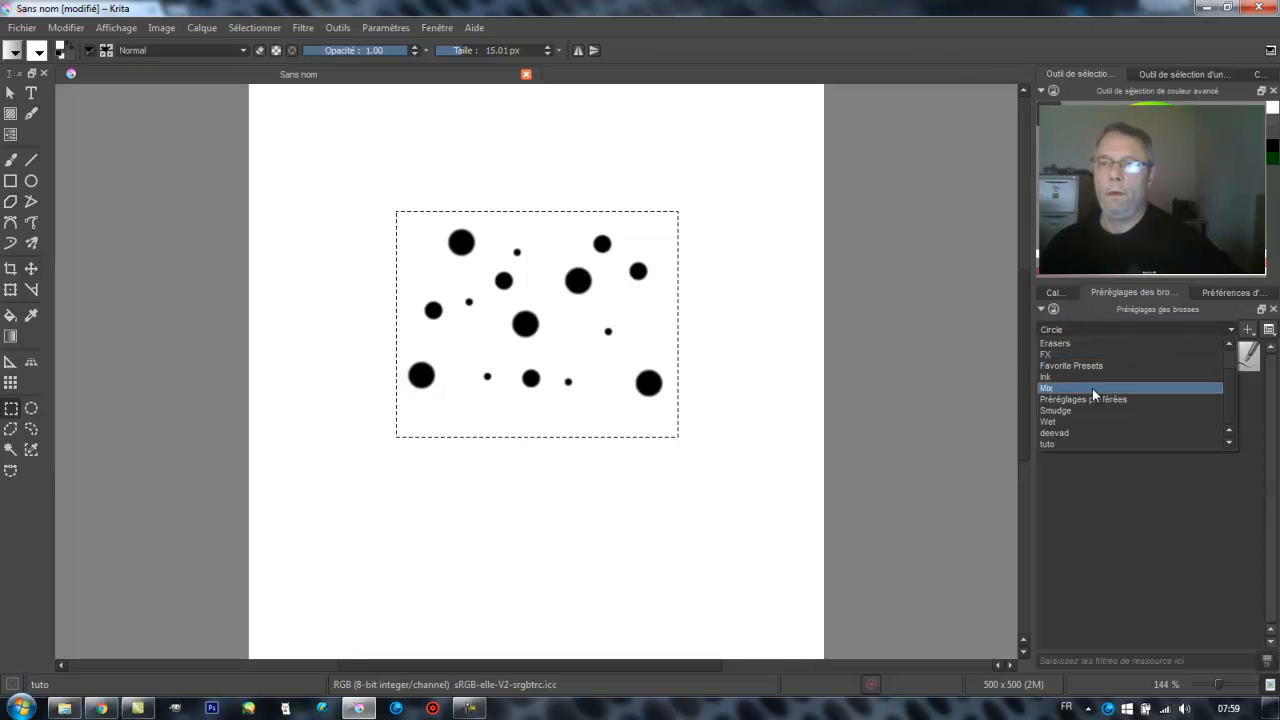
click(1067, 443)
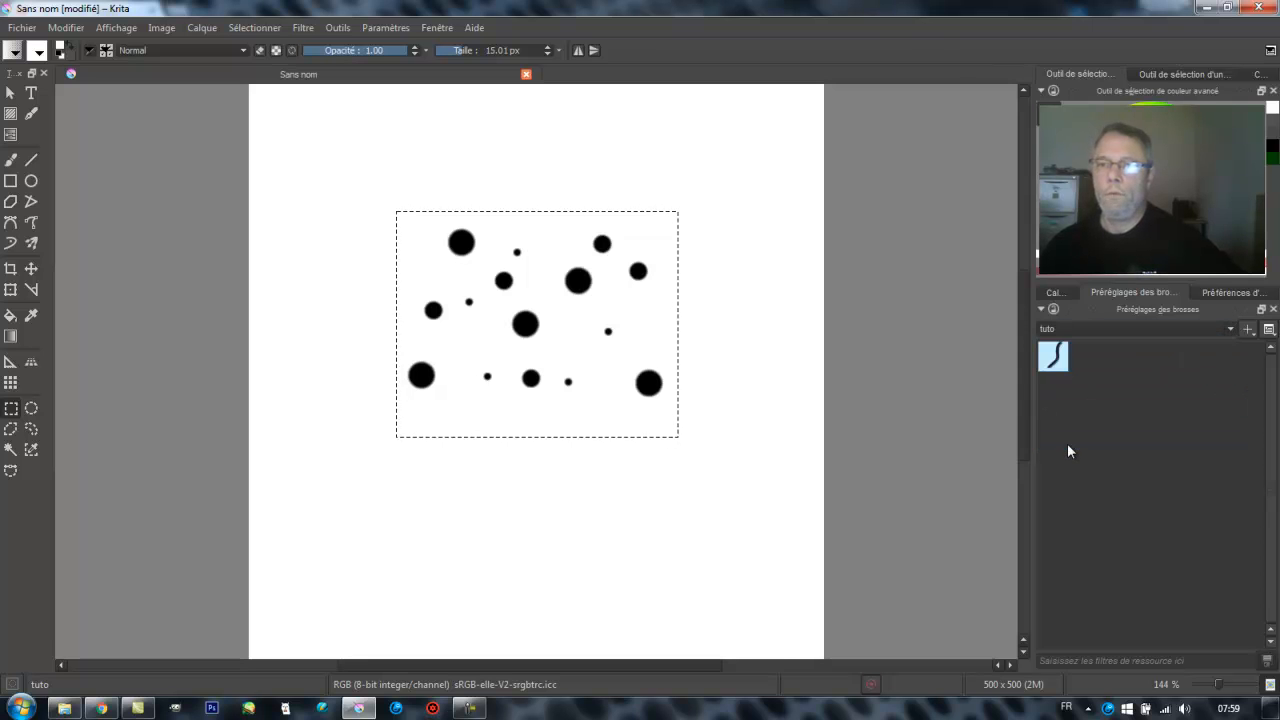
click(1058, 362)
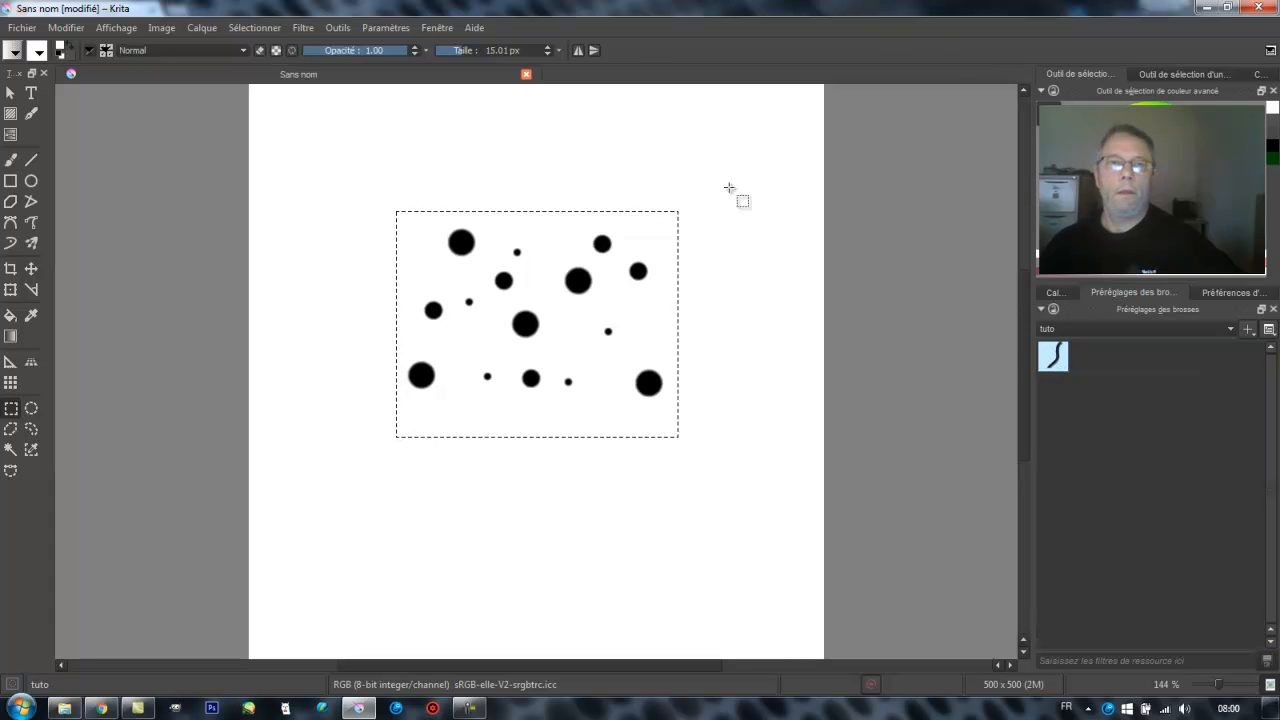
Clear the rectangular selection and paint a large black oval around the dots using the brush tool with the tuto preset.
click(254, 27)
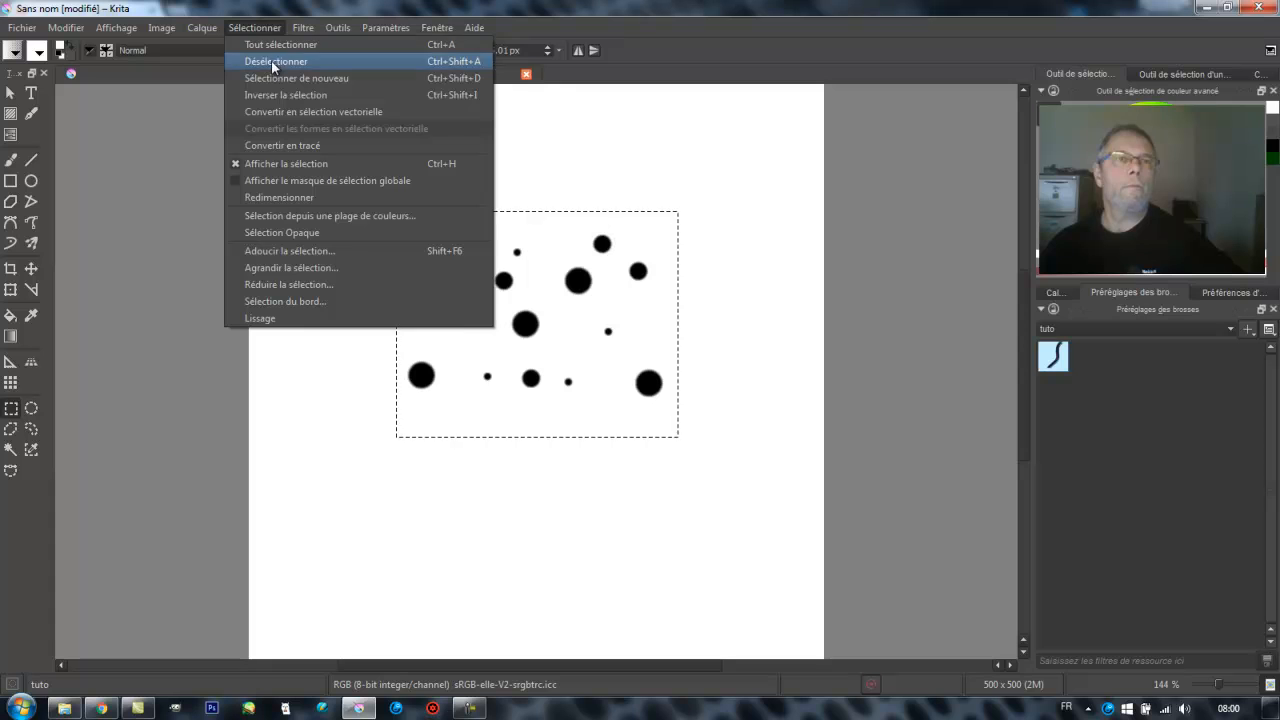
click(272, 62)
drag(635, 165, 606, 211)
click(11, 160)
click(256, 27)
click(268, 60)
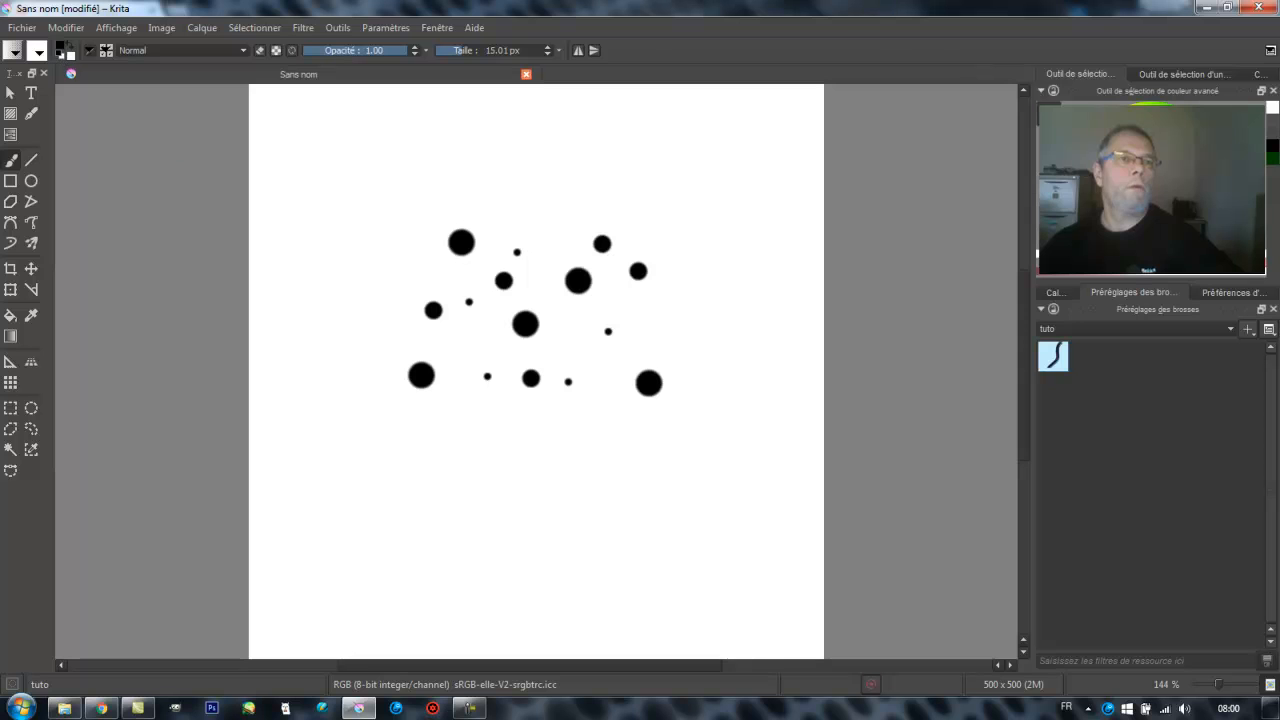
mouse_move(408, 145)
mouse_down()
mouse_move(322, 207)
mouse_move(301, 321)
mouse_move(321, 370)
mouse_move(405, 425)
mouse_move(569, 433)
mouse_move(756, 347)
mouse_move(773, 303)
mouse_move(745, 186)
mouse_move(532, 96)
mouse_move(485, 96)
mouse_move(358, 162)
mouse_up()
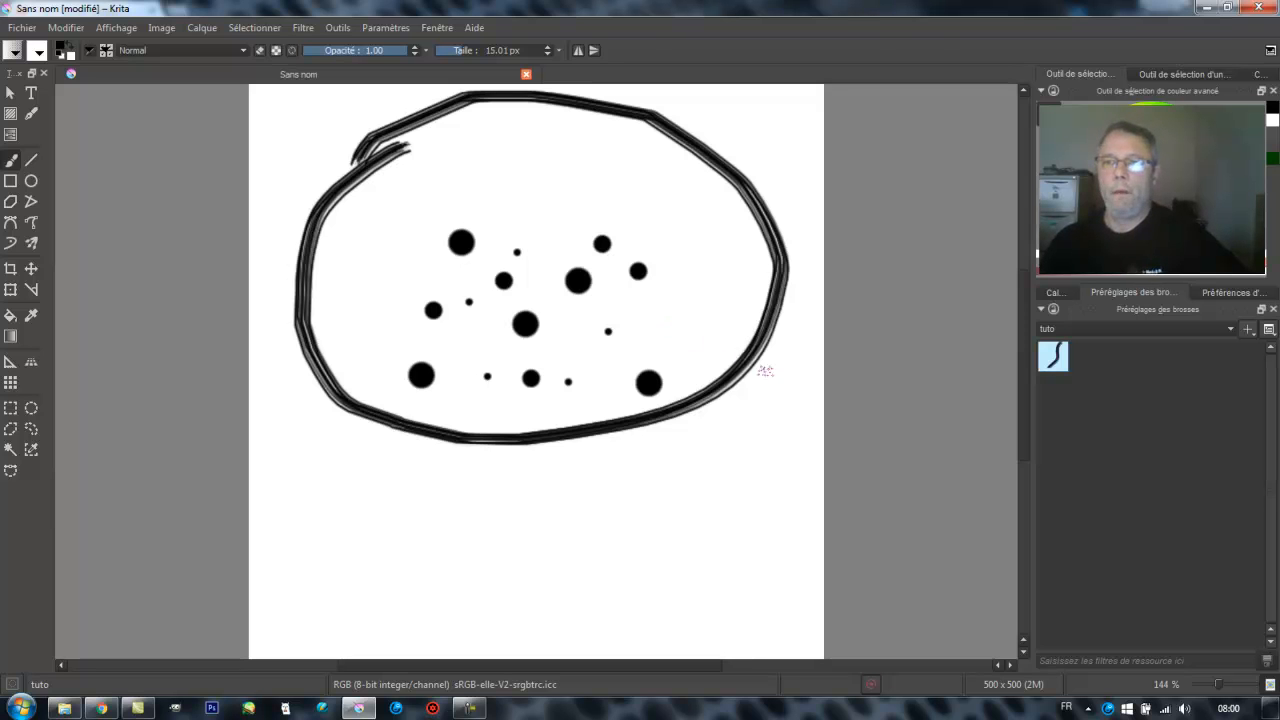
Show all brush presets and assign the Texture_hair preset to the existing tuto tag.
click(1065, 329)
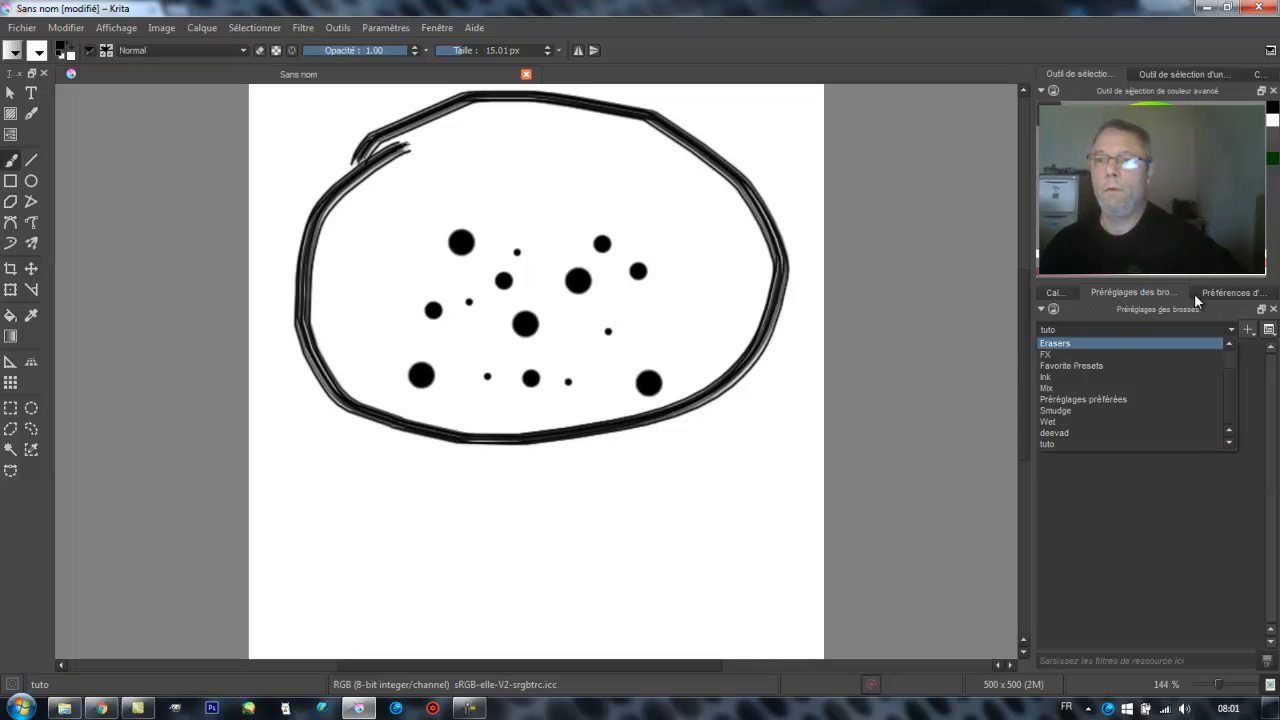
click(1169, 291)
click(1156, 326)
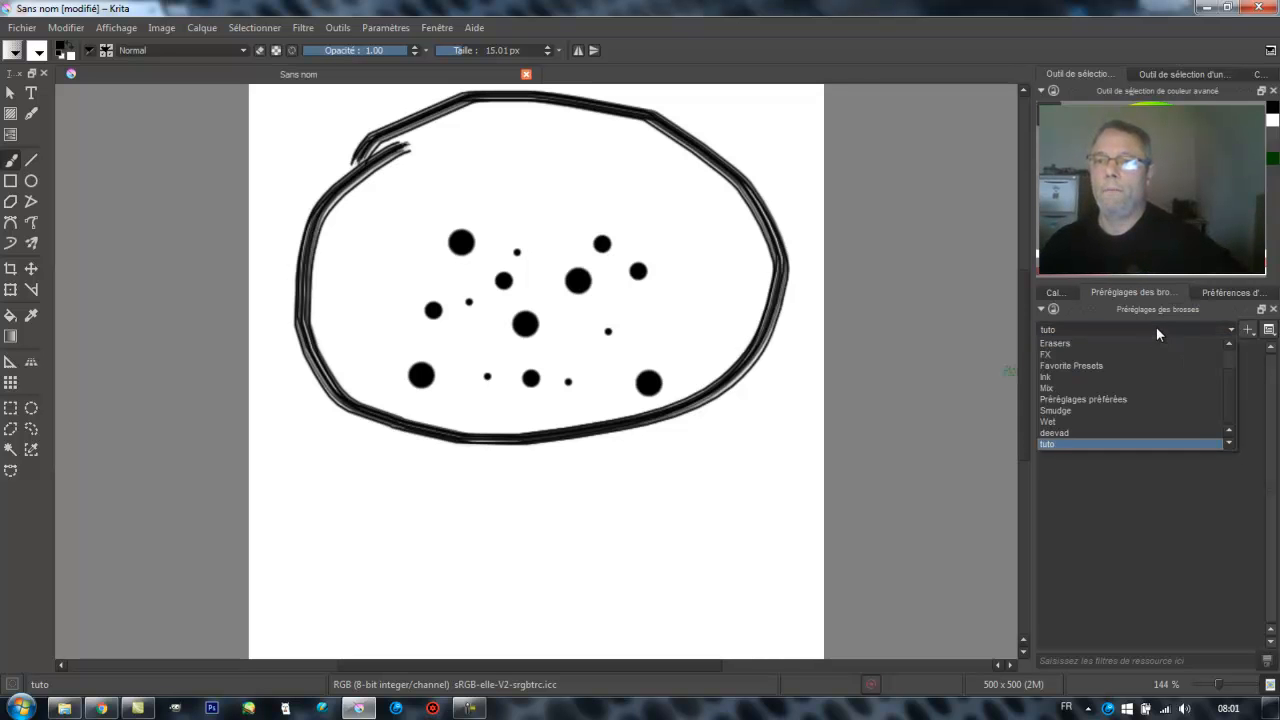
scroll(1142, 343, up, 1)
click(1135, 342)
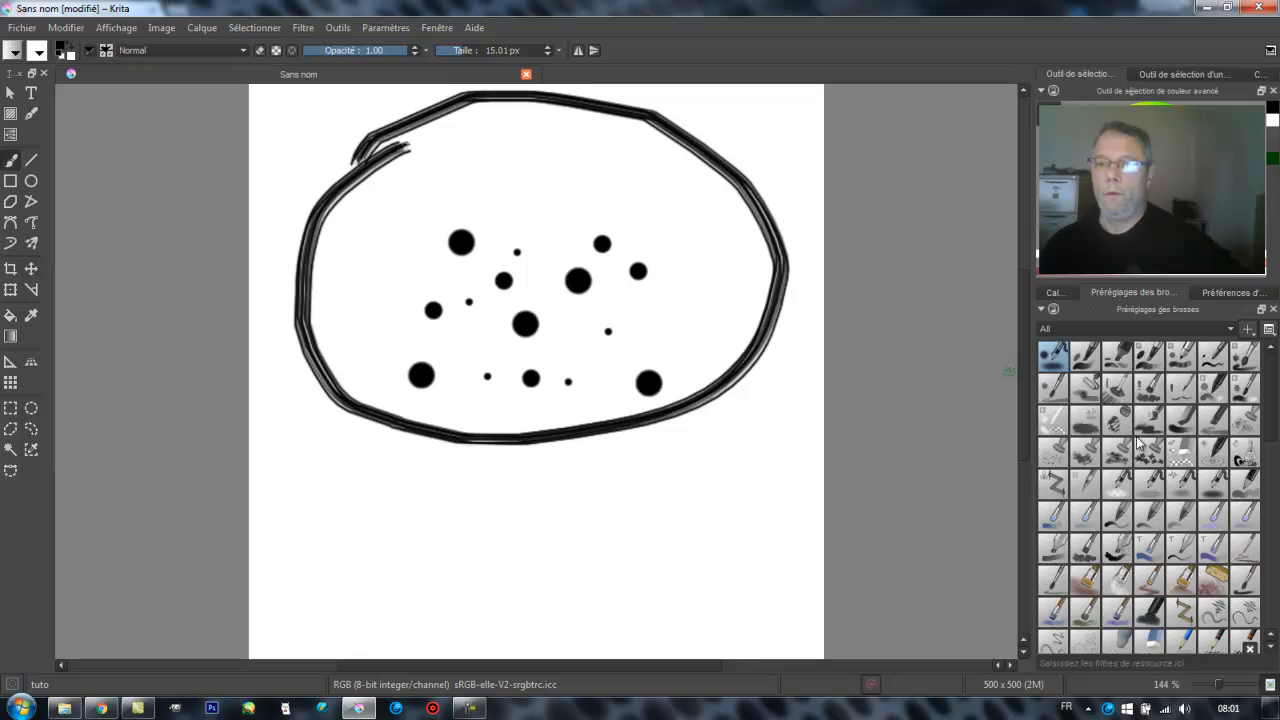
scroll(1146, 521, down, 1)
click(1245, 613)
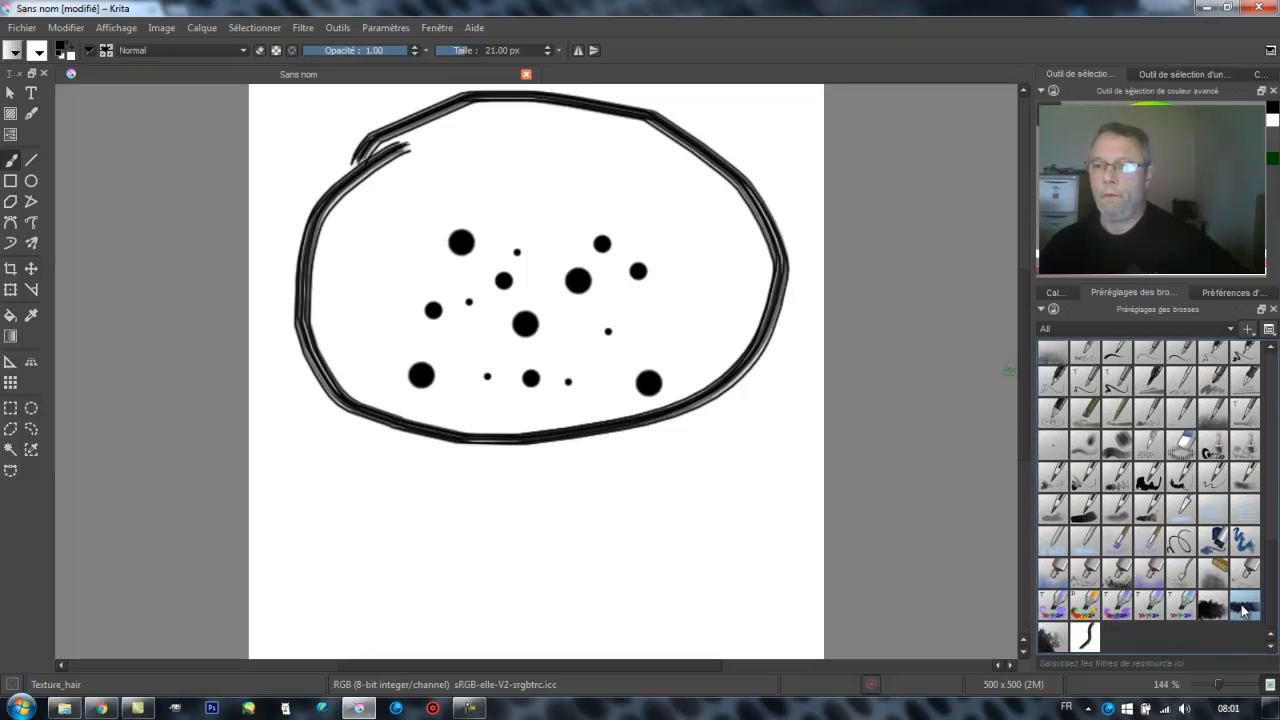
right_click(1245, 612)
mouse_move(1228, 628)
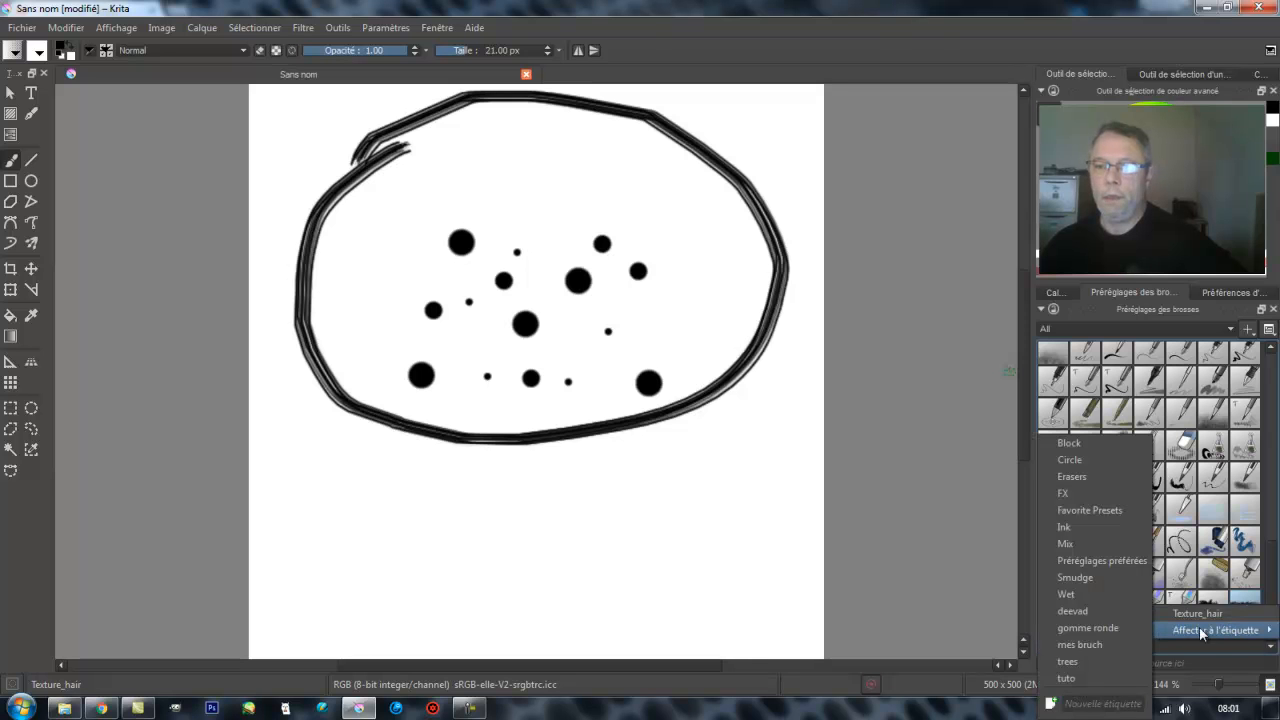
click(1076, 680)
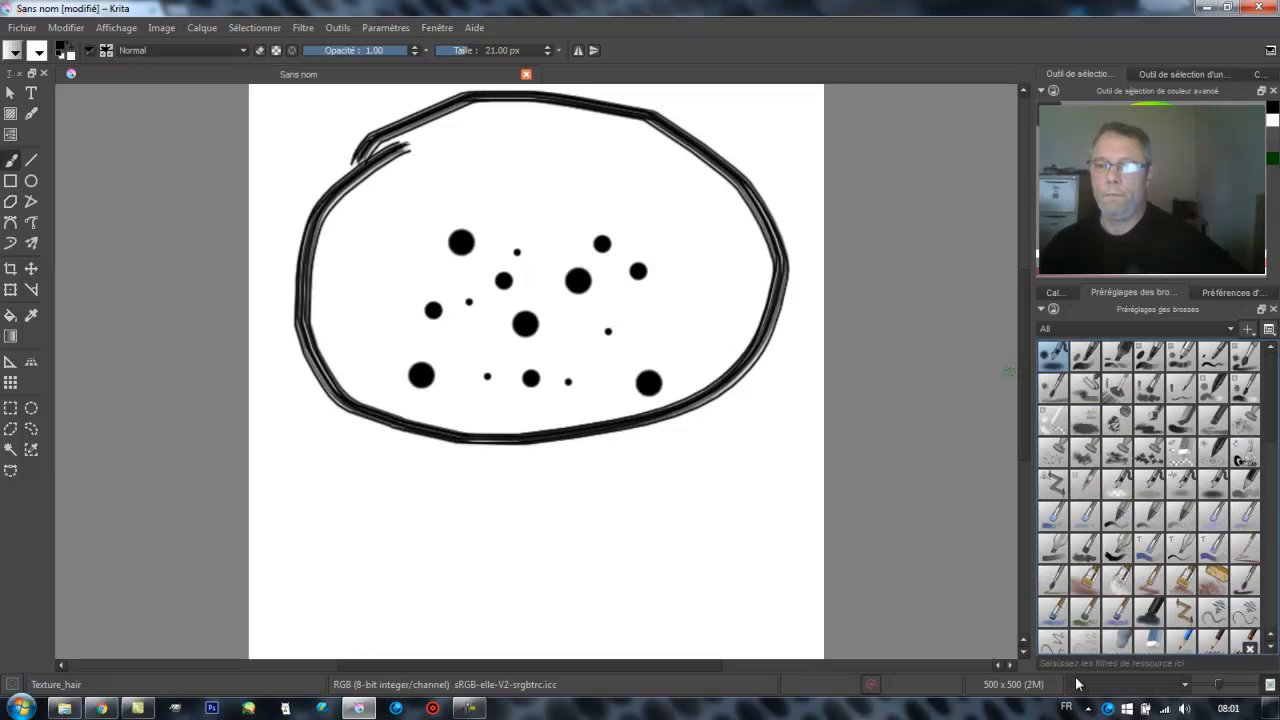
Filter the brush presets by the tuto tag and remove the Texture_hair preset from that tag.
scroll(1160, 455, down, 7)
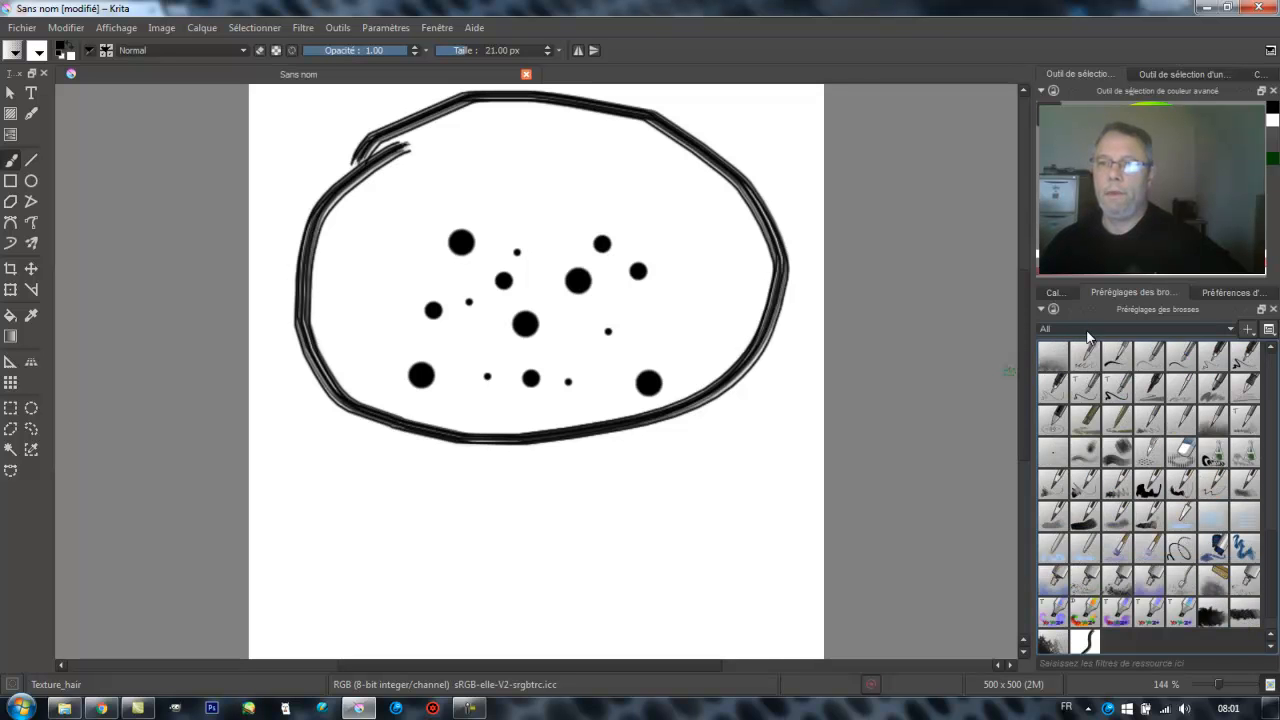
click(1081, 331)
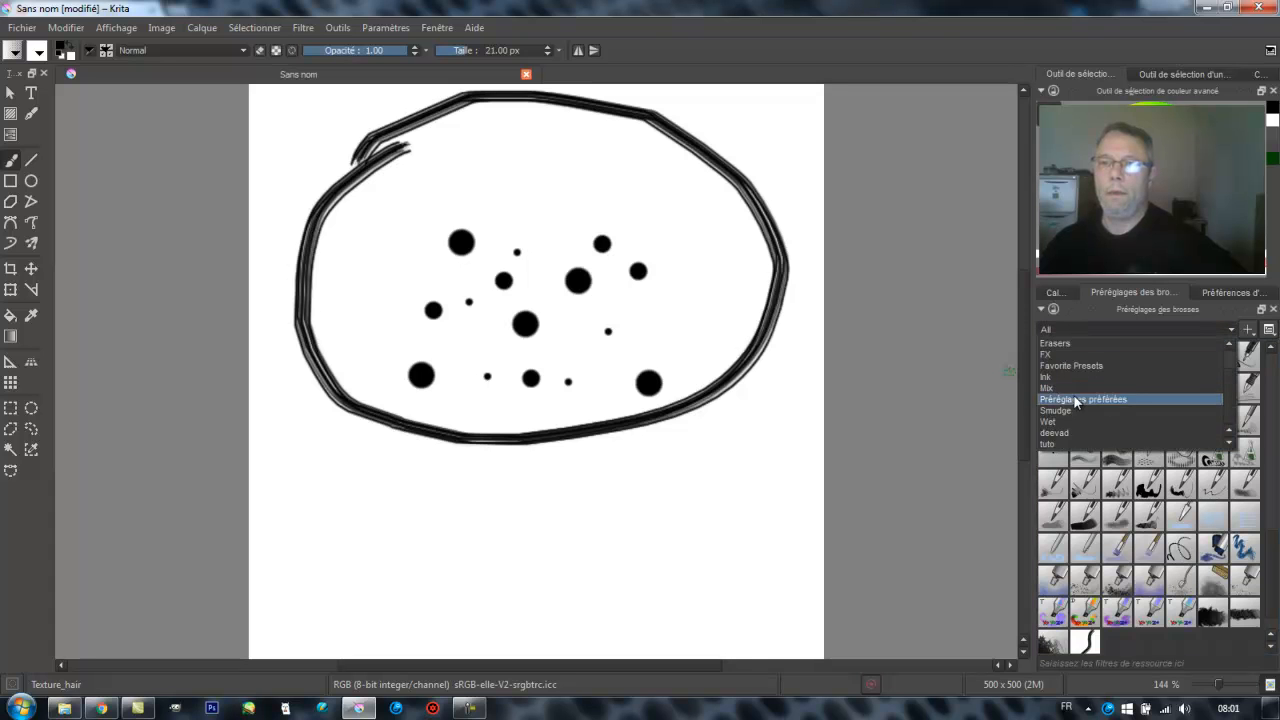
click(1077, 444)
click(1053, 366)
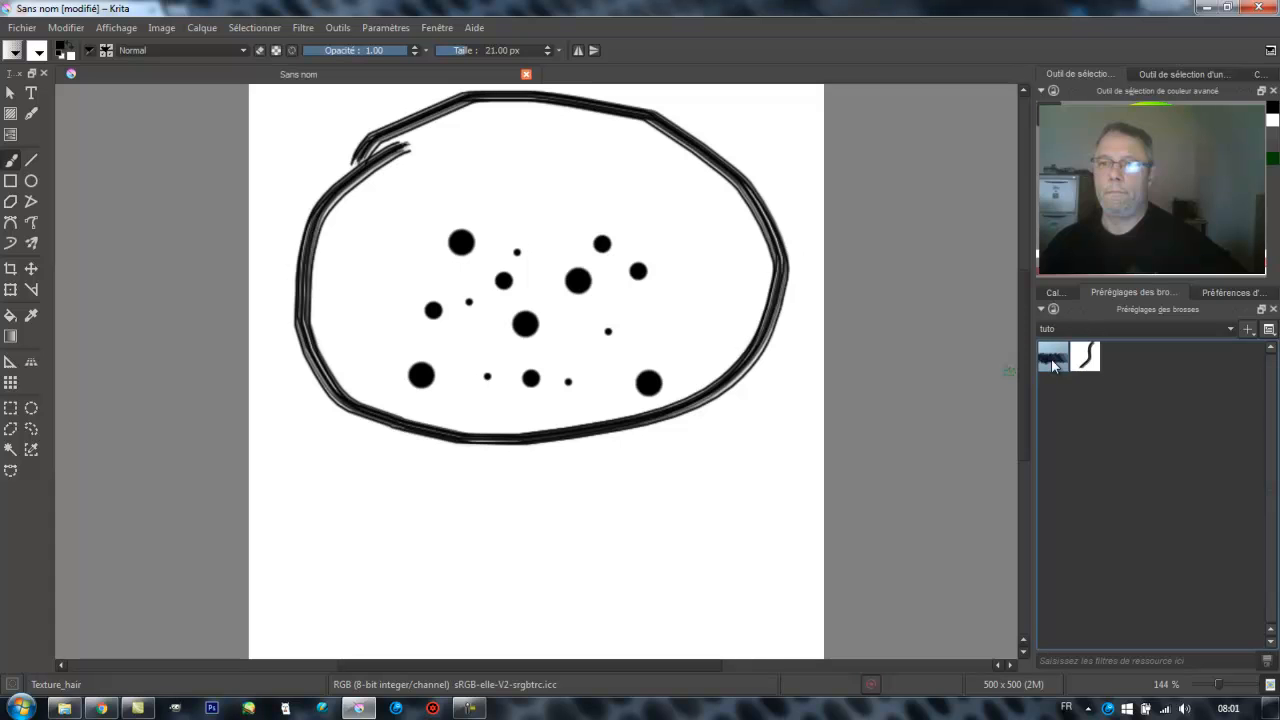
right_click(1053, 366)
mouse_move(1067, 390)
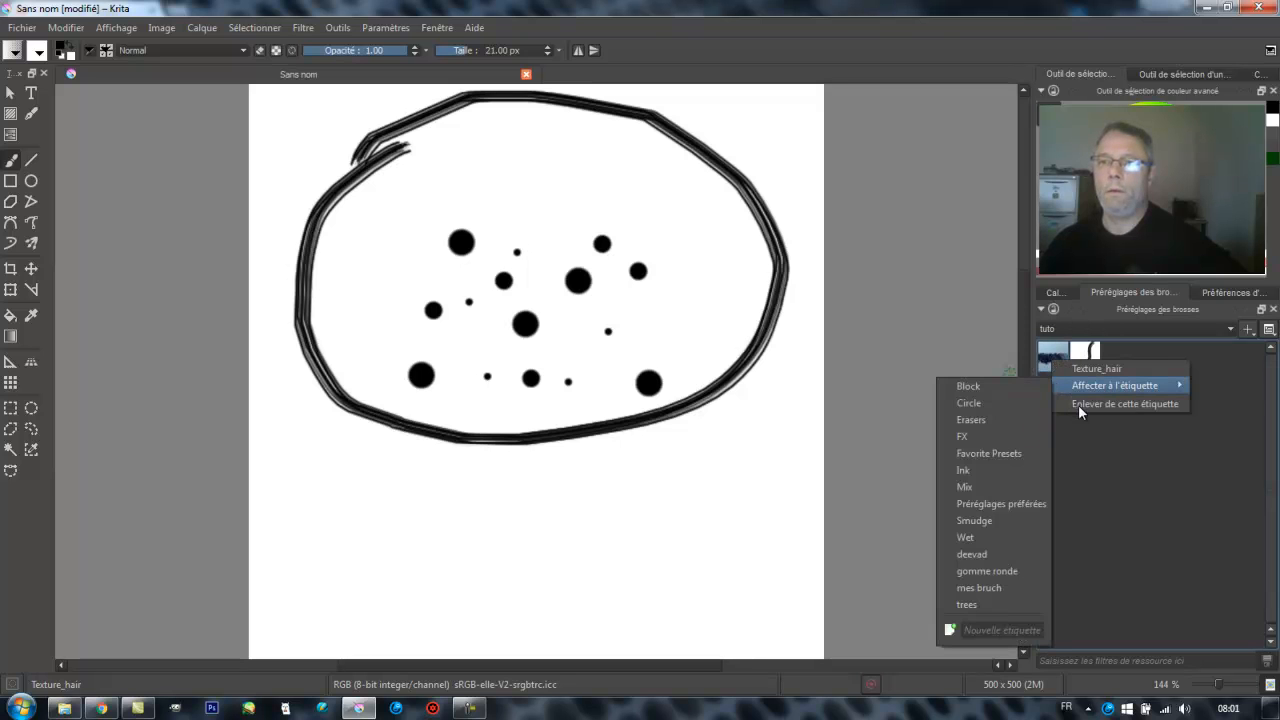
click(1103, 404)
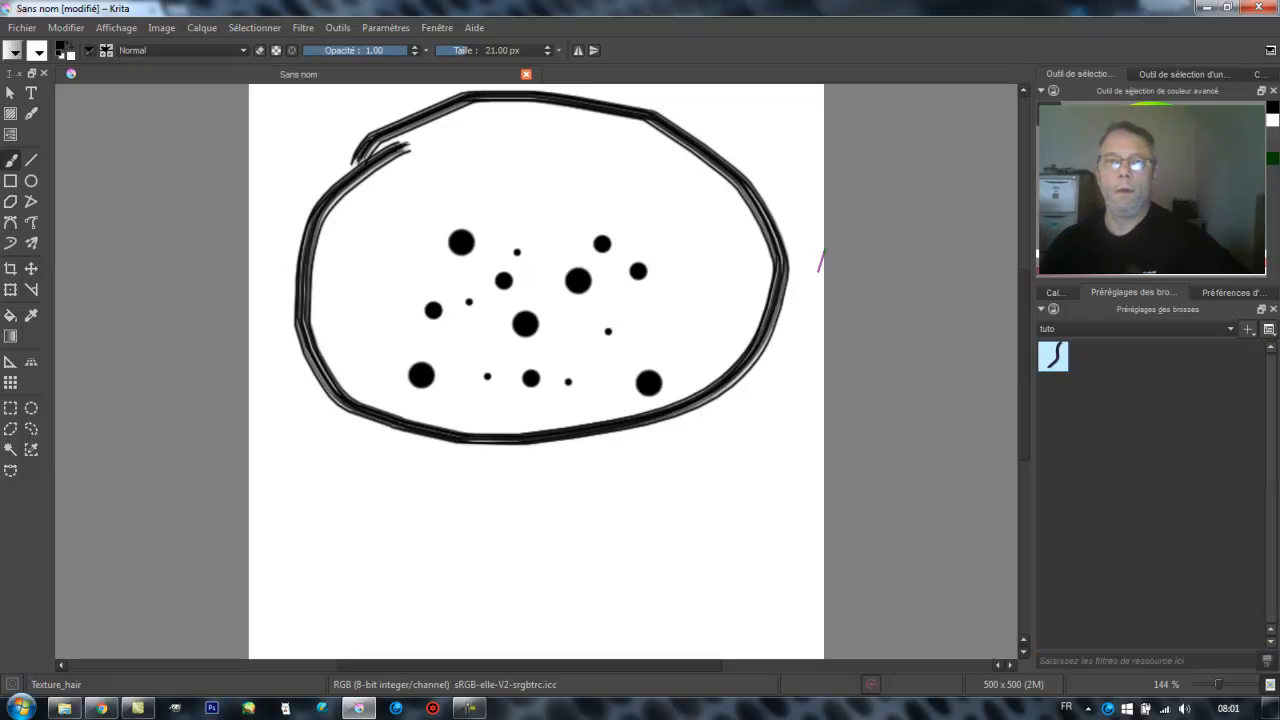
Paint a slanted Texture_hair stroke inside the black oval and close the document without saving its changes.
mouse_move(650, 168)
mouse_down()
mouse_move(745, 340)
mouse_move(730, 356)
mouse_up()
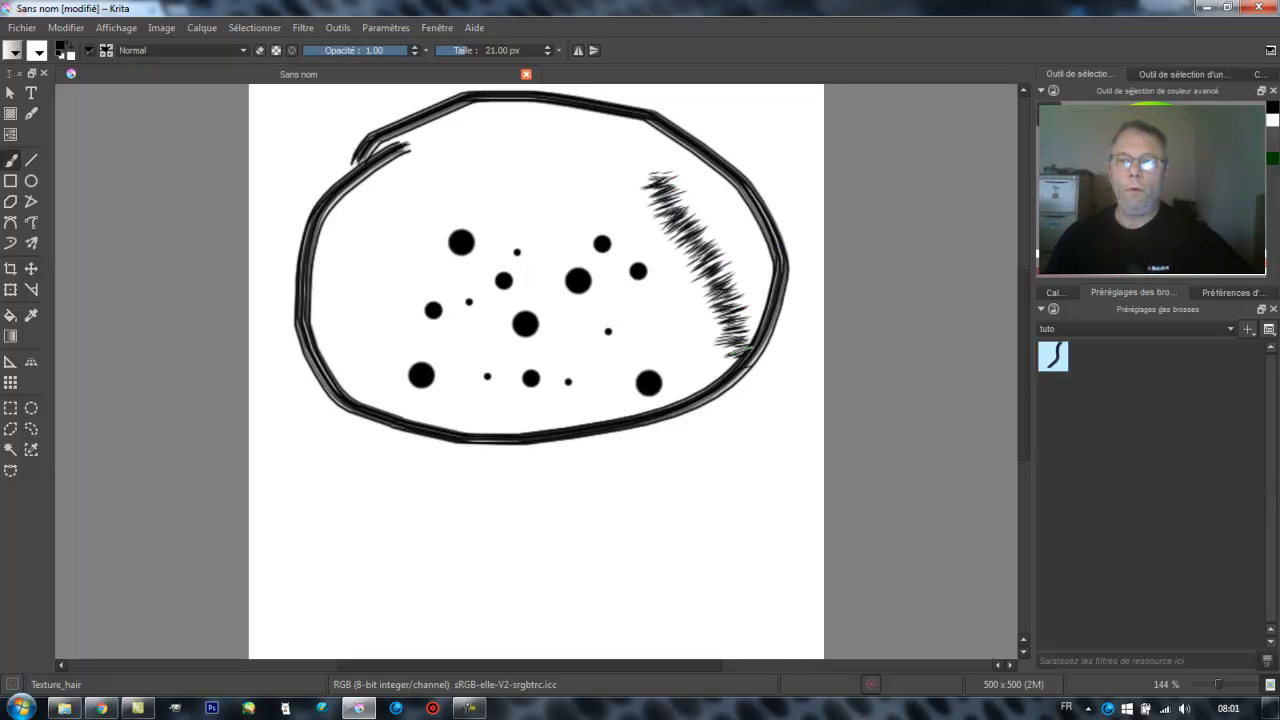
click(526, 74)
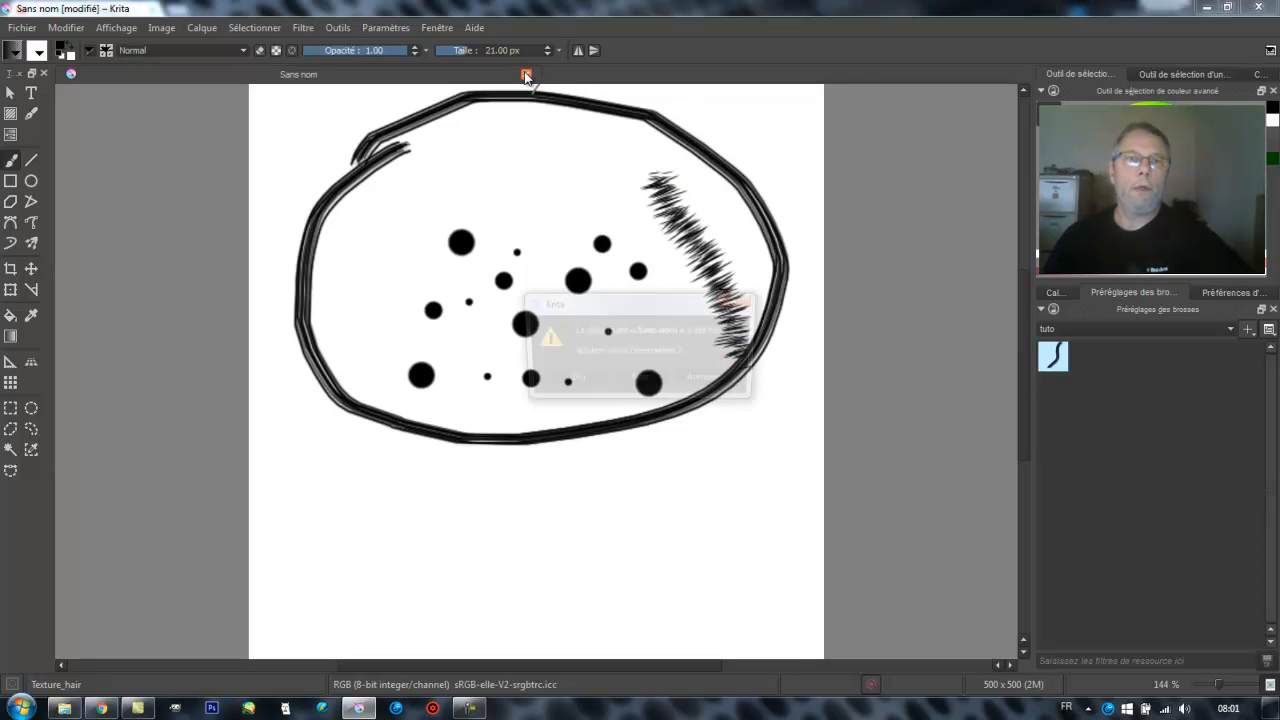
click(633, 380)
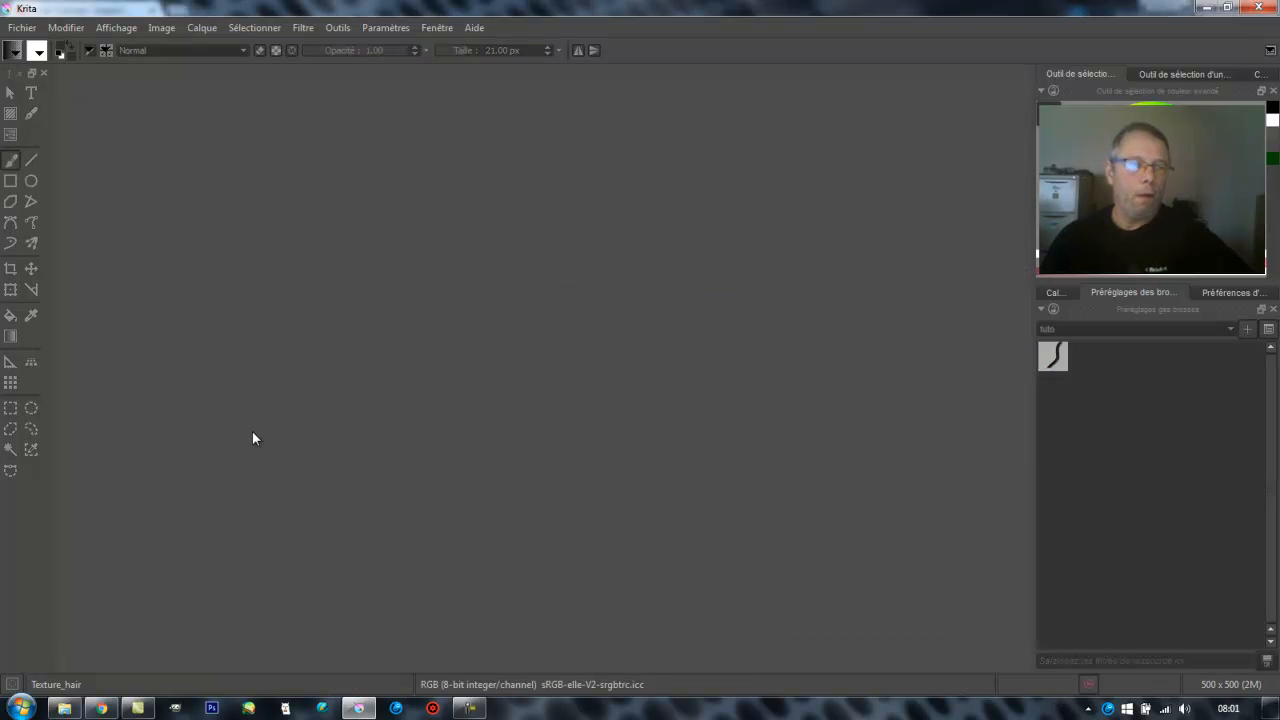
Switch to Windows Explorer, deselect all the tree brush files, and go up to the gimp_trees_brushe folder.
click(64, 708)
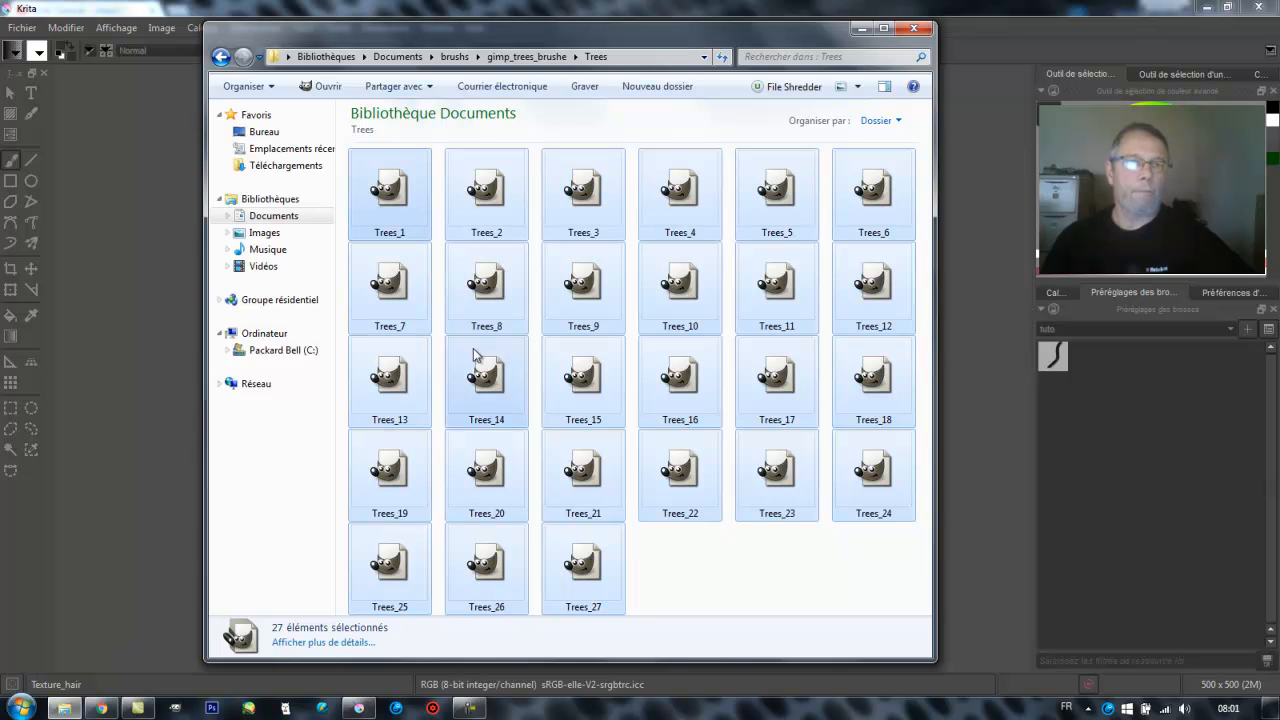
click(668, 558)
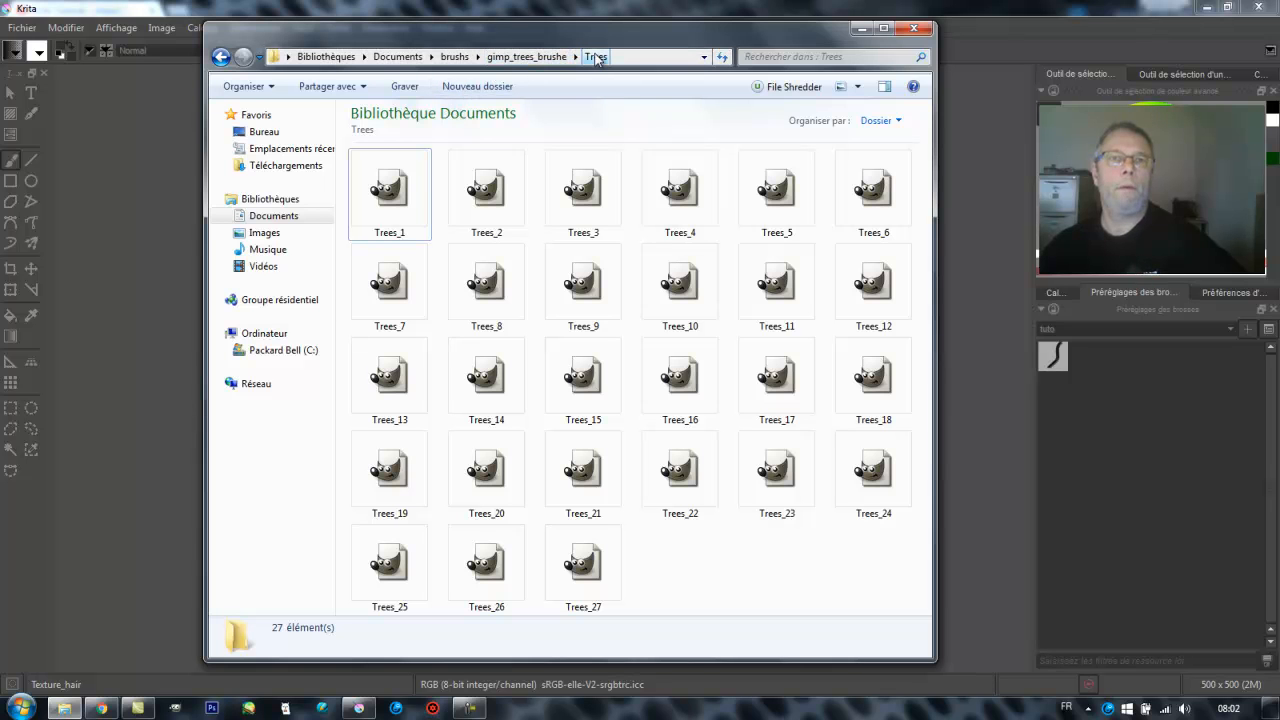
click(547, 57)
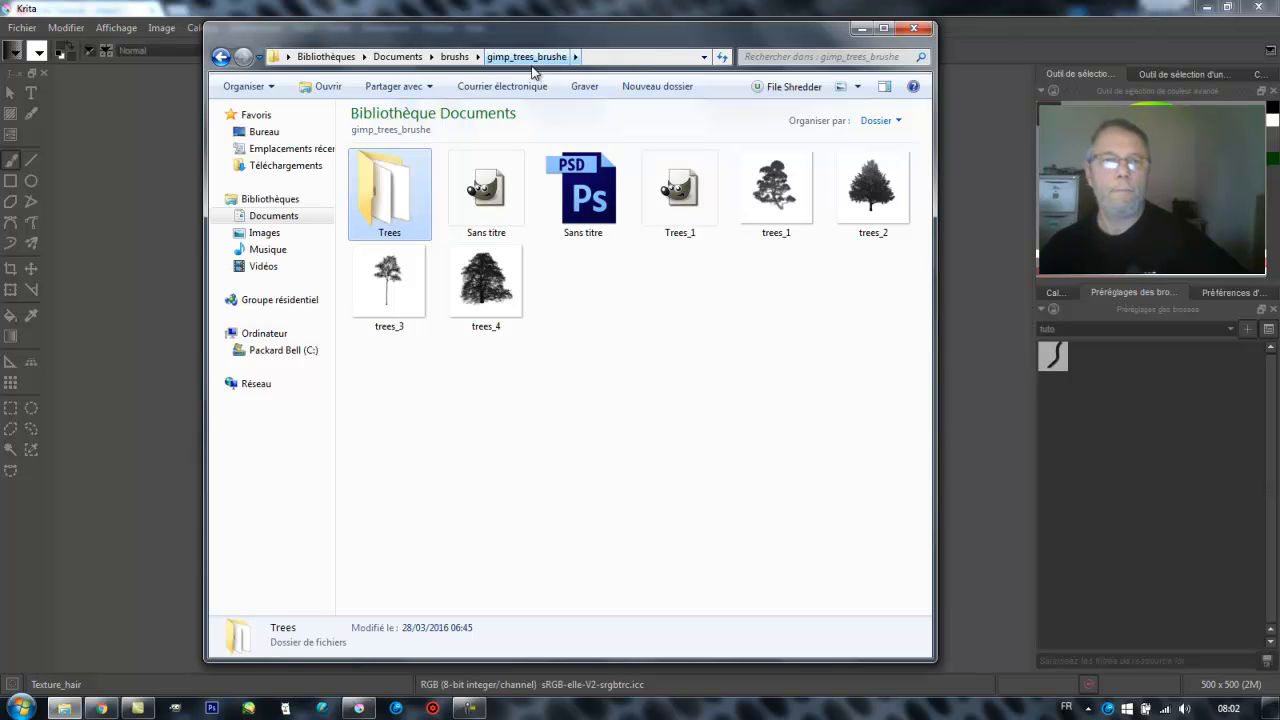
Examine the Sans titre PSD, the trees PNG images and the Sans titre GIMP brush in the gimp_trees_brushe folder.
click(603, 200)
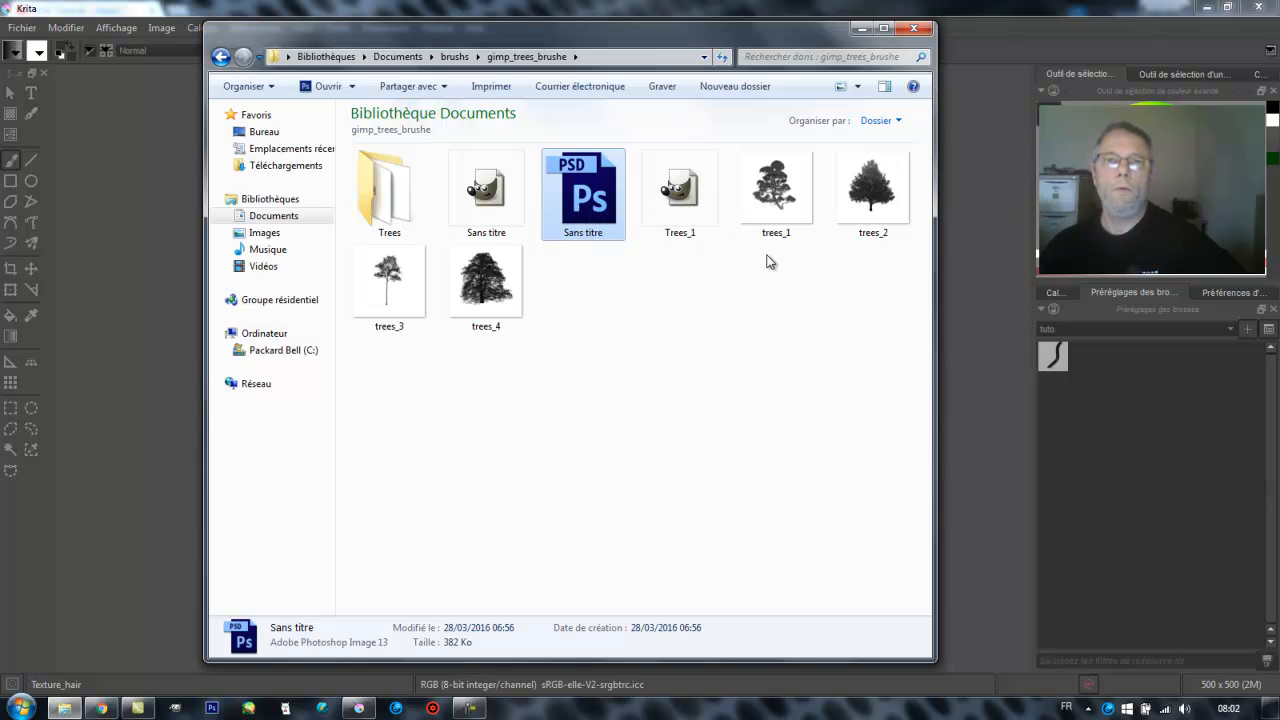
click(770, 205)
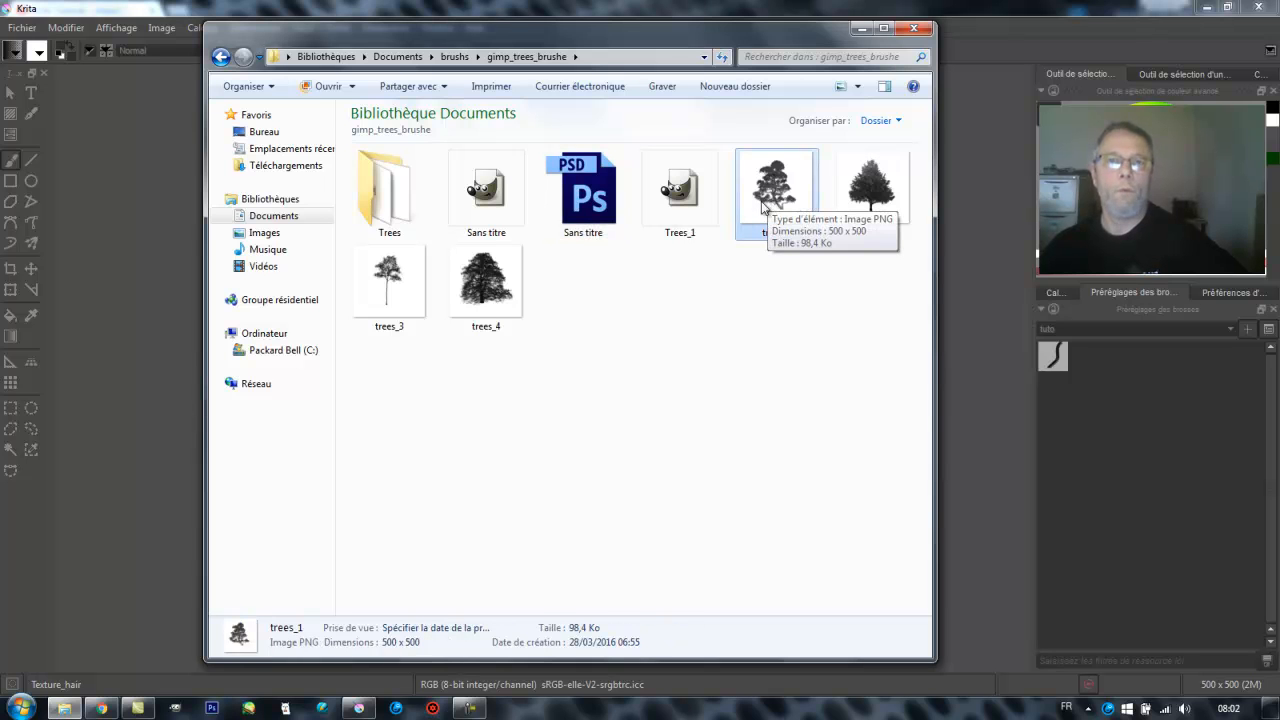
click(490, 298)
click(415, 291)
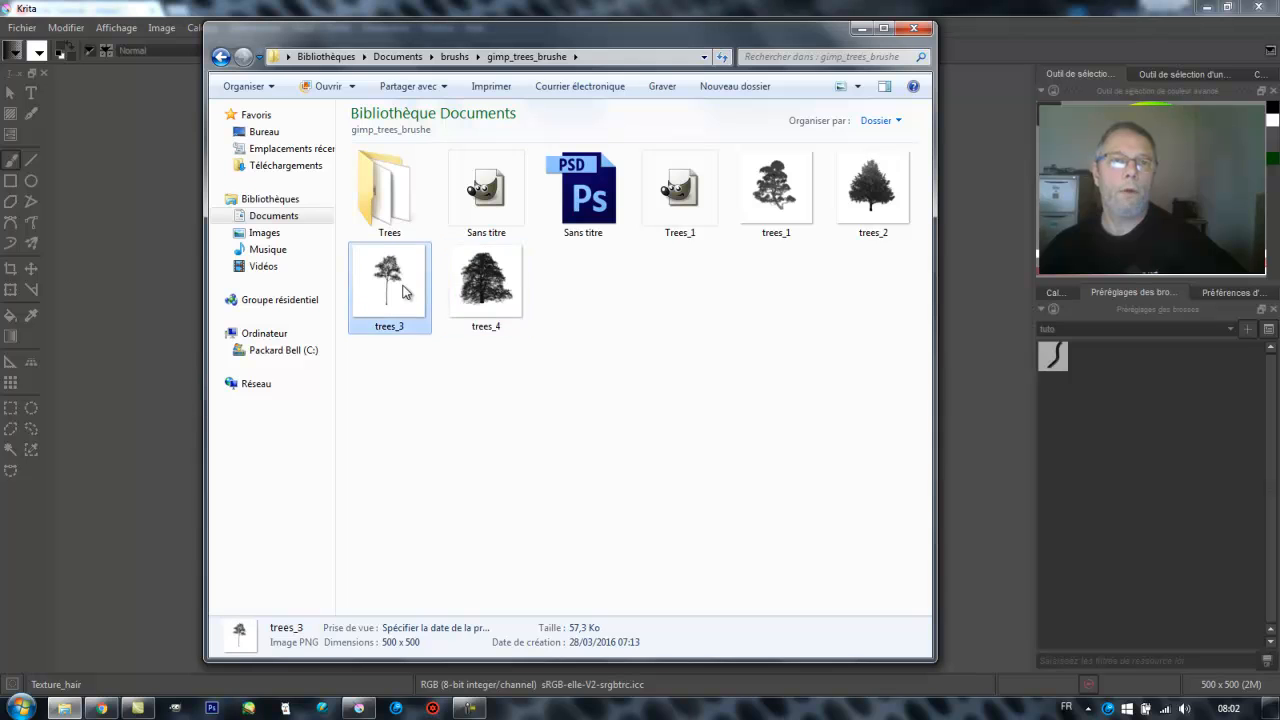
click(505, 281)
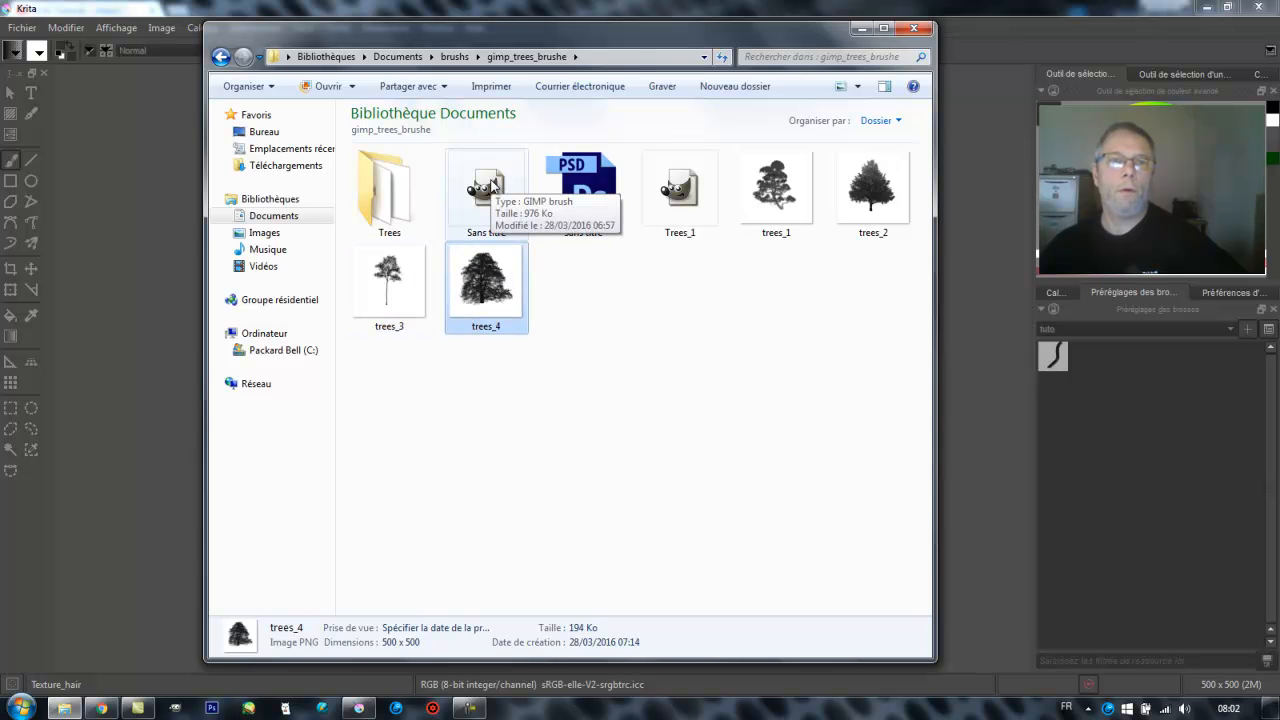
click(491, 186)
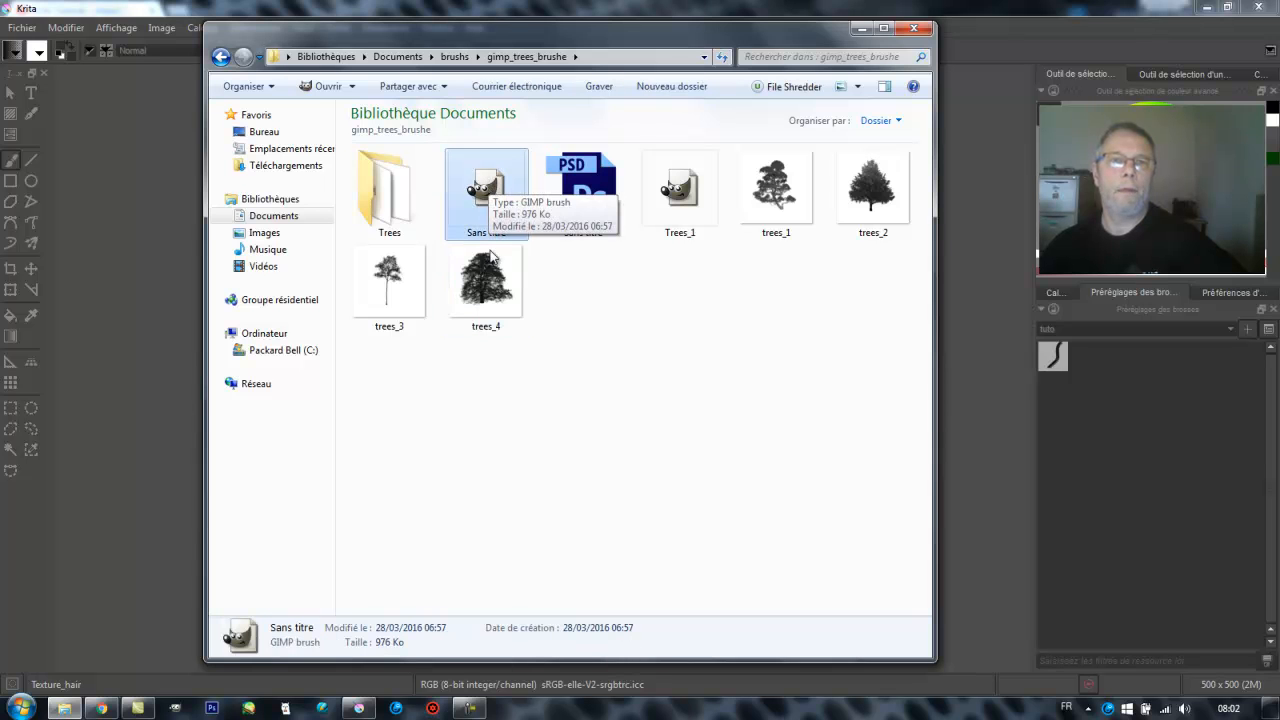
click(579, 197)
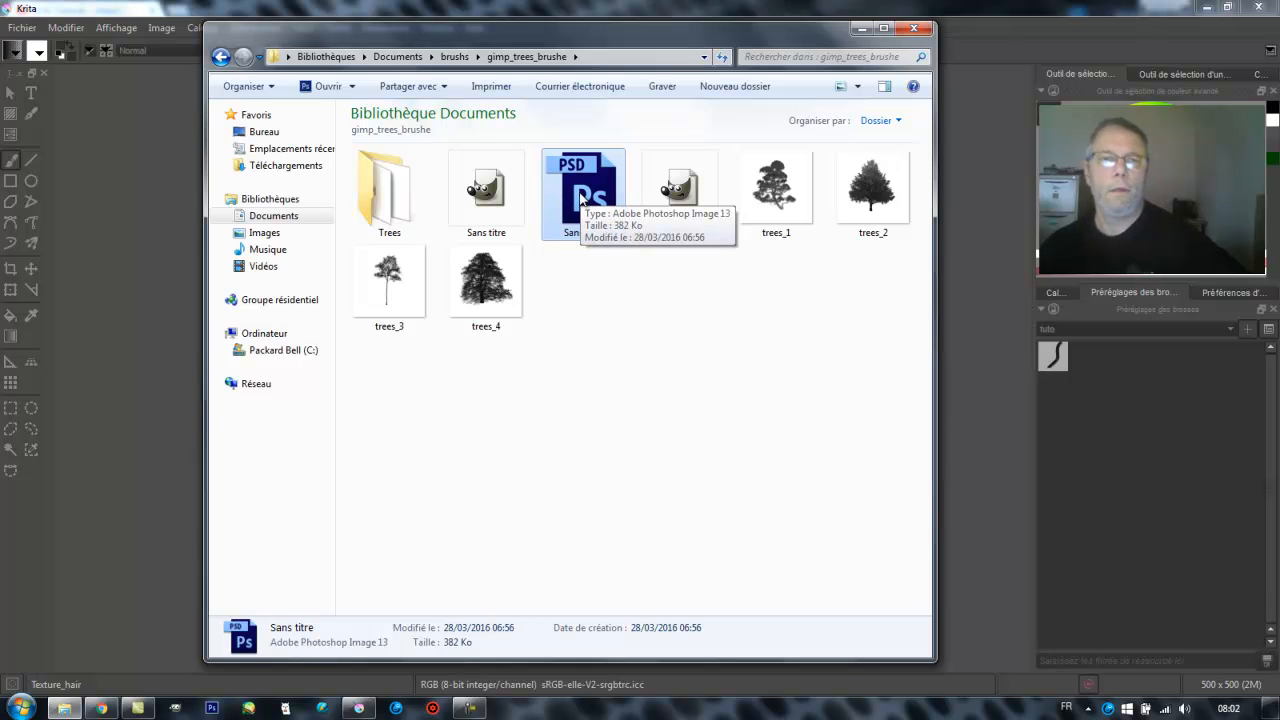
Compare the GIMP brushes in the Trees subfolder with the Trees_1 brush and the Sans titre PSD in gimp_trees_brushe.
key(BackSpace)
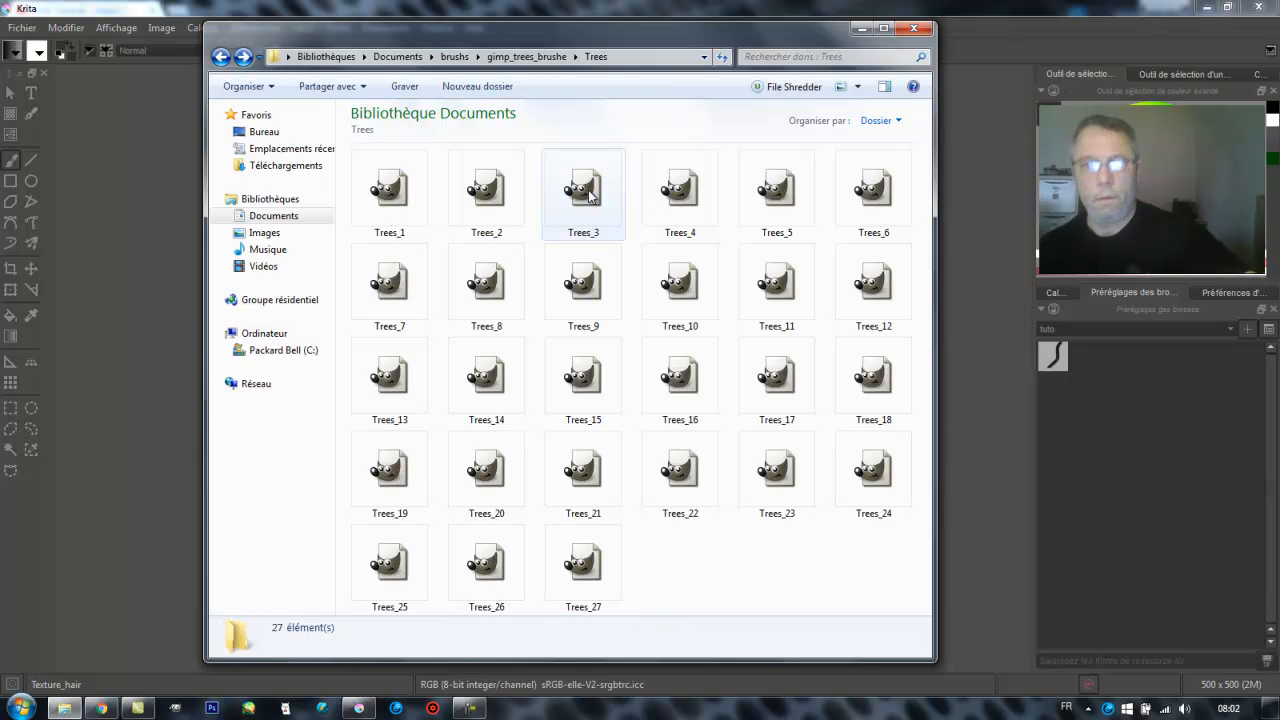
click(522, 58)
click(582, 198)
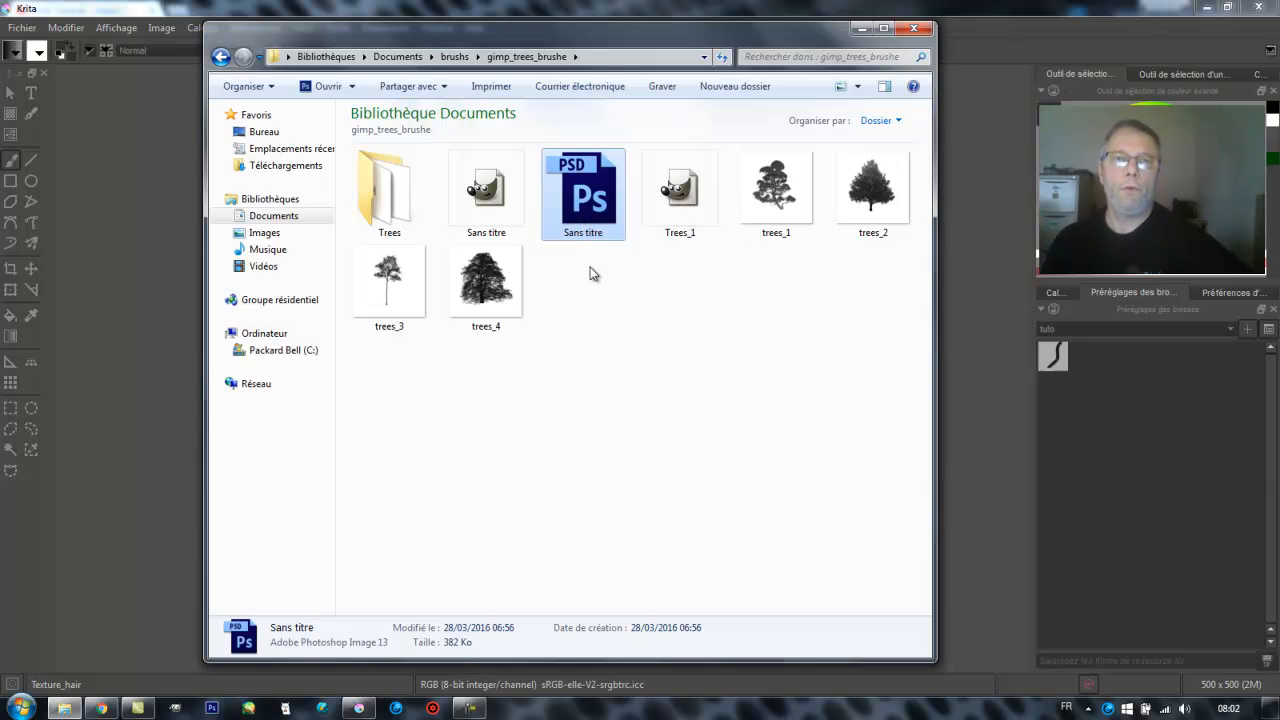
click(679, 198)
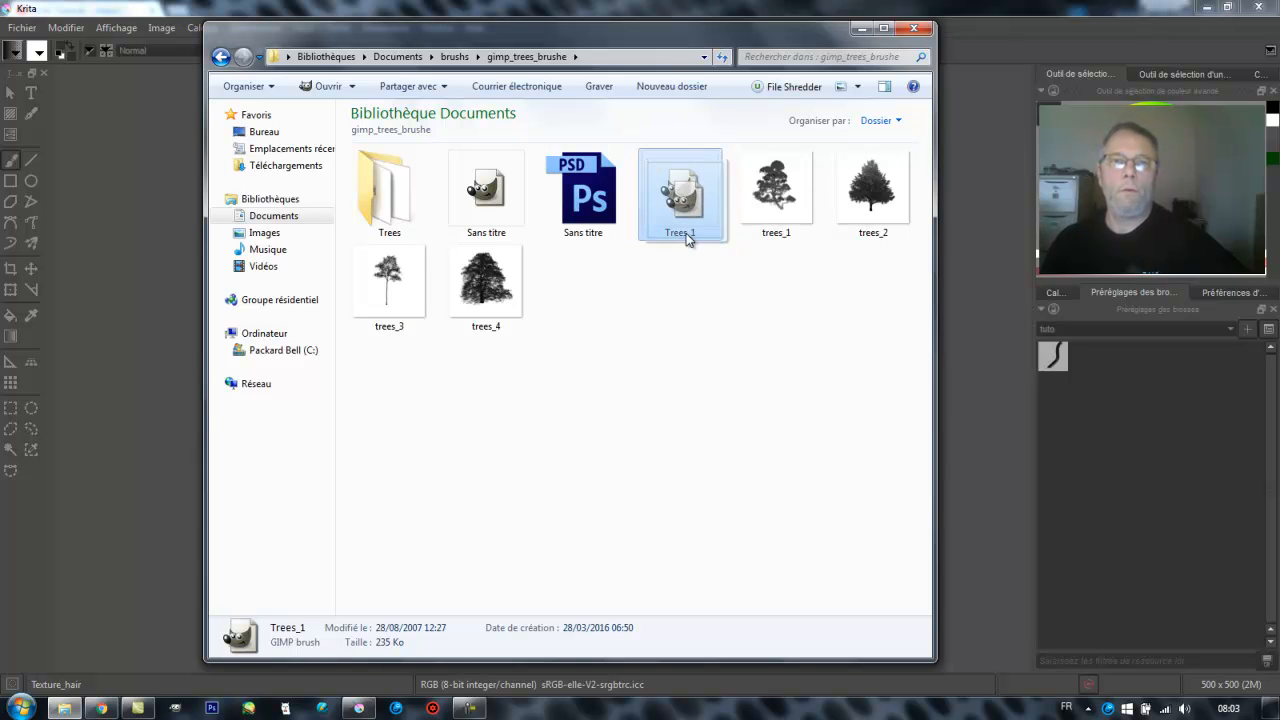
double_click(404, 206)
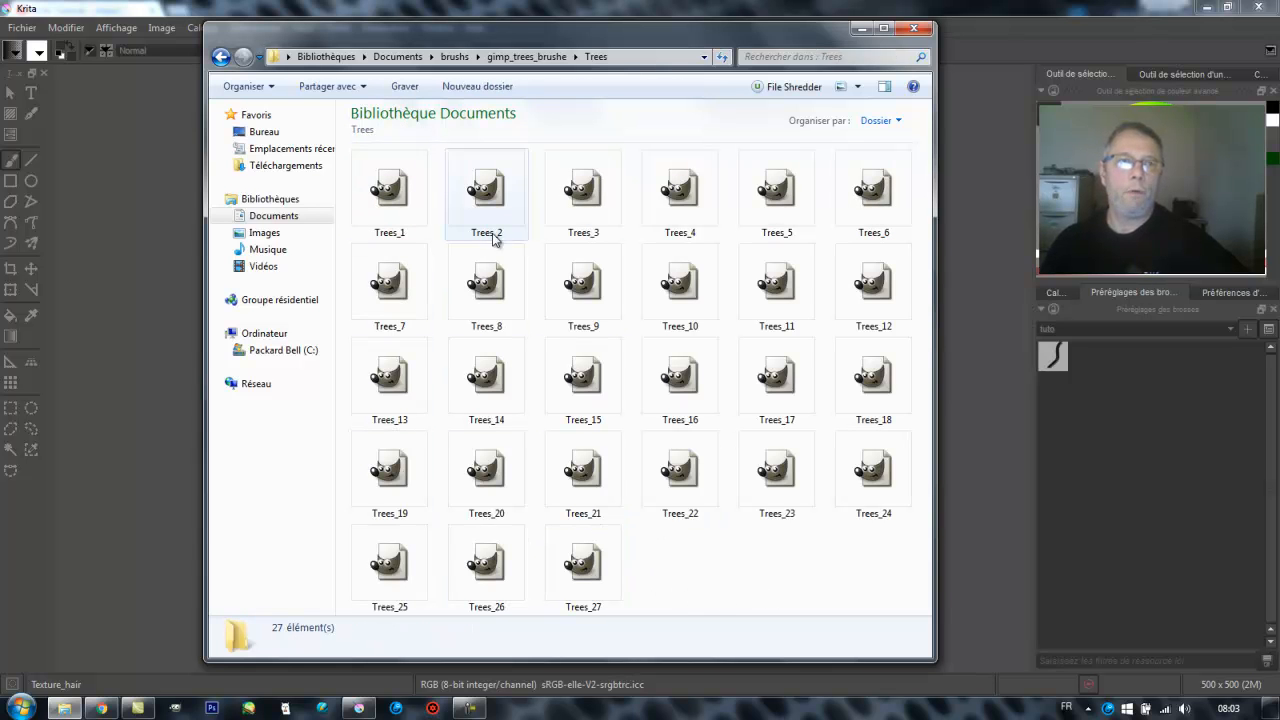
click(221, 56)
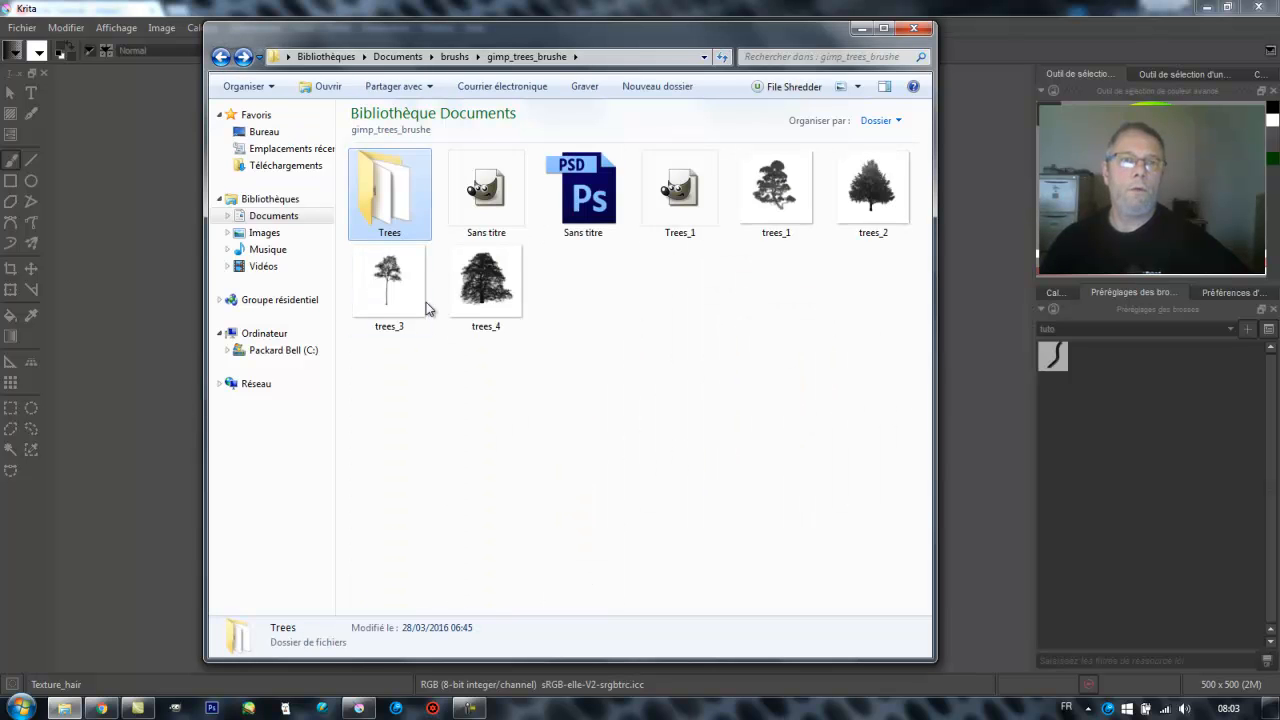
click(580, 193)
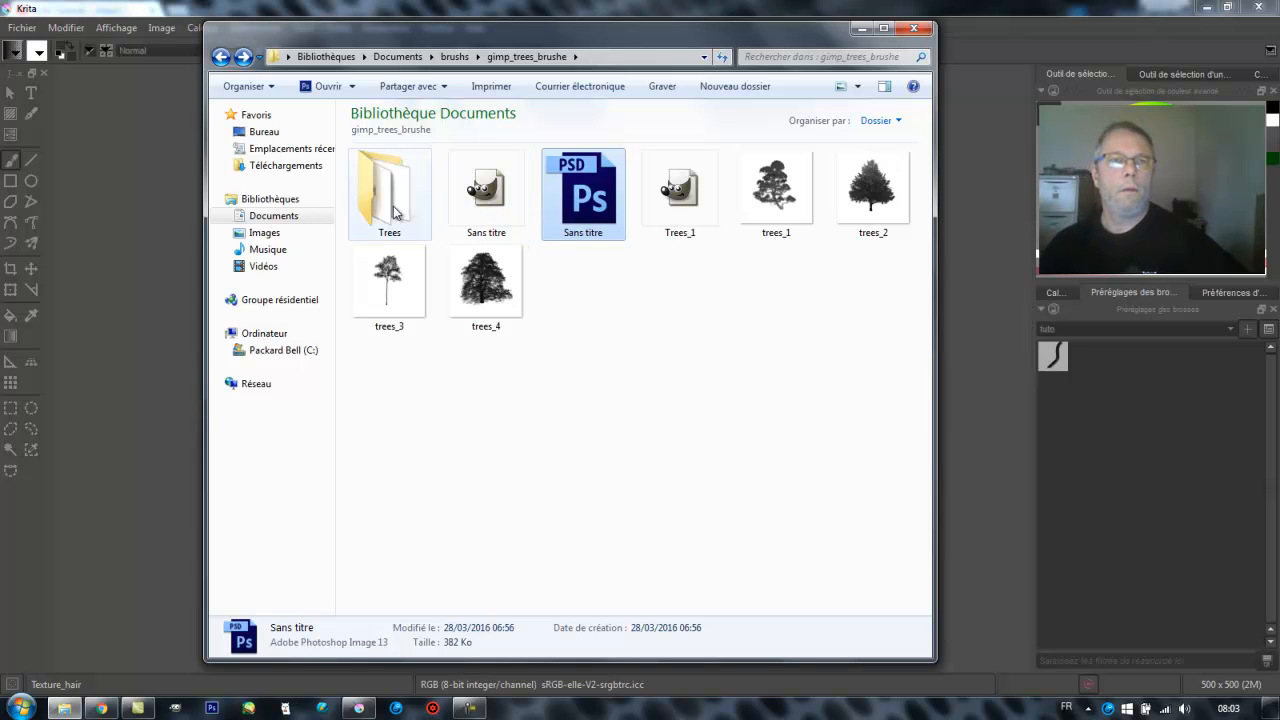
Browse the Documents library and the desktop, inspect the foliage_brushes Photoshop ABR file's details, and close the file explorer.
click(288, 218)
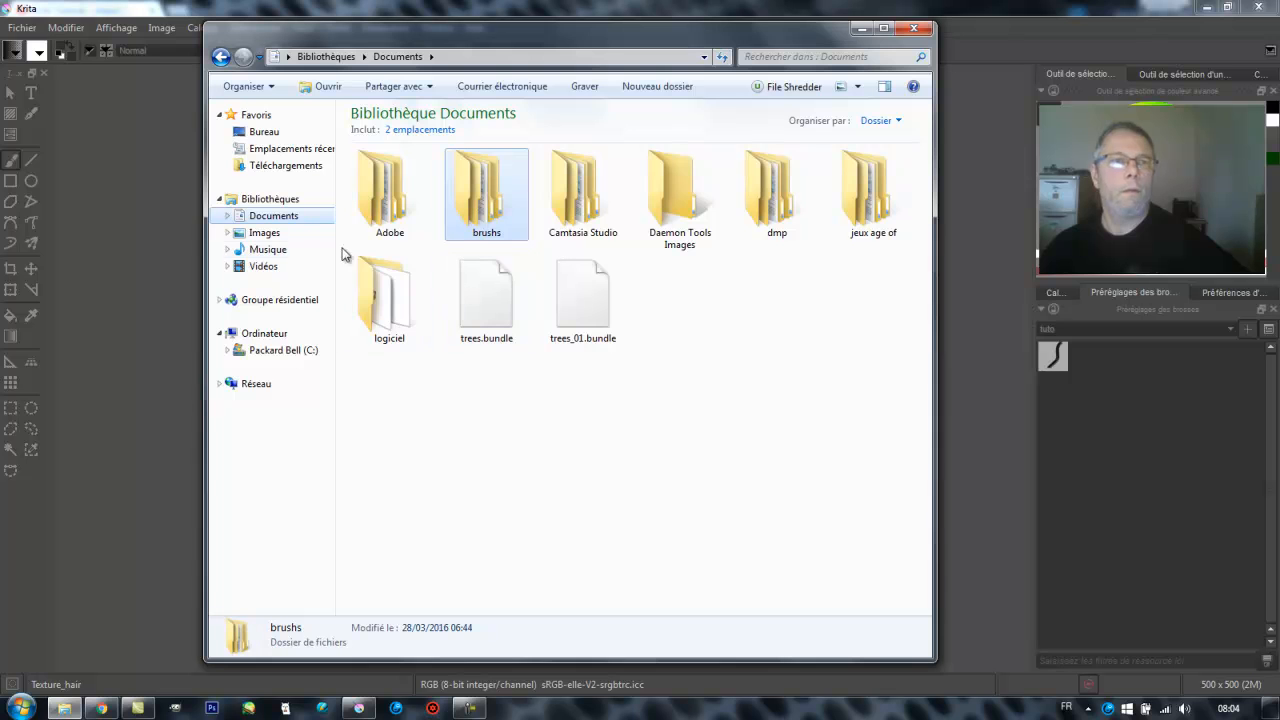
click(261, 133)
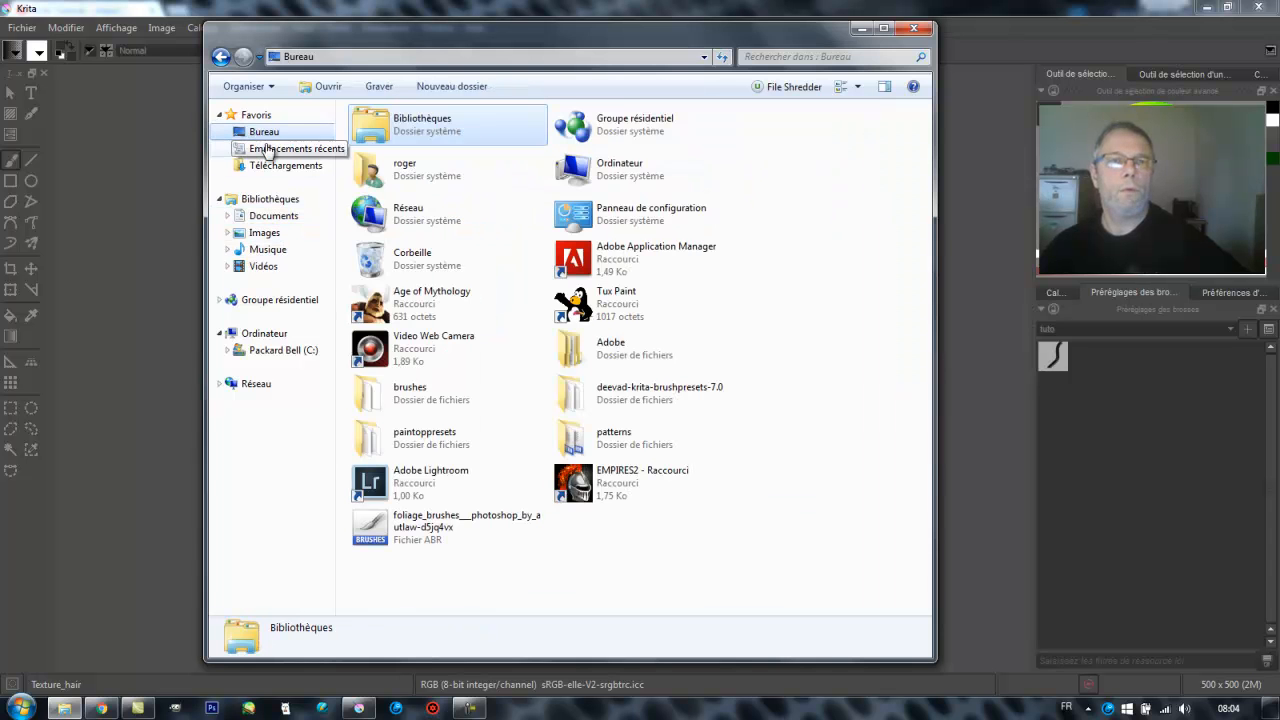
click(390, 532)
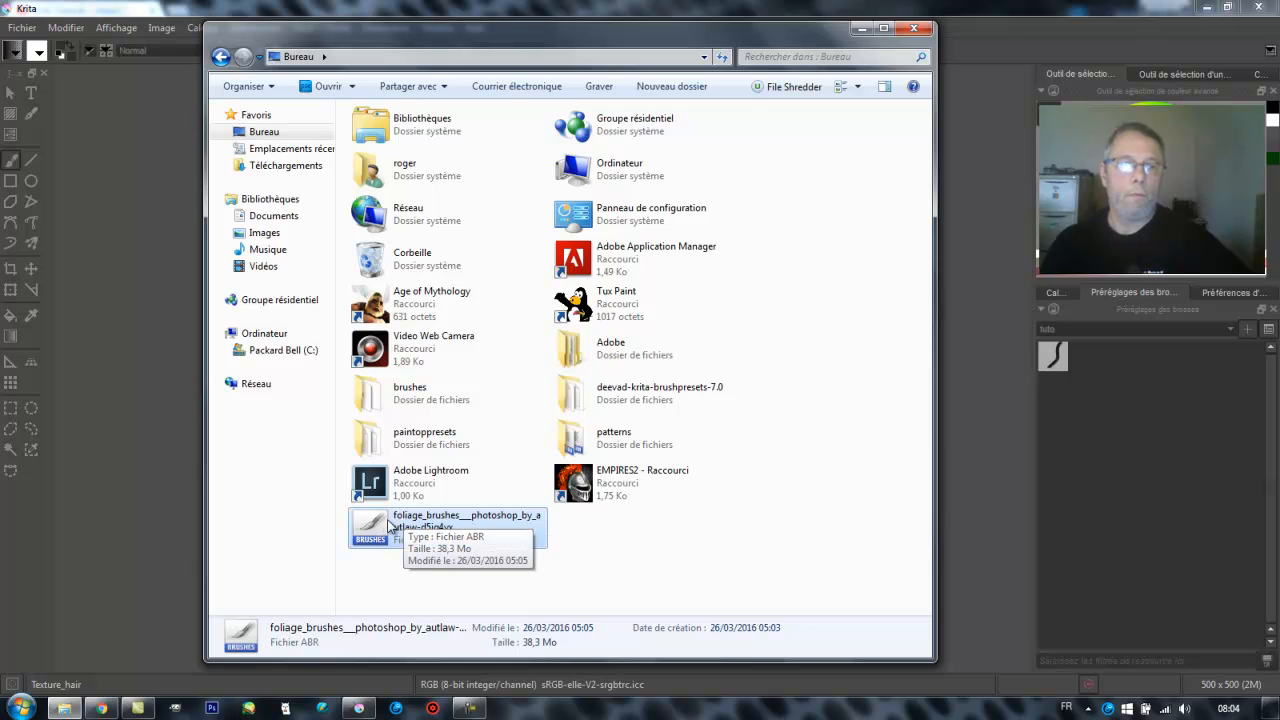
click(646, 545)
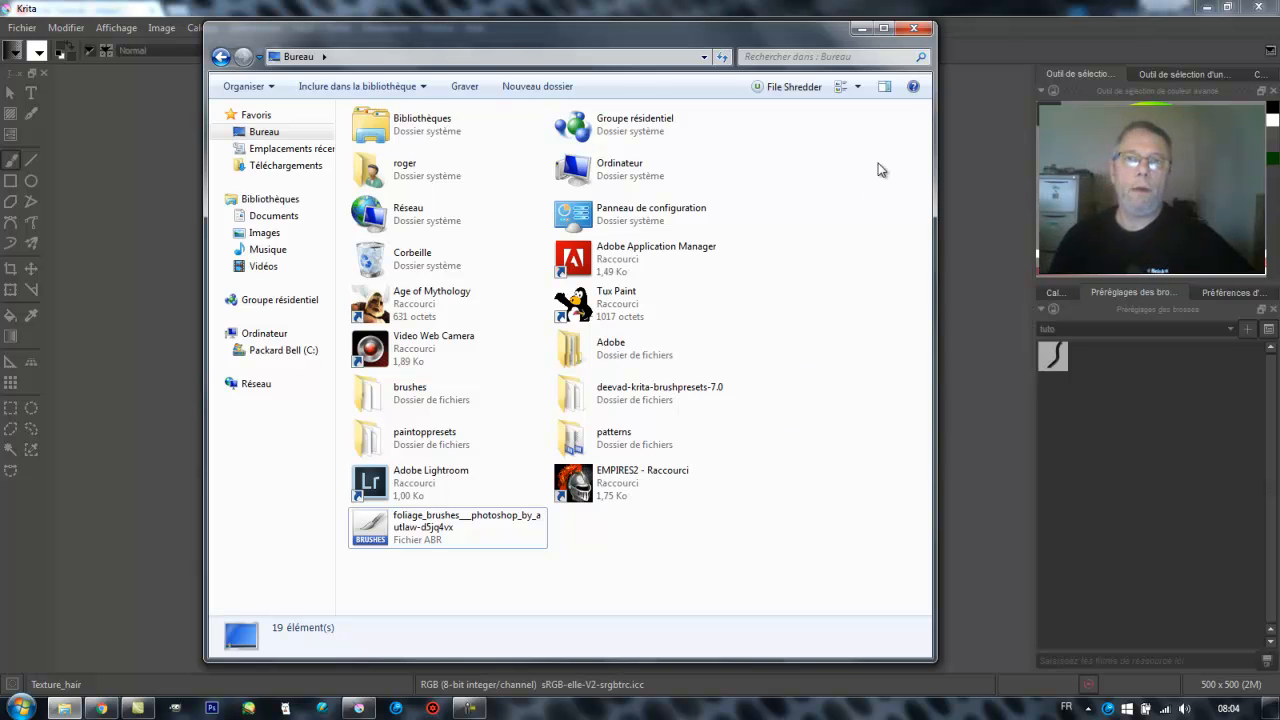
click(917, 28)
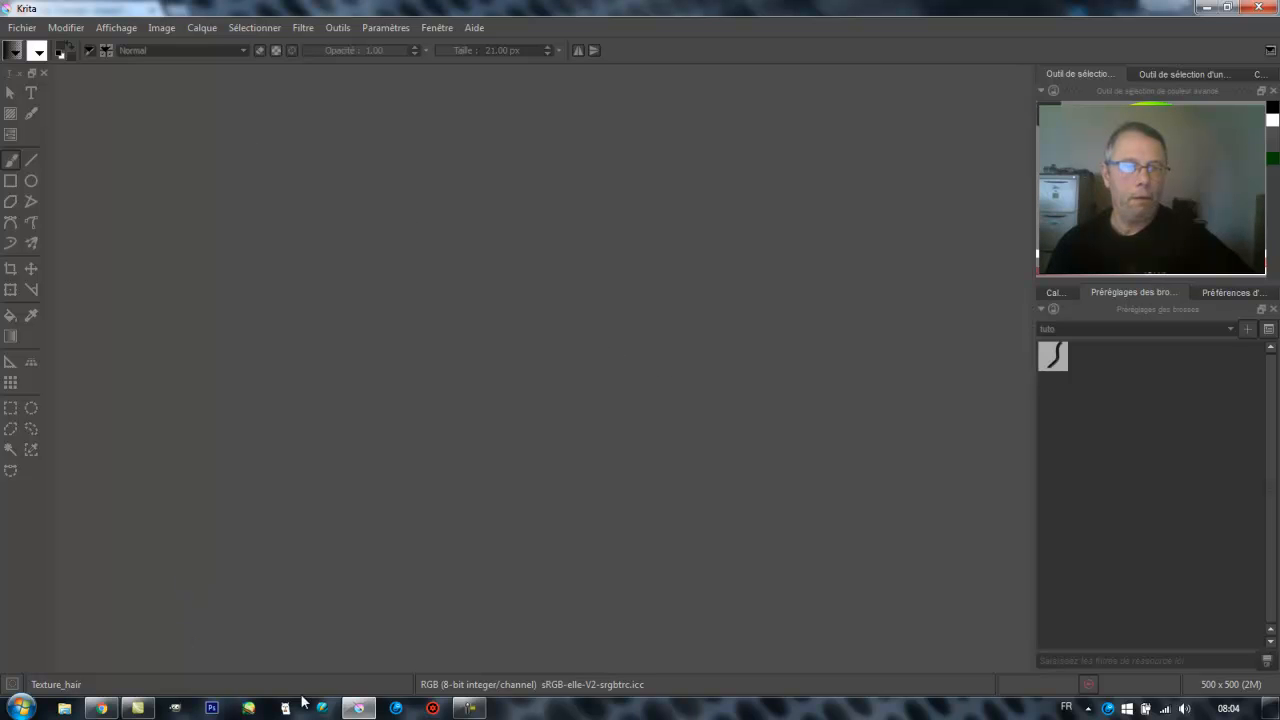
click(469, 708)
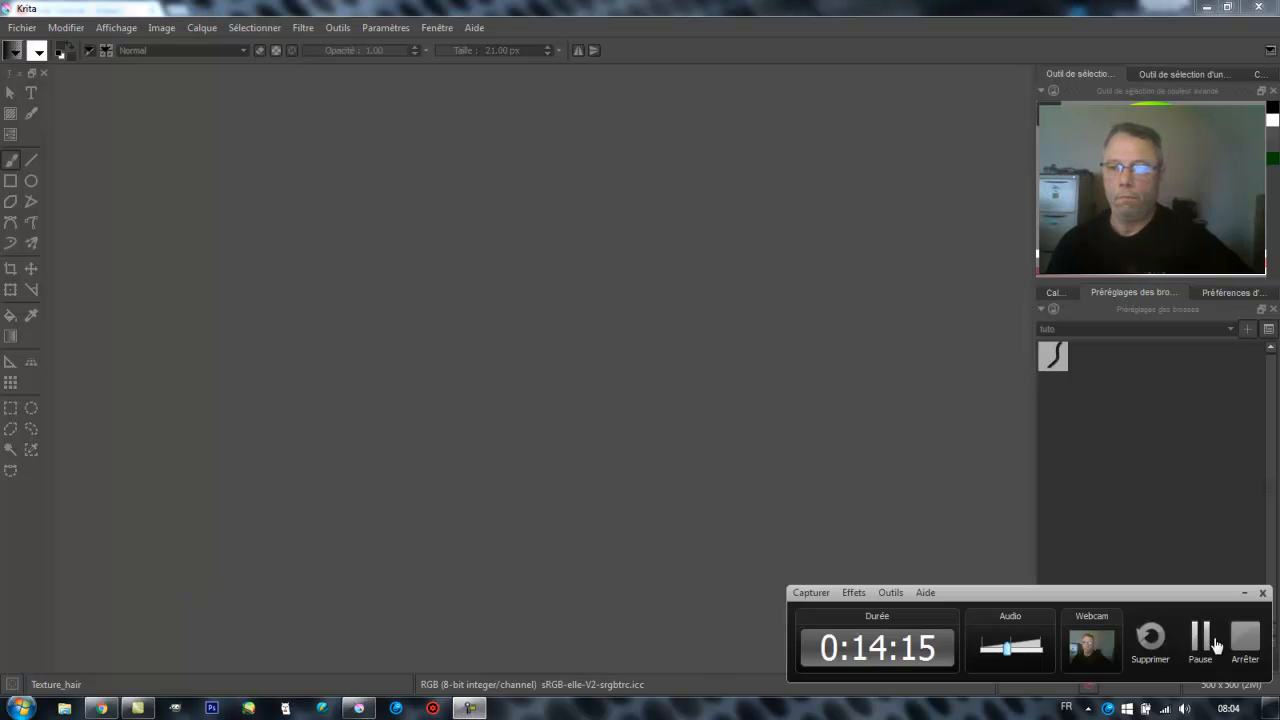